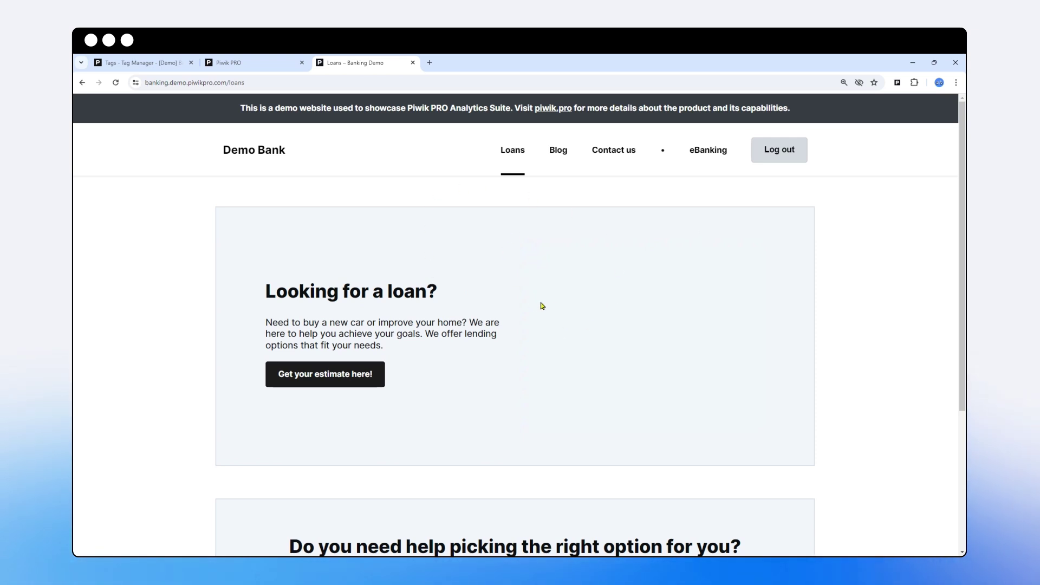
Examine the address and the black and gray buttons on the demo bank's Loans page.
{"action": "left_click", "coordinate": [133, 81]}
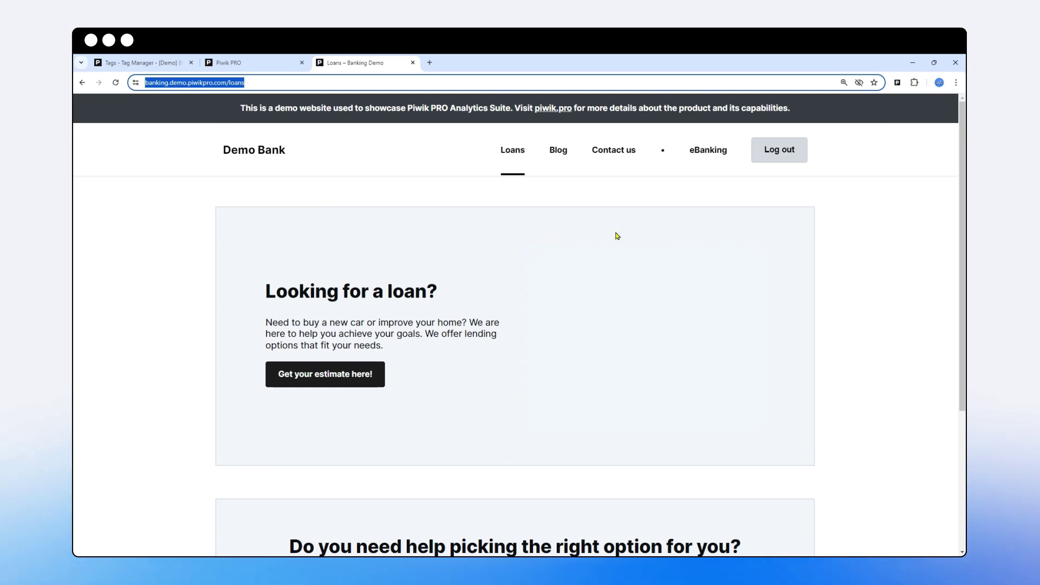
{"action": "left_click", "coordinate": [608, 248]}
{"action": "scroll", "coordinate": [609, 305], "scroll_direction": "down", "scroll_amount": 3}
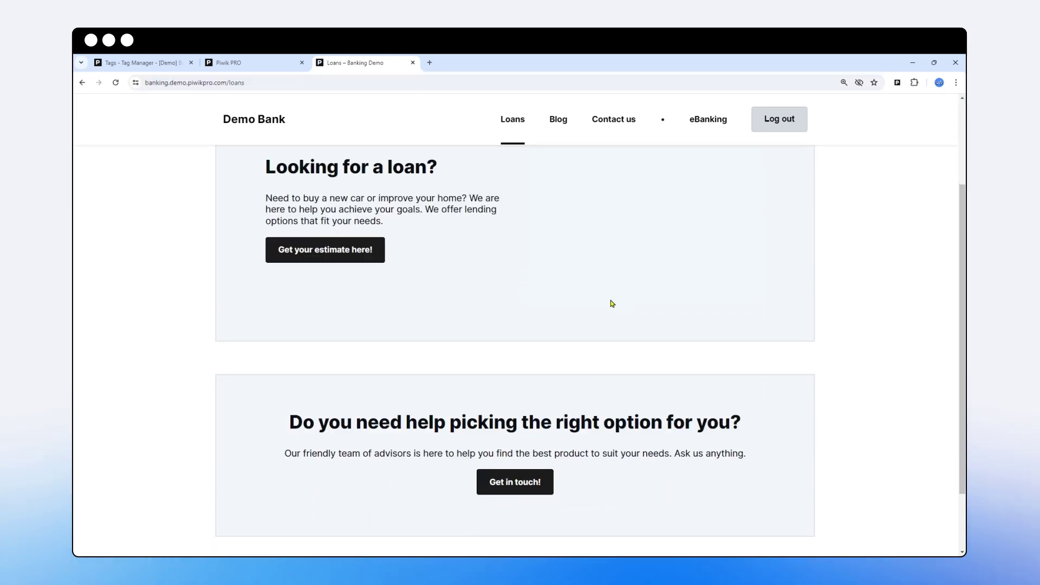
{"action": "scroll", "coordinate": [611, 303], "scroll_direction": "up", "scroll_amount": 3}
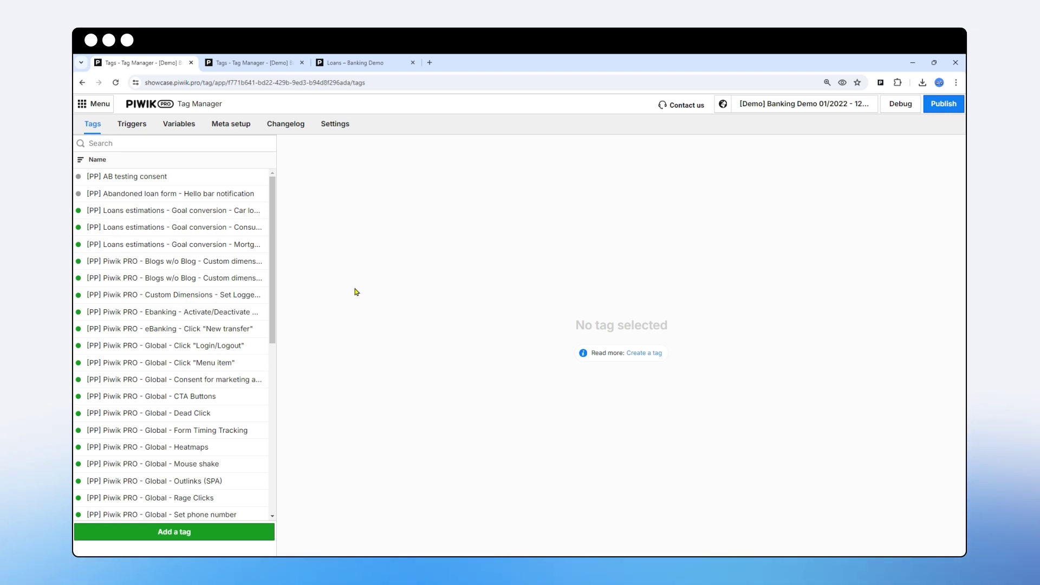
{"action": "key", "text": "ctrl+3"}
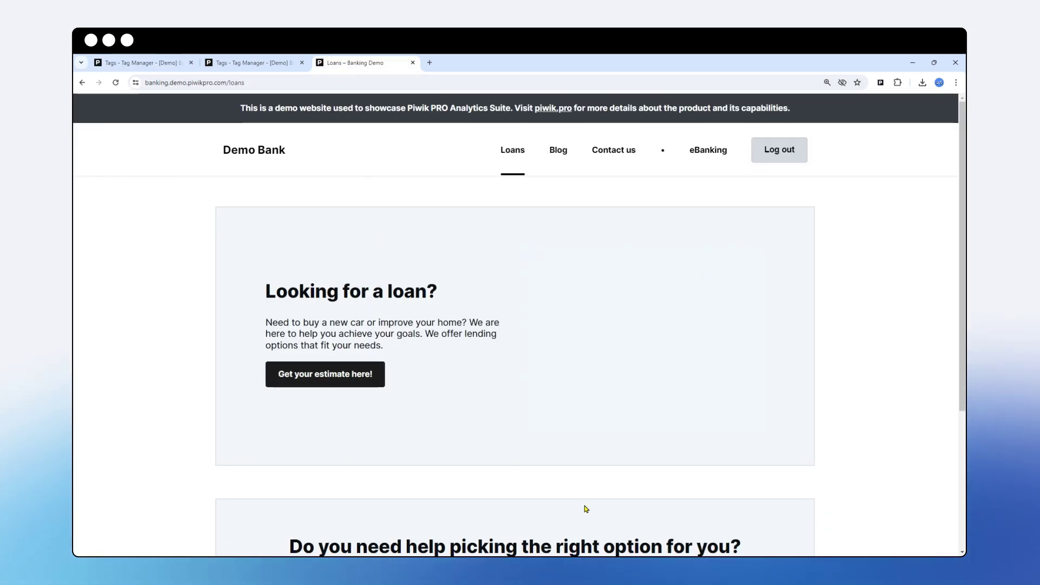
{"action": "scroll", "coordinate": [527, 471], "scroll_direction": "down", "scroll_amount": 3}
{"action": "scroll", "coordinate": [607, 351], "scroll_direction": "up", "scroll_amount": 3}
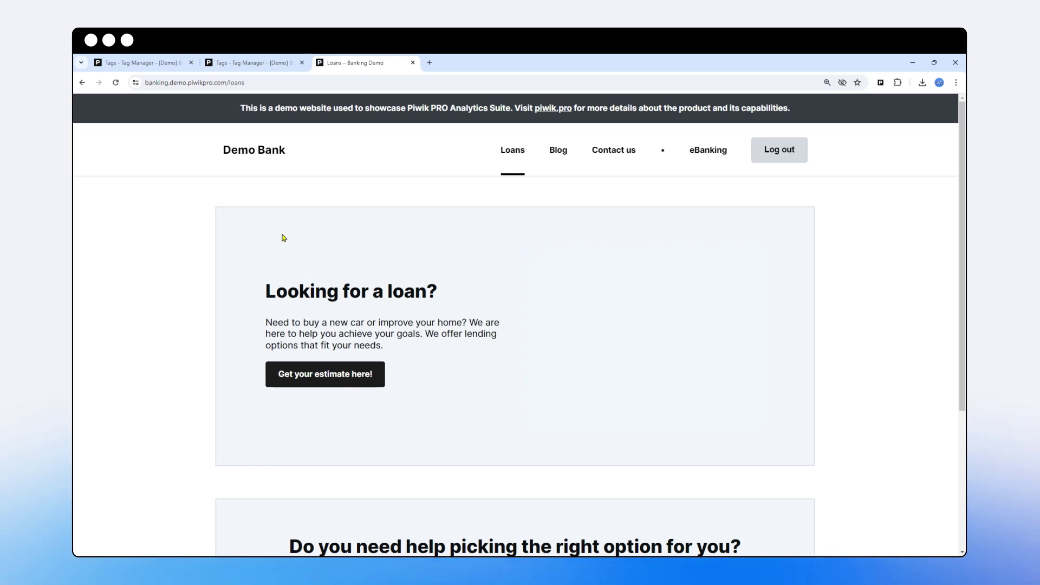
Search the Tag Manager variables for "text" and open the "[PP] Piwik PRO - Global - Click text" variable.
{"action": "left_click", "coordinate": [140, 62]}
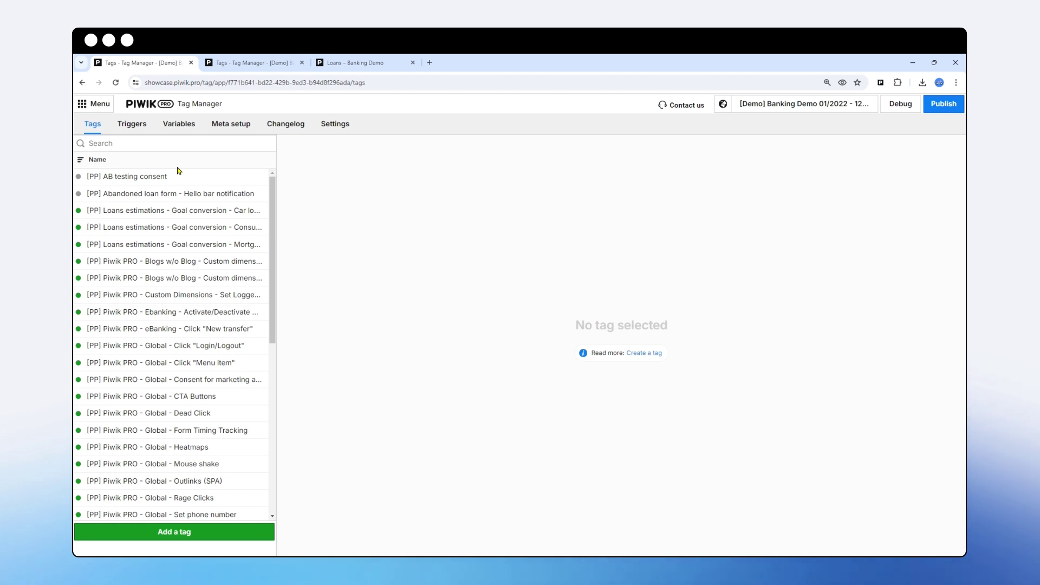
{"action": "left_click", "coordinate": [171, 126]}
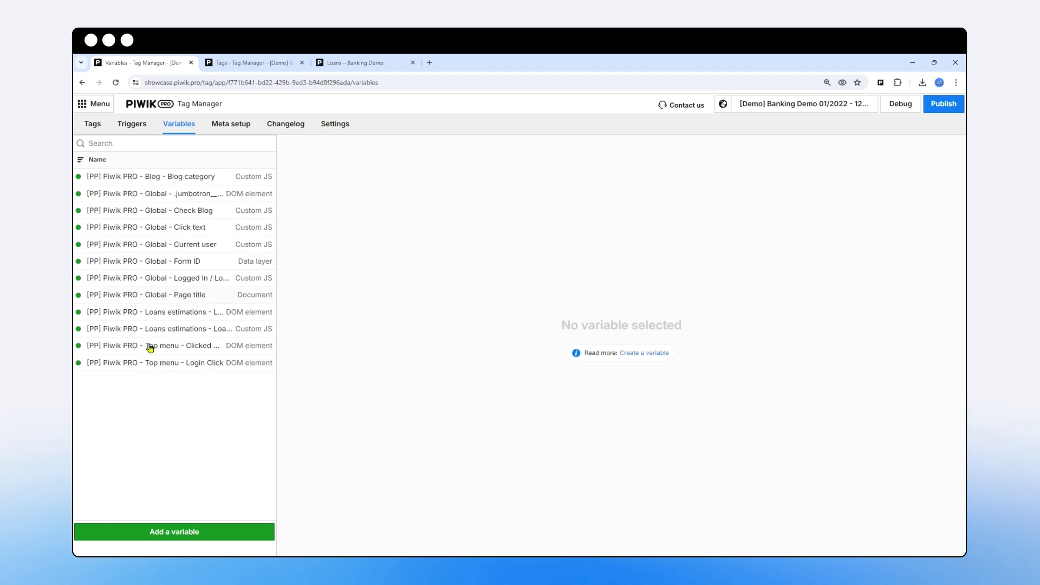
{"action": "left_click", "coordinate": [158, 143]}
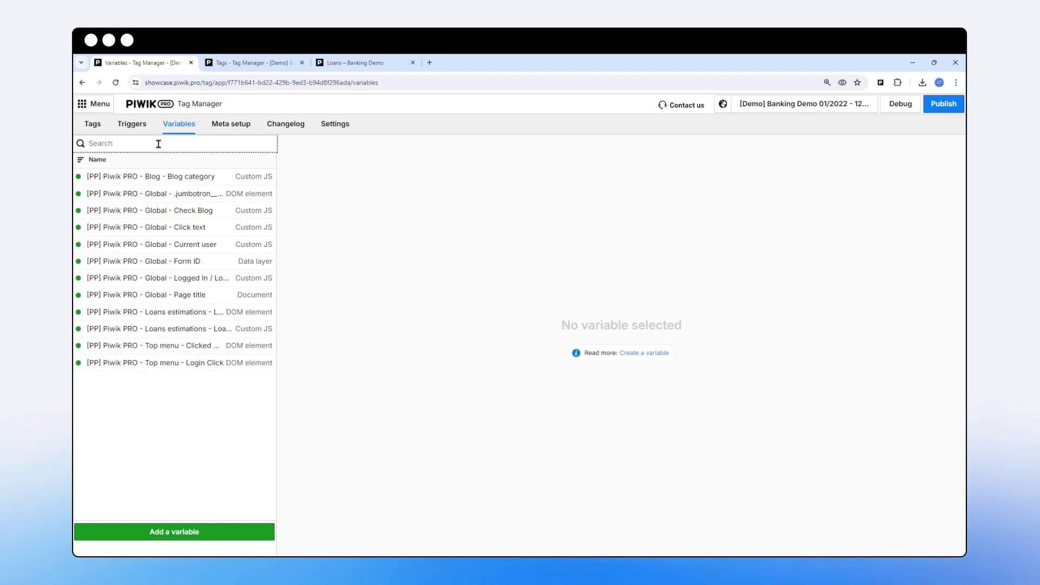
{"action": "type", "text": "text"}
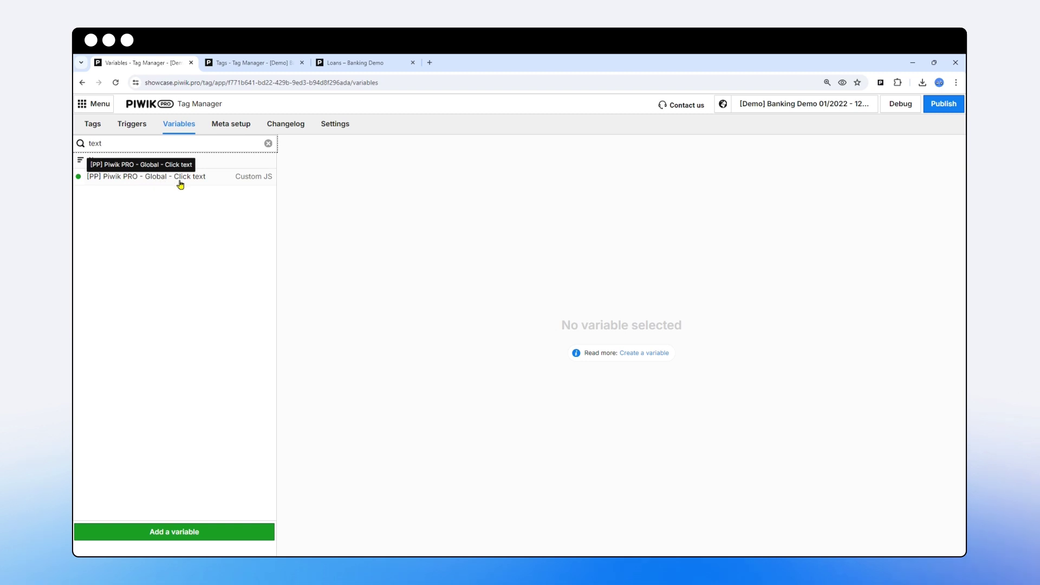
{"action": "left_click", "coordinate": [250, 183]}
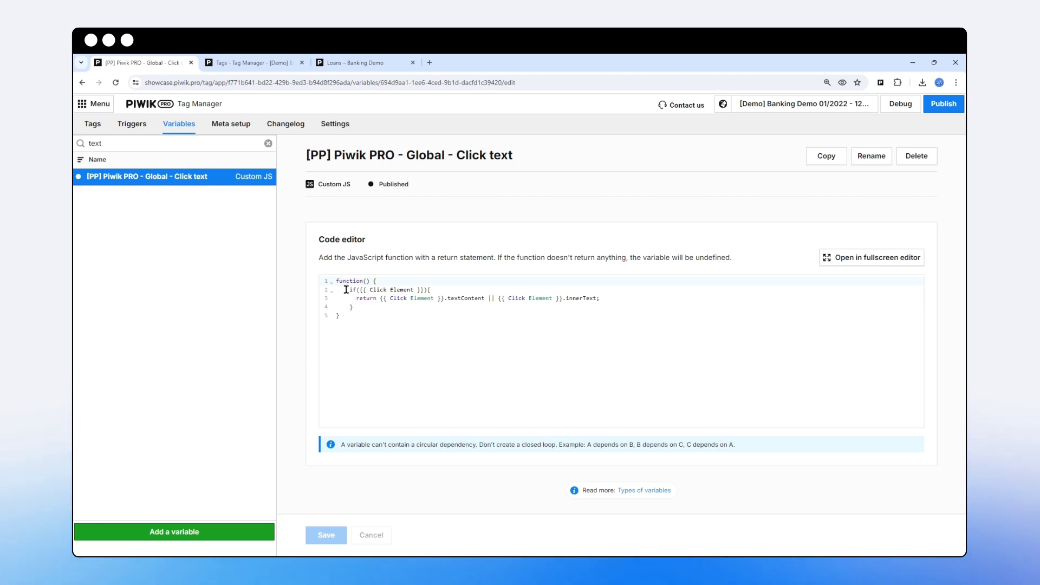
Examine the Click text variable's code, including the Click Element condition and the returned textContent and innerText properties.
{"action": "left_click_drag", "start_coordinate": [349, 290], "coordinate": [424, 289]}
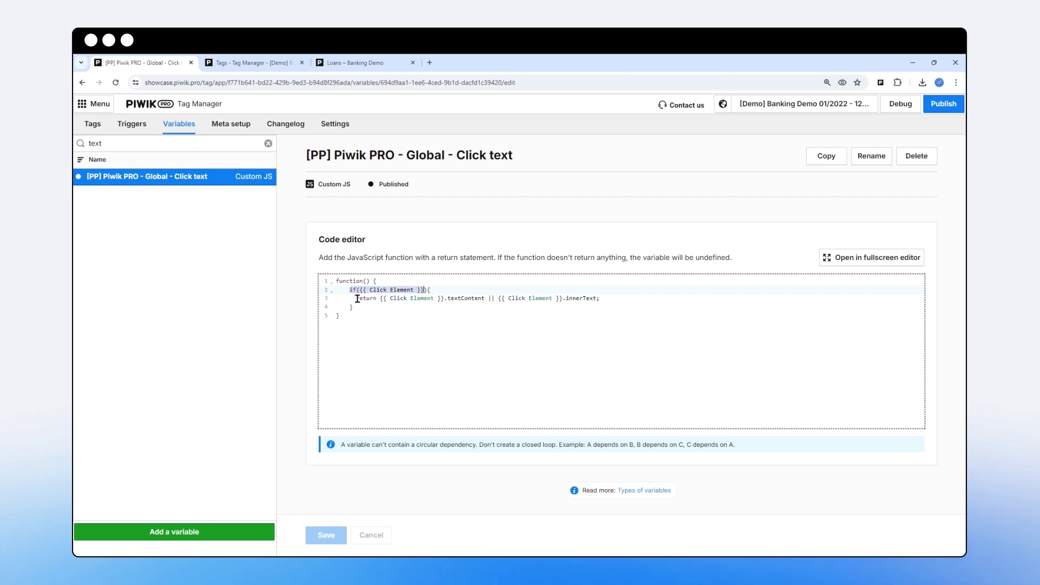
{"action": "left_click_drag", "start_coordinate": [357, 298], "coordinate": [480, 299]}
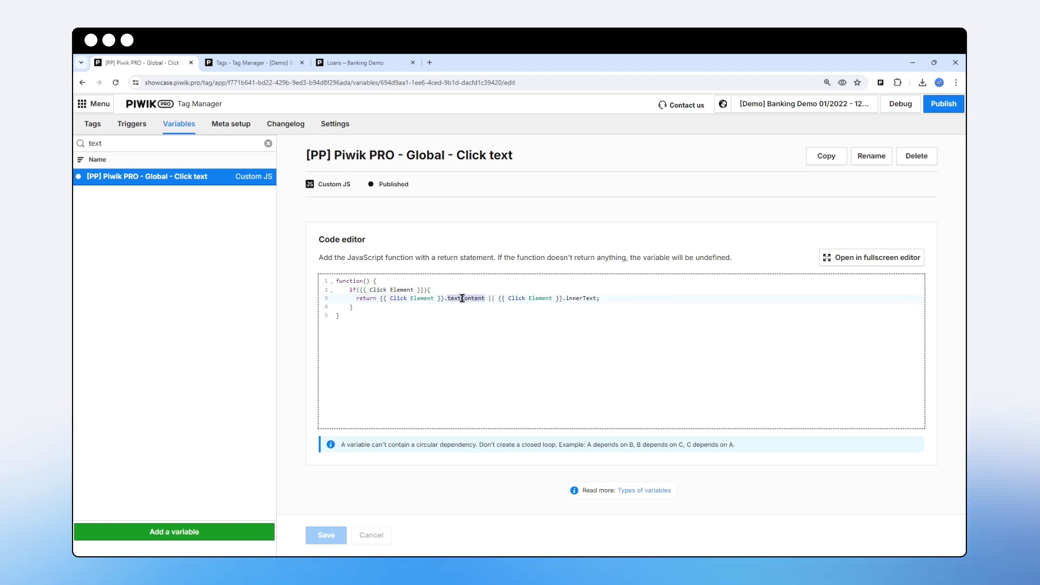
{"action": "left_click_drag", "start_coordinate": [564, 298], "coordinate": [600, 298]}
{"action": "left_click_drag", "start_coordinate": [447, 299], "coordinate": [484, 298]}
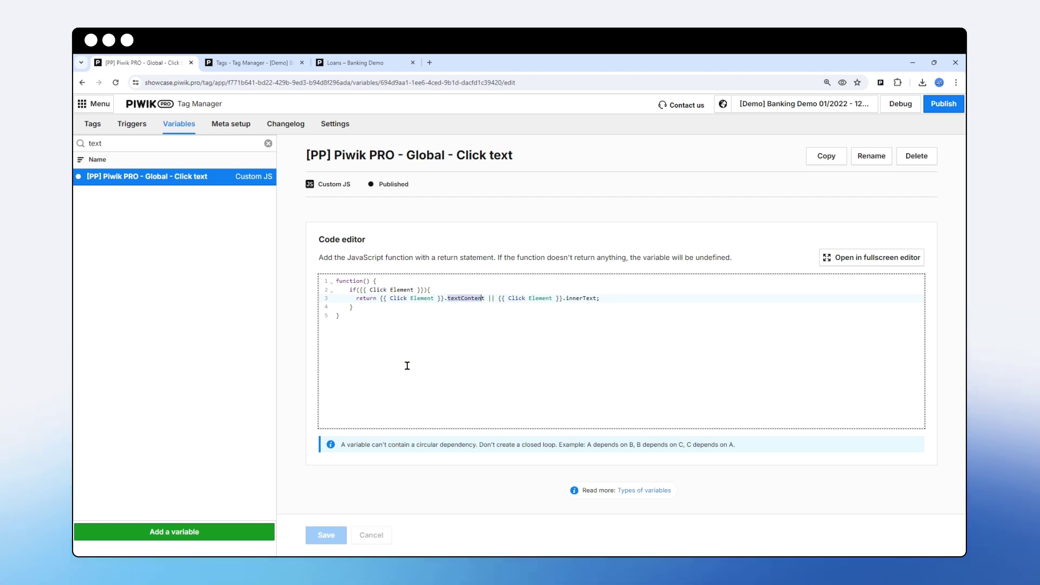
{"action": "key", "text": "shift+Left"}
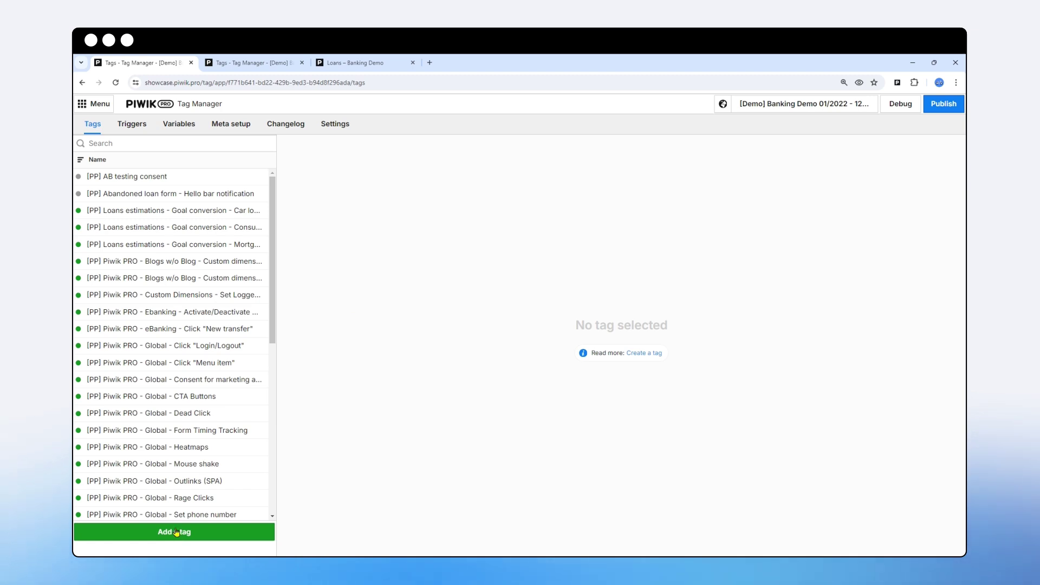
Start a new asynchronous custom event tag in Tag Manager and name it "Black button clicks".
{"action": "left_click", "coordinate": [178, 531]}
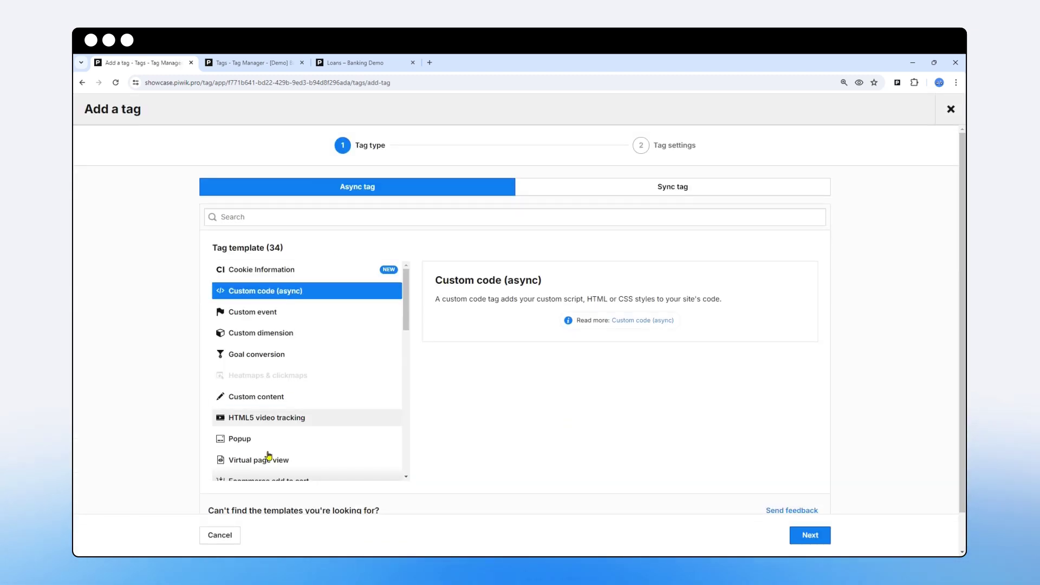
{"action": "left_click", "coordinate": [269, 317]}
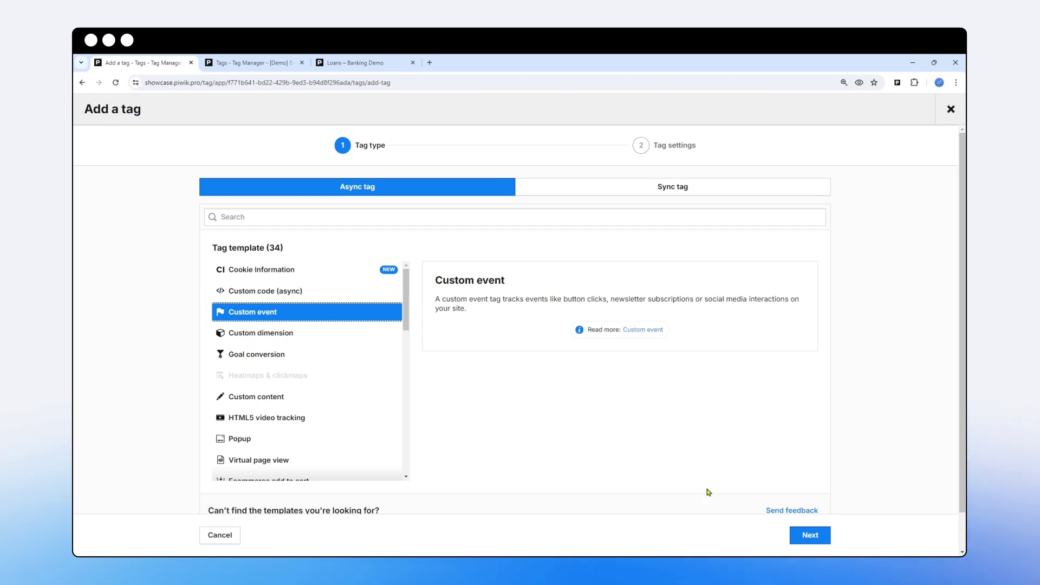
{"action": "left_click", "coordinate": [807, 541]}
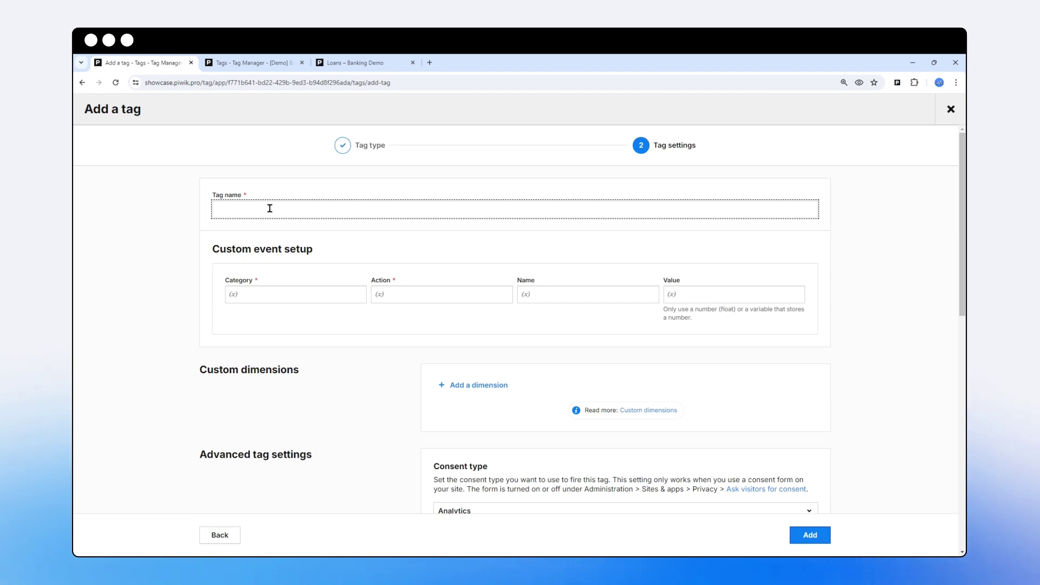
{"action": "type", "text": "Black button clicks"}
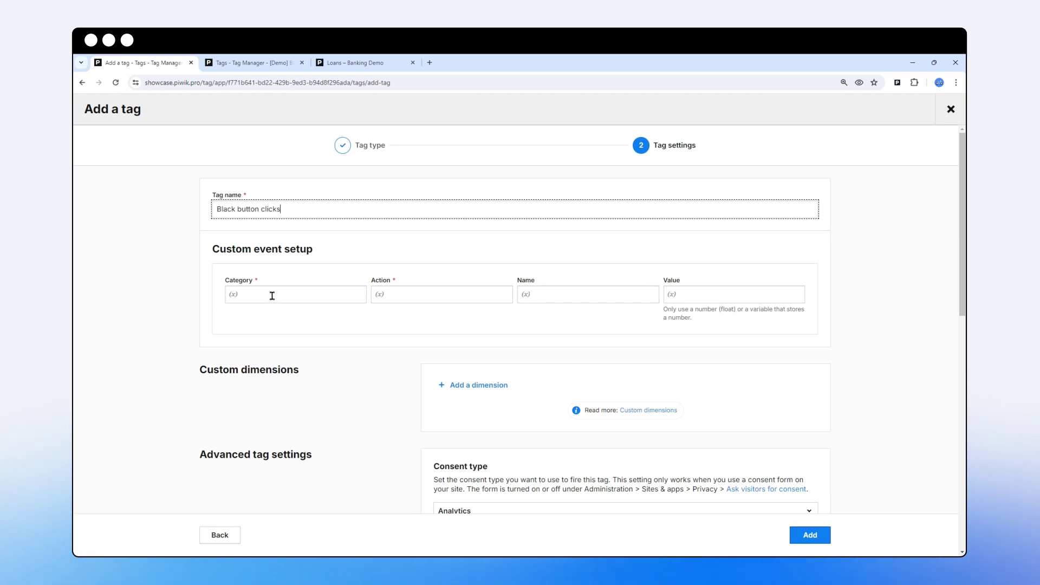
Set the event's category to "Clicks", action to "Black button" and name to the "[PP] Piwik PRO - Global - Click text" variable.
{"action": "left_click", "coordinate": [283, 294]}
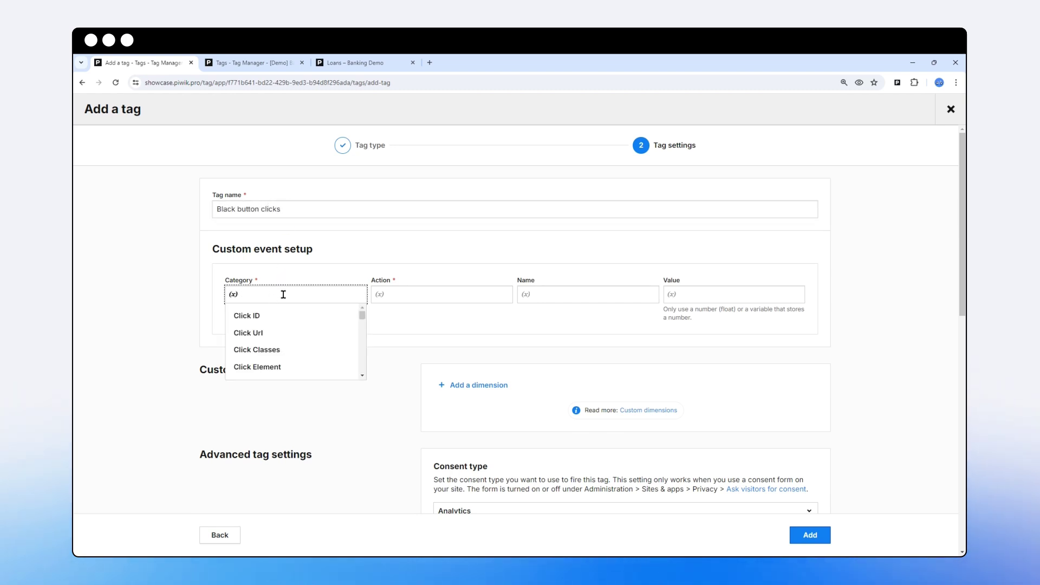
{"action": "type", "text": "Clicks"}
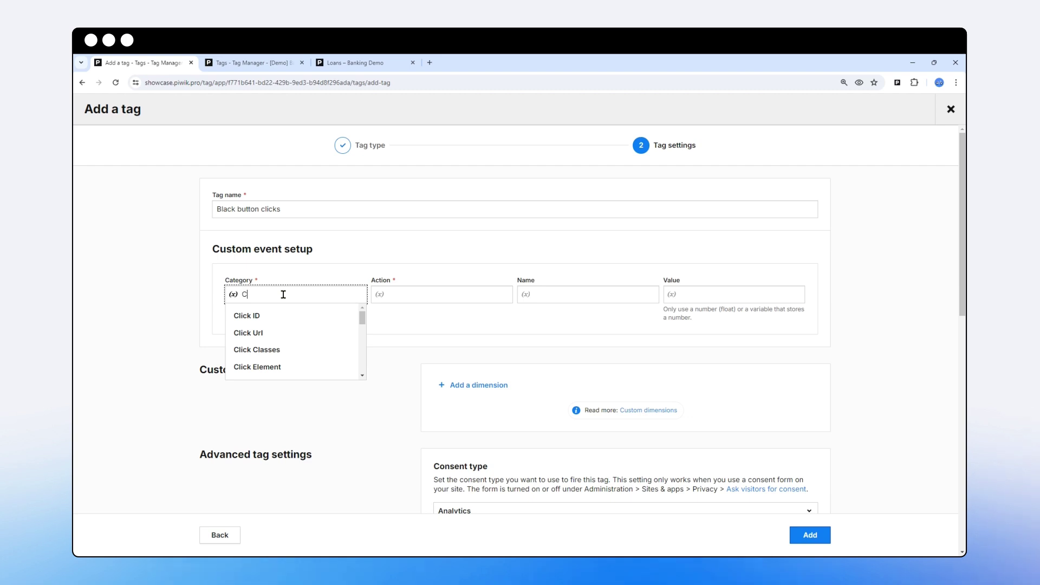
{"action": "left_click", "coordinate": [423, 292]}
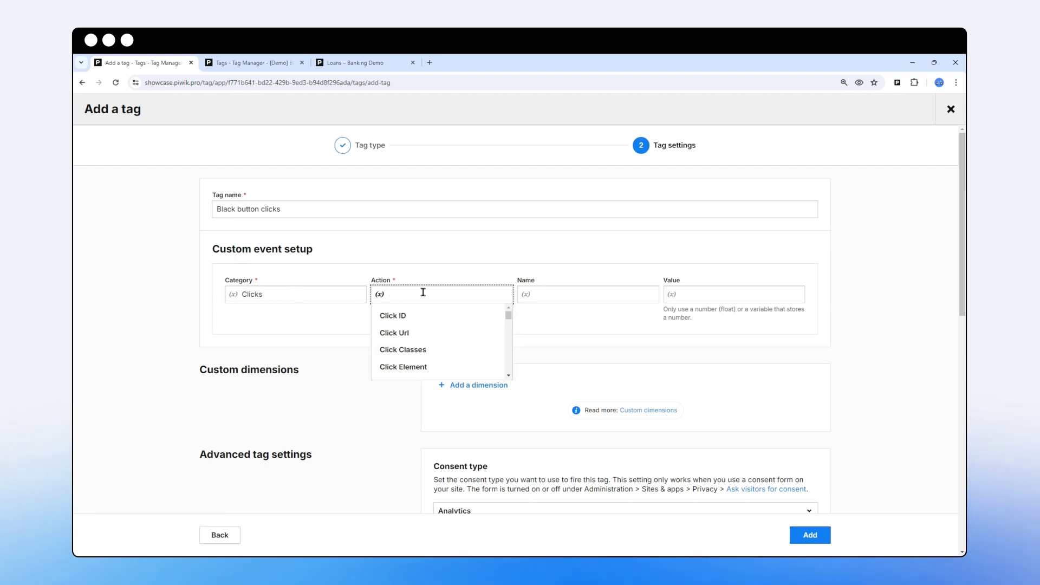
{"action": "type", "text": "Black button"}
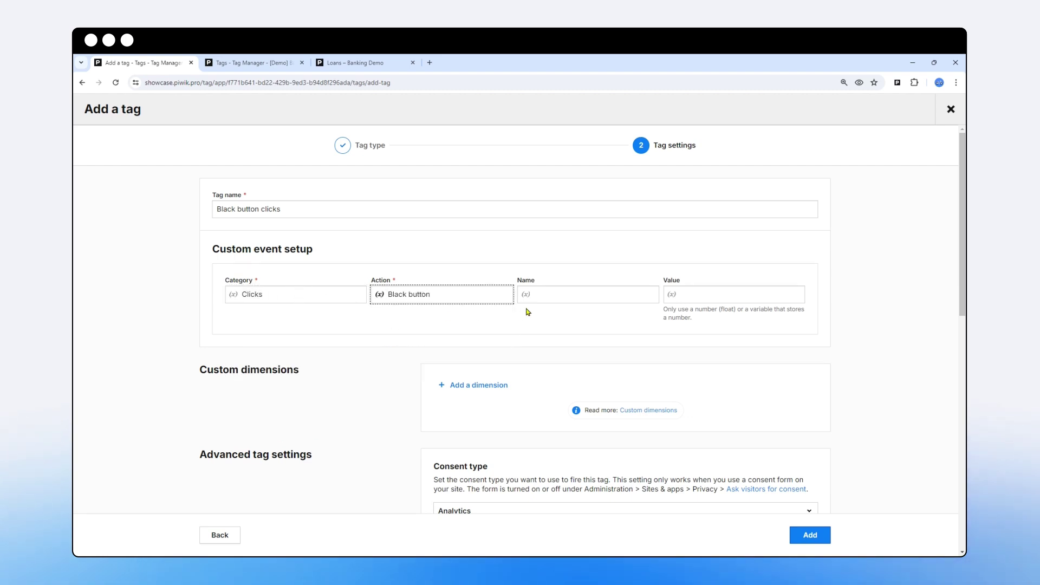
{"action": "left_click", "coordinate": [553, 294]}
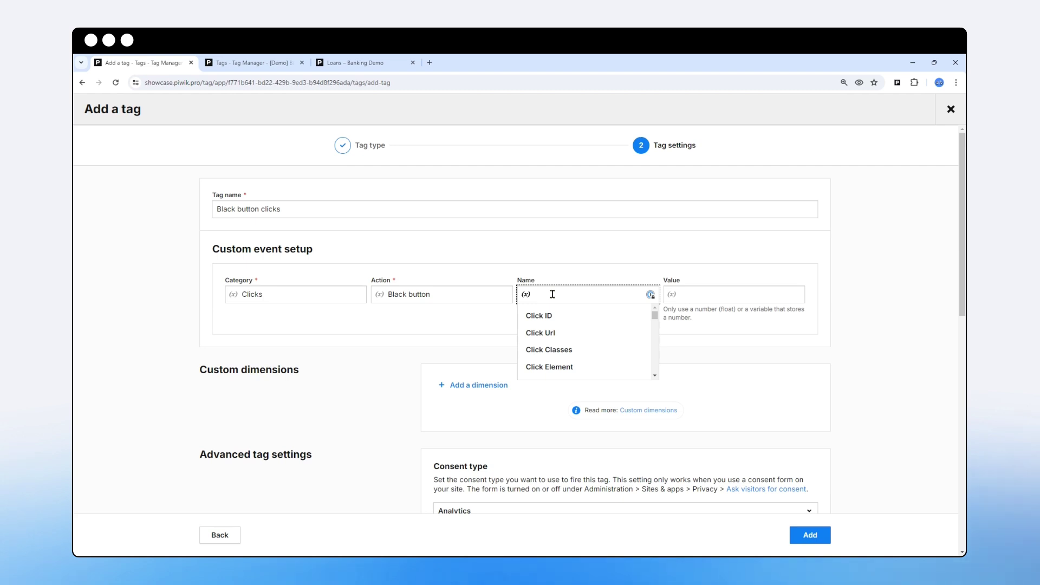
{"action": "type", "text": "text"}
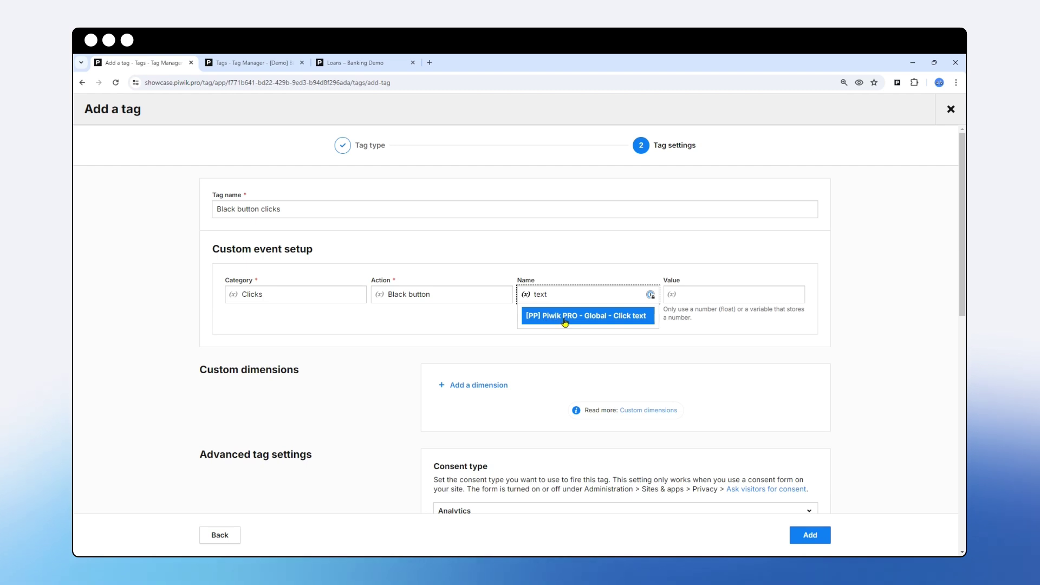
{"action": "left_click", "coordinate": [631, 321]}
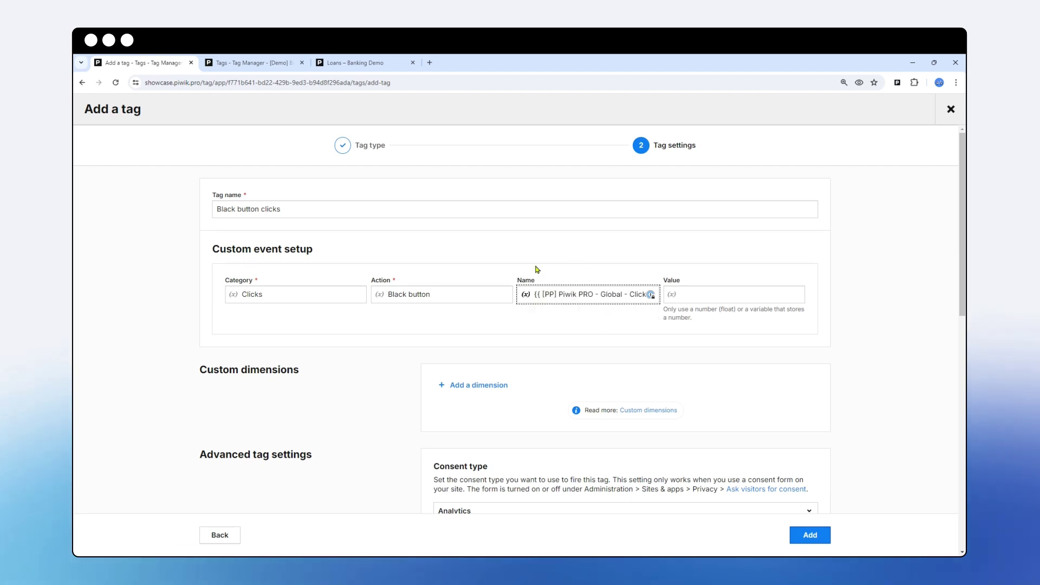
In the other open Tag Manager page, start a new custom event tag named "Gray button clicks".
{"action": "key", "text": "ctrl+Tab"}
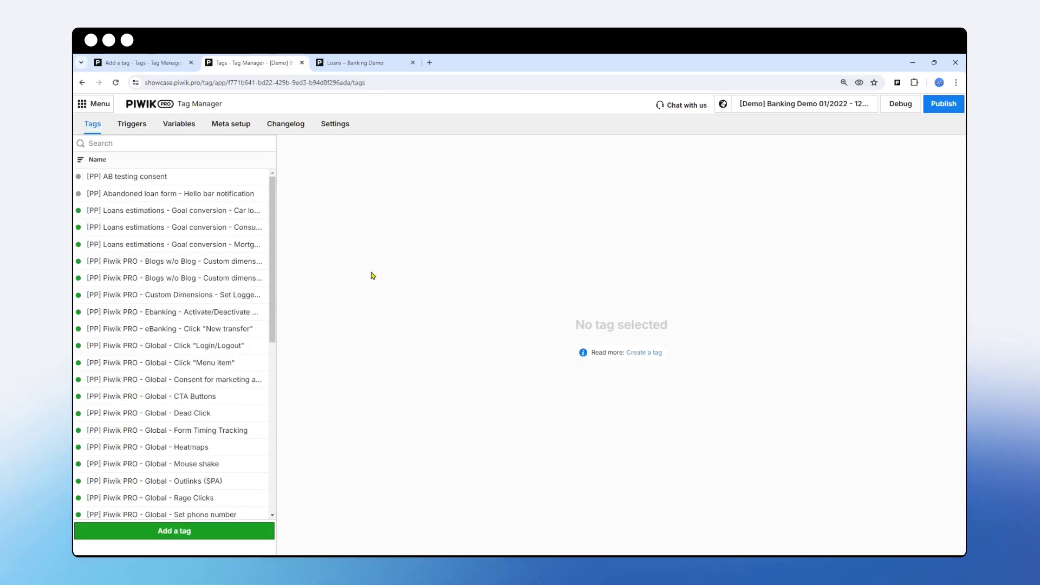
{"action": "left_click", "coordinate": [177, 530]}
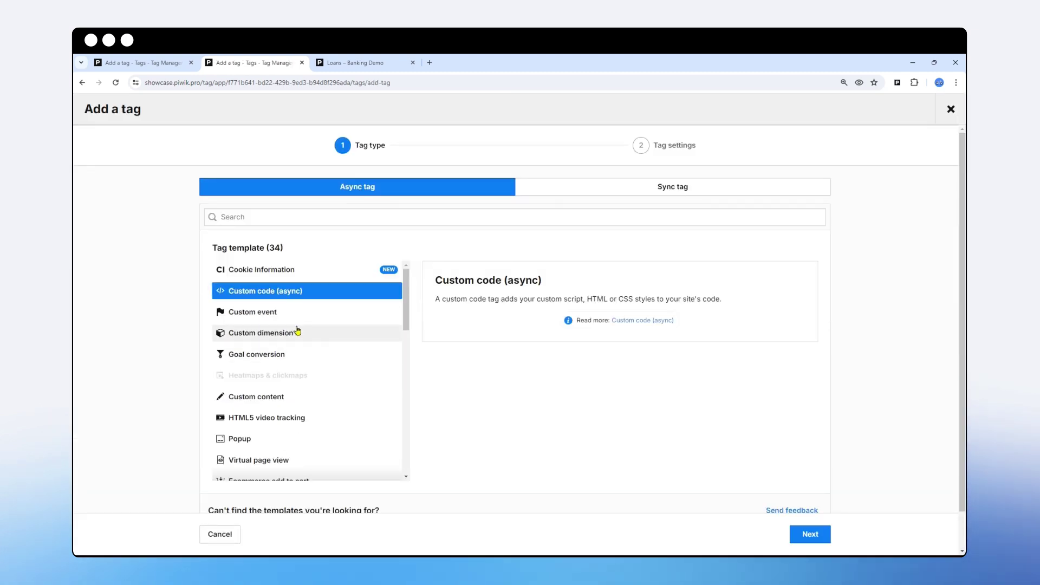
{"action": "left_click", "coordinate": [259, 313]}
{"action": "left_click", "coordinate": [810, 533]}
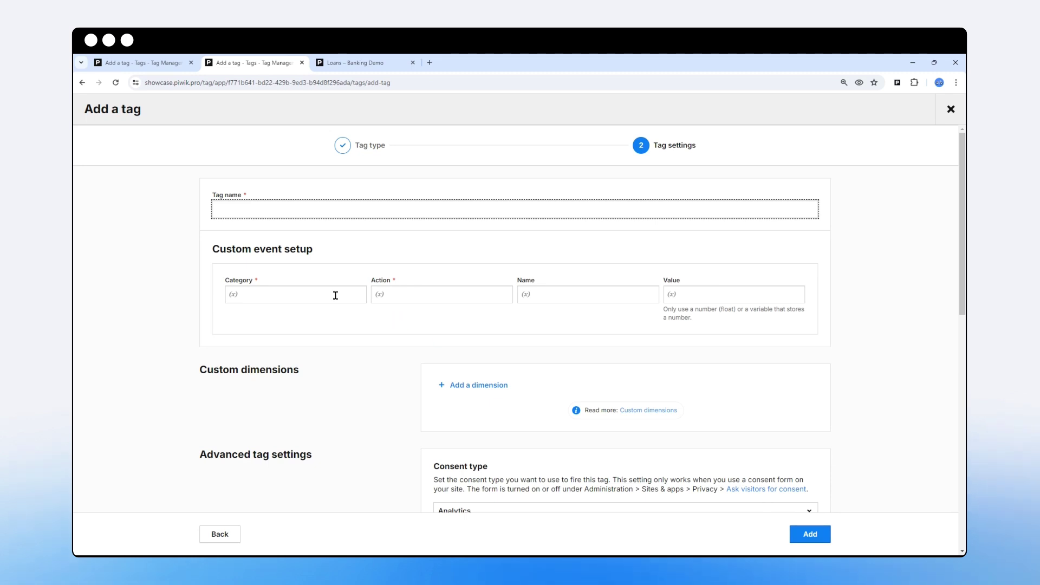
{"action": "left_click", "coordinate": [275, 209]}
{"action": "type", "text": "Gray "}
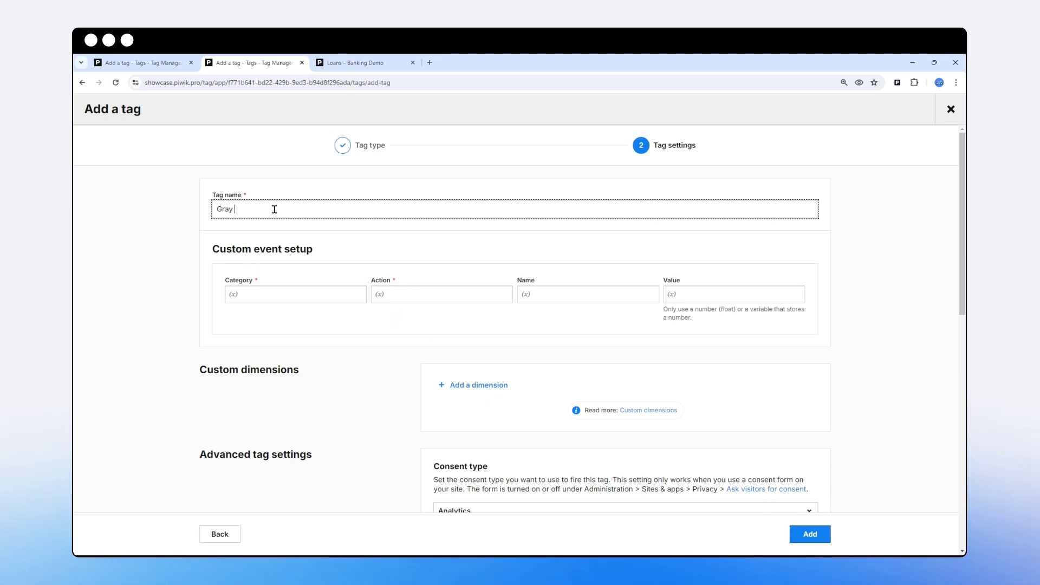
{"action": "type", "text": "button clicks"}
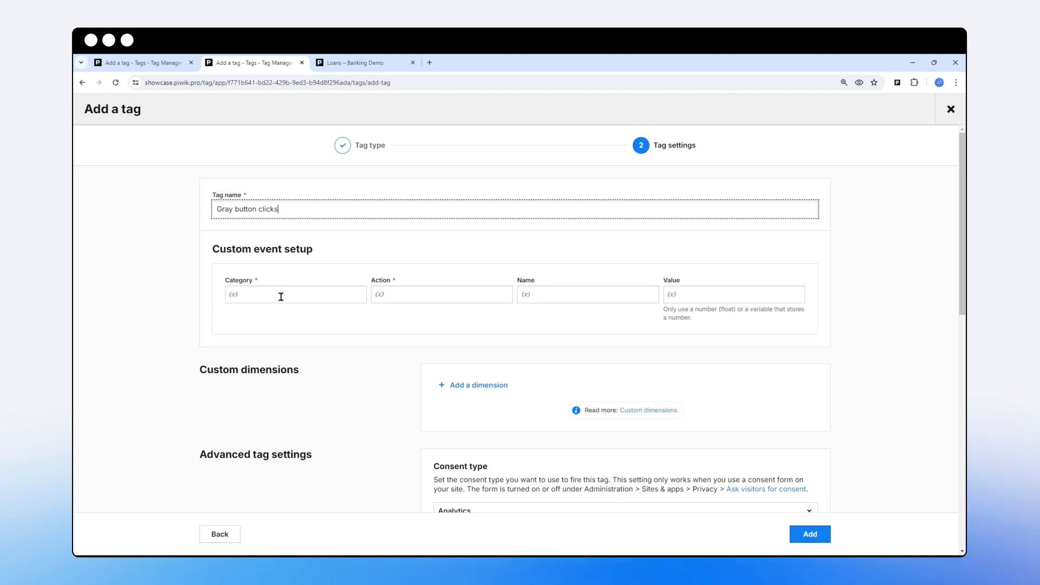
Set the event's category to "Clicks", action to "Gray button" and name to the "[PP] Piwik PRO - Global - Click text" variable.
{"action": "left_click", "coordinate": [280, 295]}
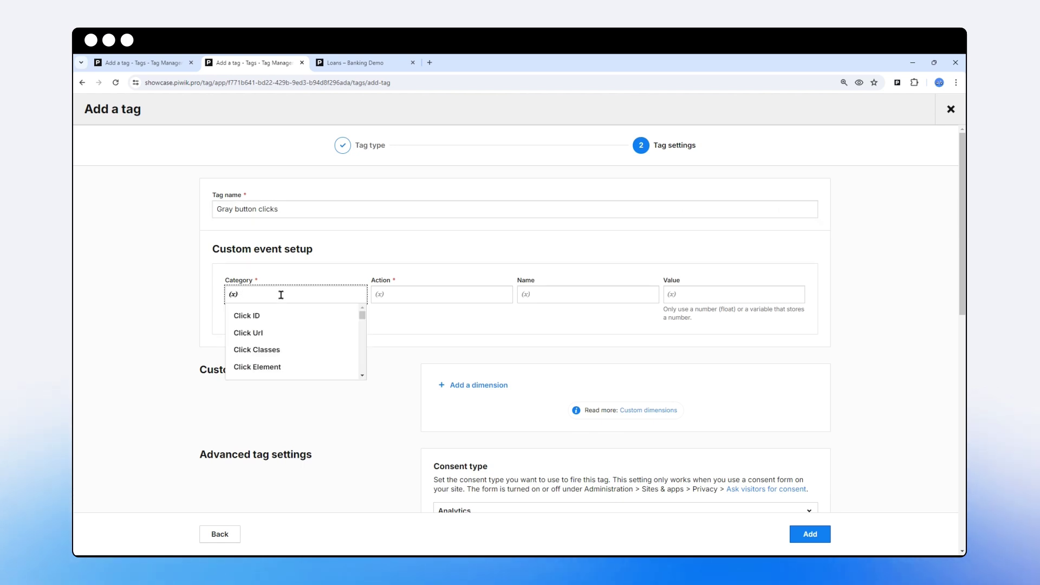
{"action": "type", "text": "Clicks"}
{"action": "left_click", "coordinate": [417, 299]}
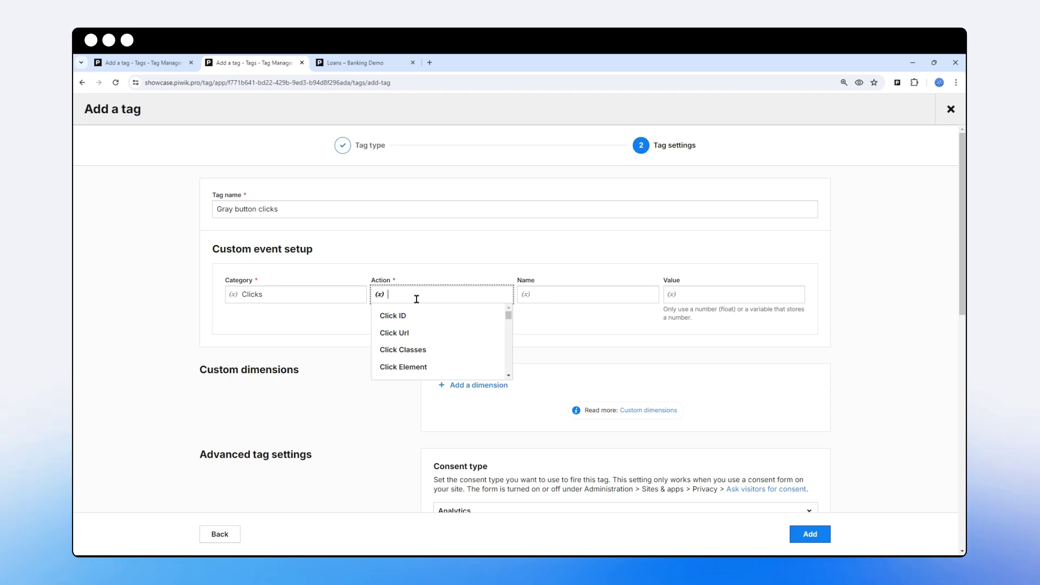
{"action": "type", "text": "Gray button"}
{"action": "left_click", "coordinate": [571, 295]}
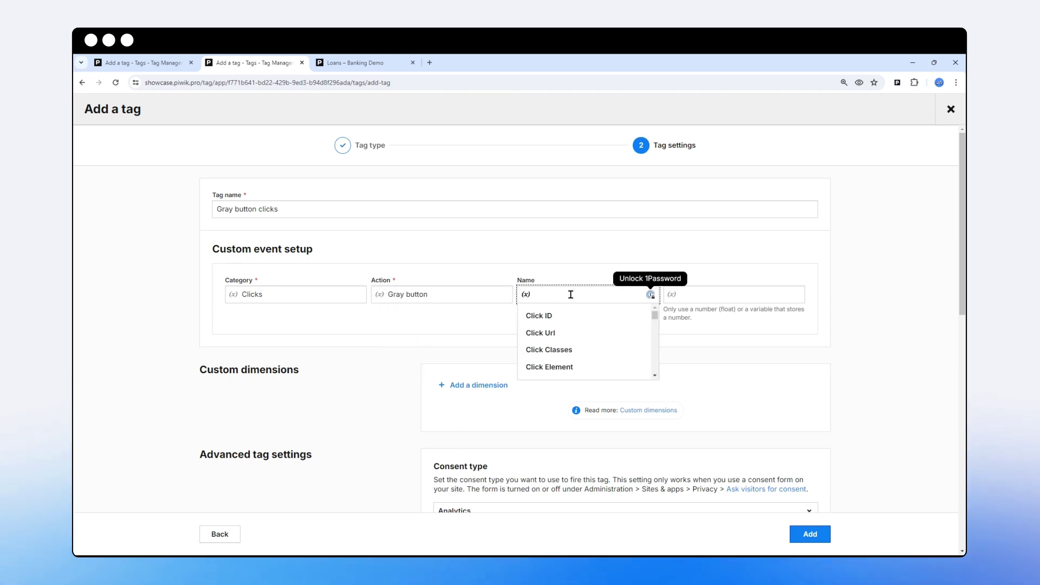
{"action": "type", "text": "text"}
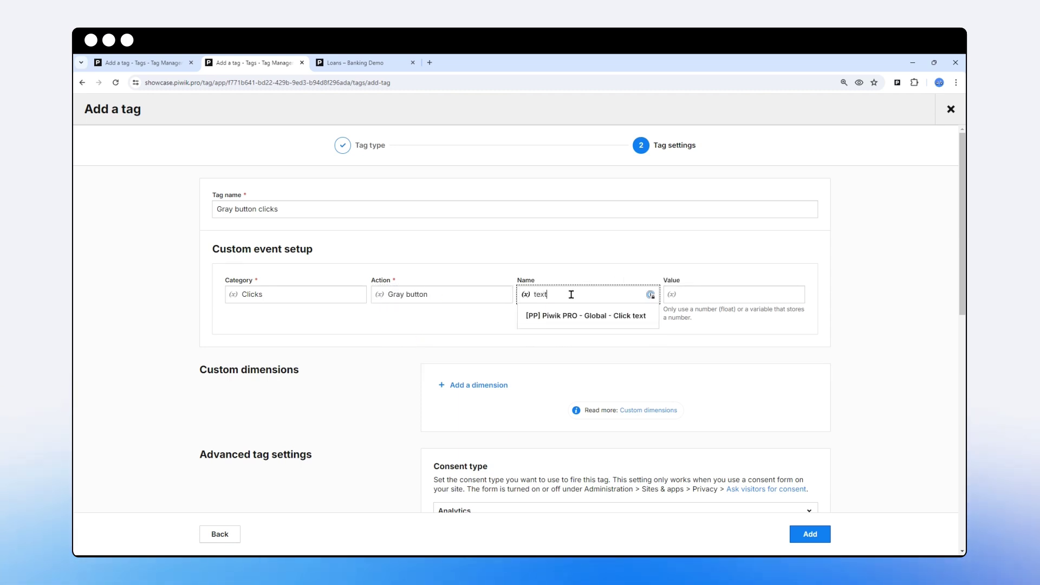
{"action": "left_click", "coordinate": [570, 315]}
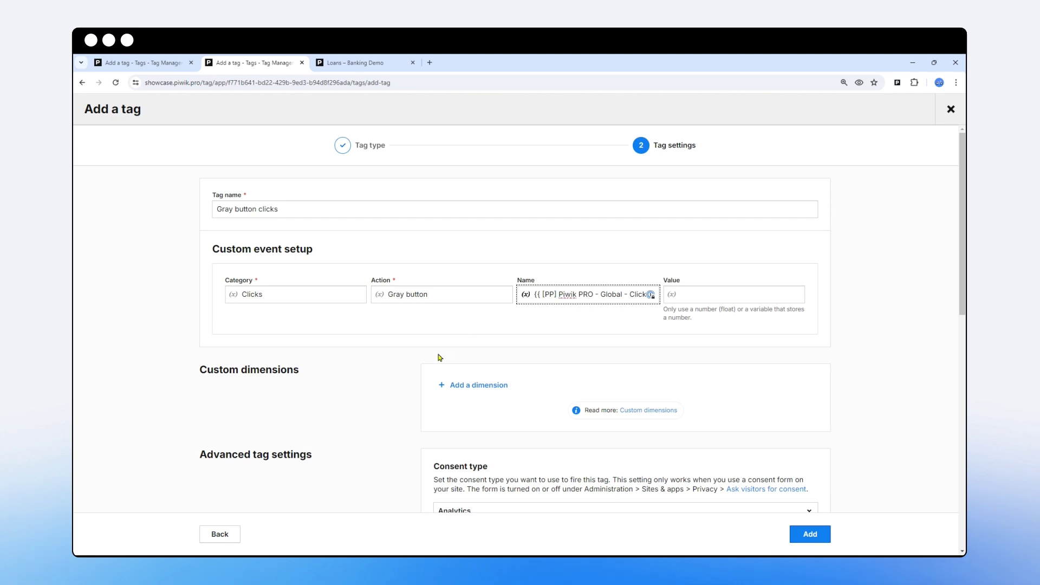
Compare the category, action and name settings of the "Black button clicks" and "Gray button clicks" tags across the two open pages.
{"action": "left_click", "coordinate": [155, 62]}
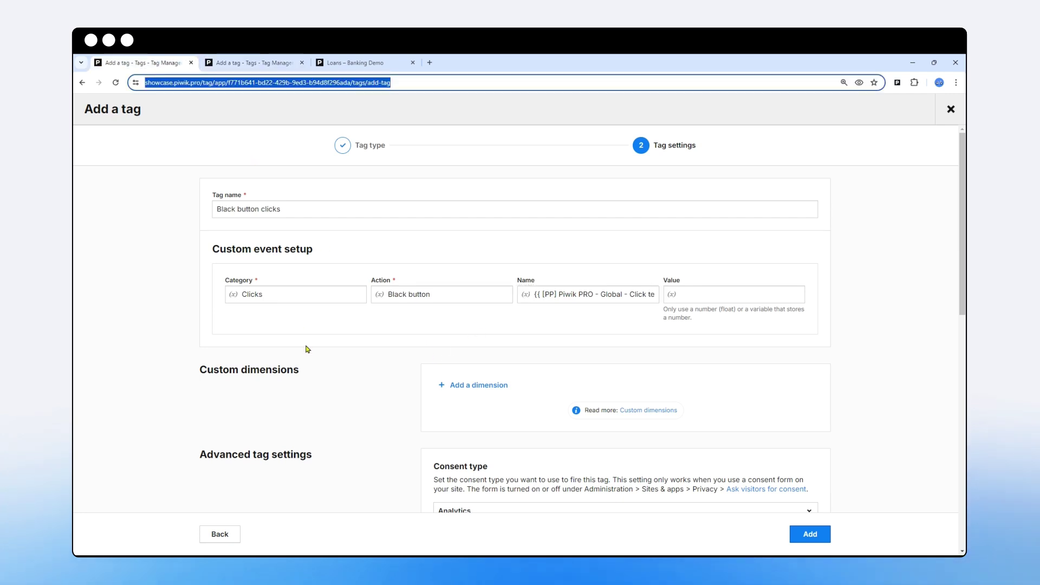
{"action": "left_click", "coordinate": [263, 63]}
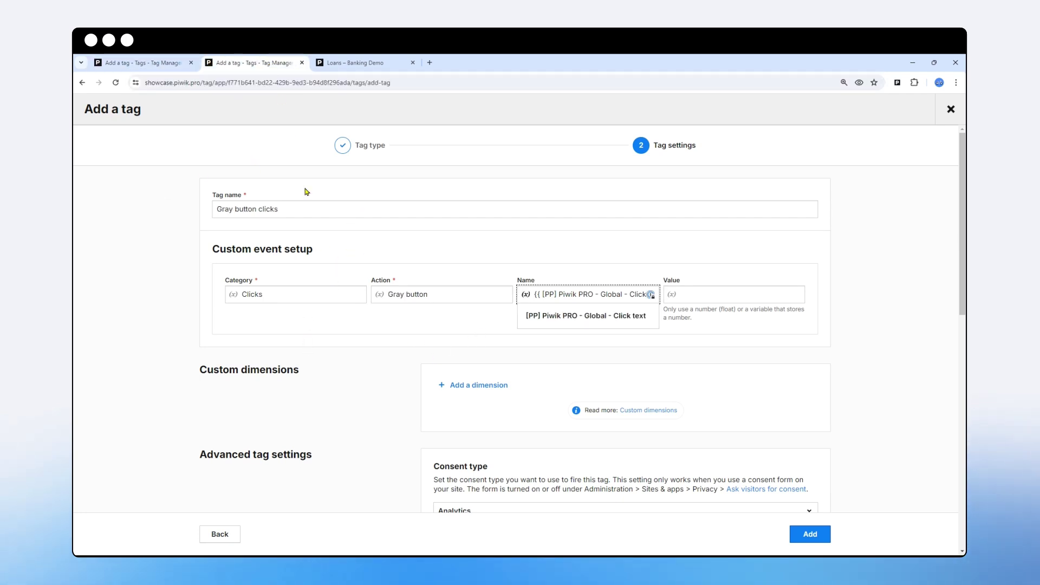
{"action": "left_click", "coordinate": [162, 62]}
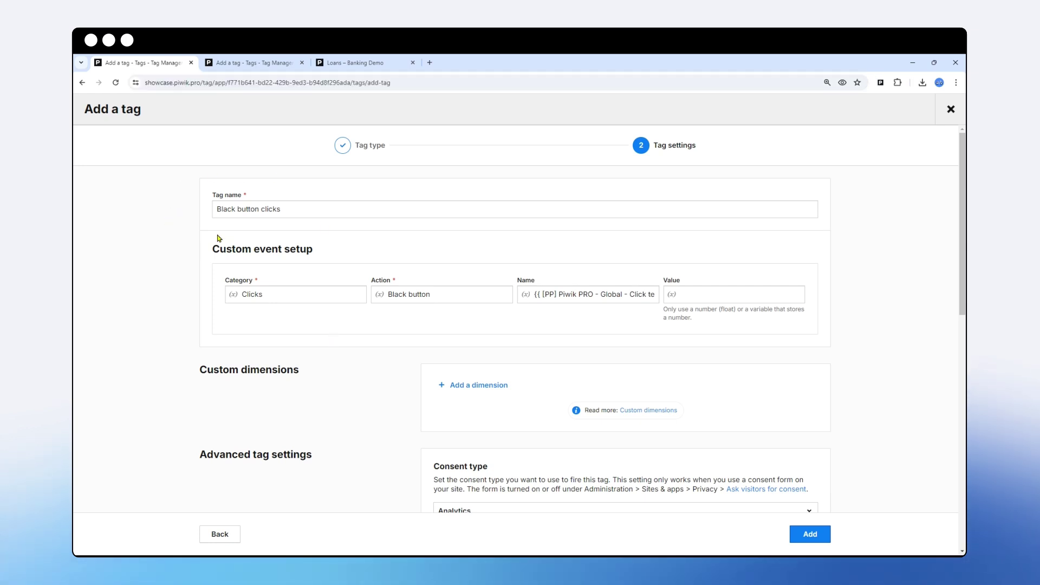
{"action": "left_click", "coordinate": [256, 63]}
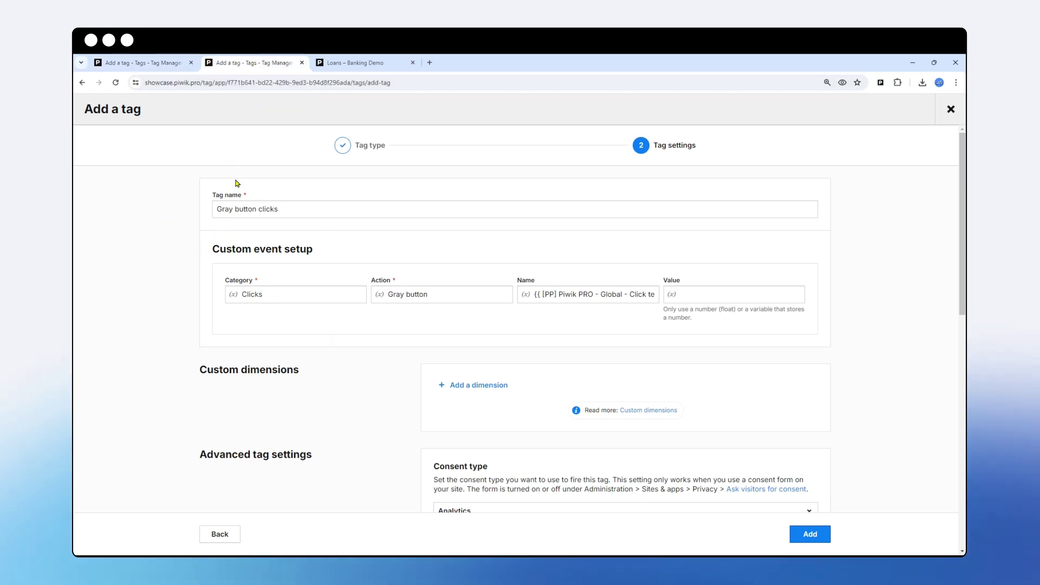
{"action": "key", "text": "ctrl+shift+Tab"}
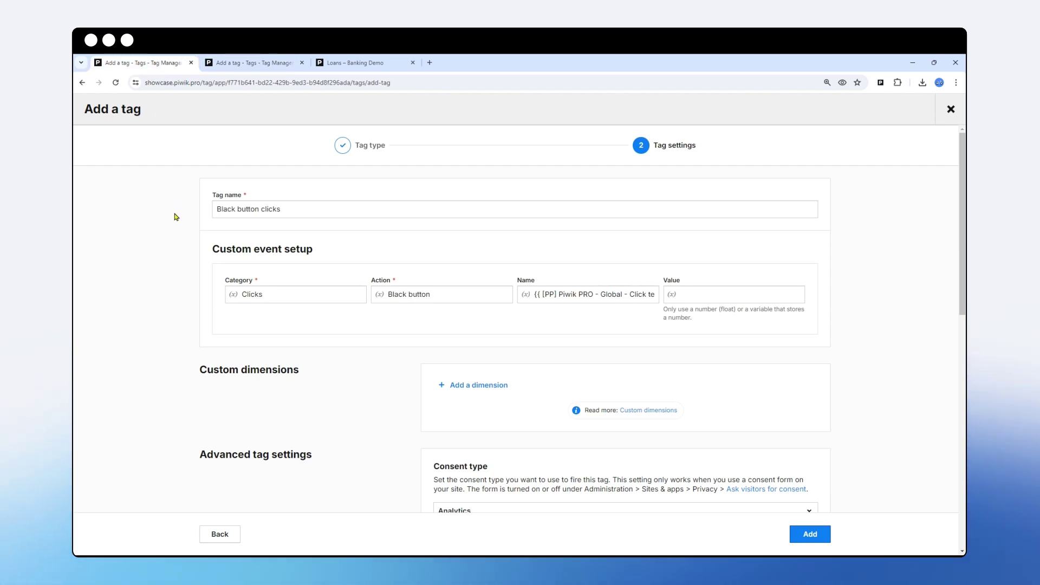
{"action": "left_click", "coordinate": [236, 64]}
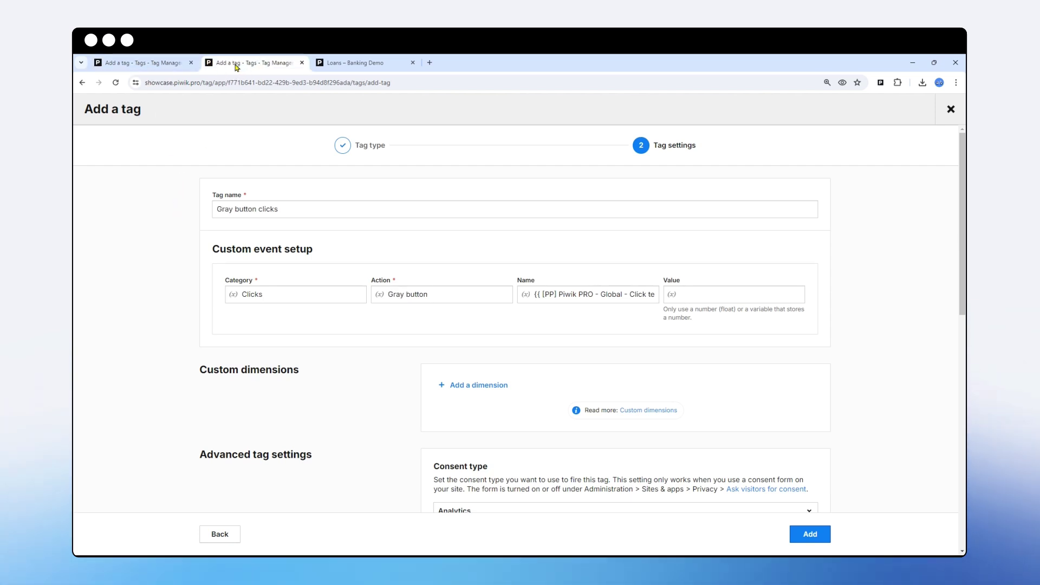
{"action": "left_click", "coordinate": [157, 65]}
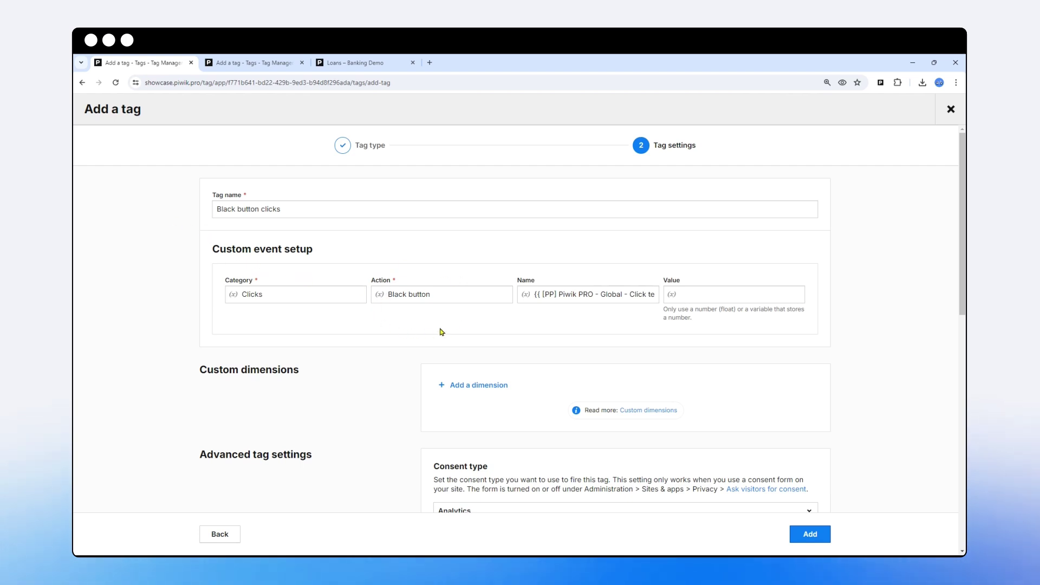
{"action": "key", "text": "ctrl+Tab"}
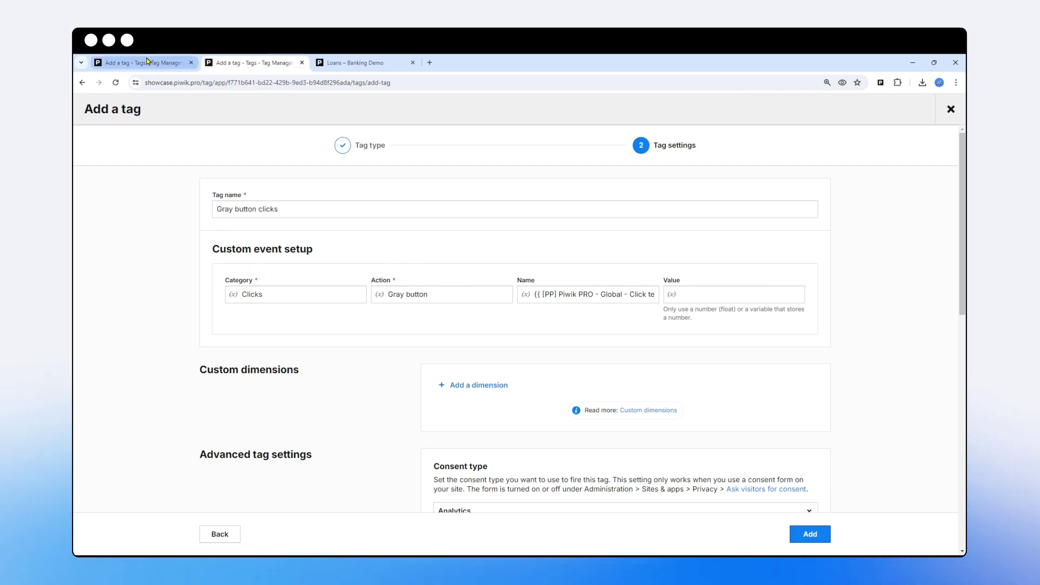
{"action": "key", "text": "ctrl+shift+Tab"}
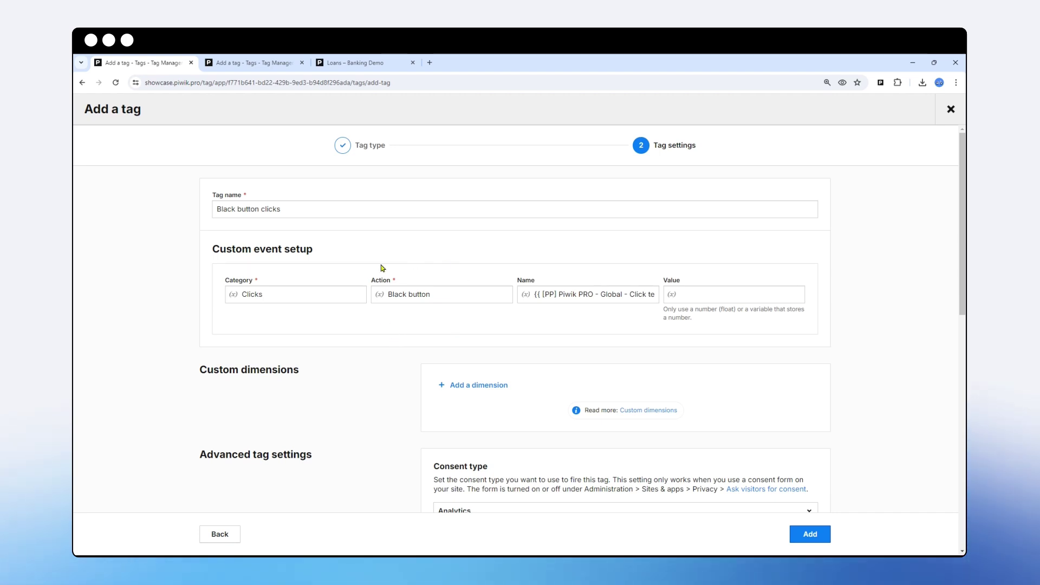
{"action": "left_click", "coordinate": [238, 61]}
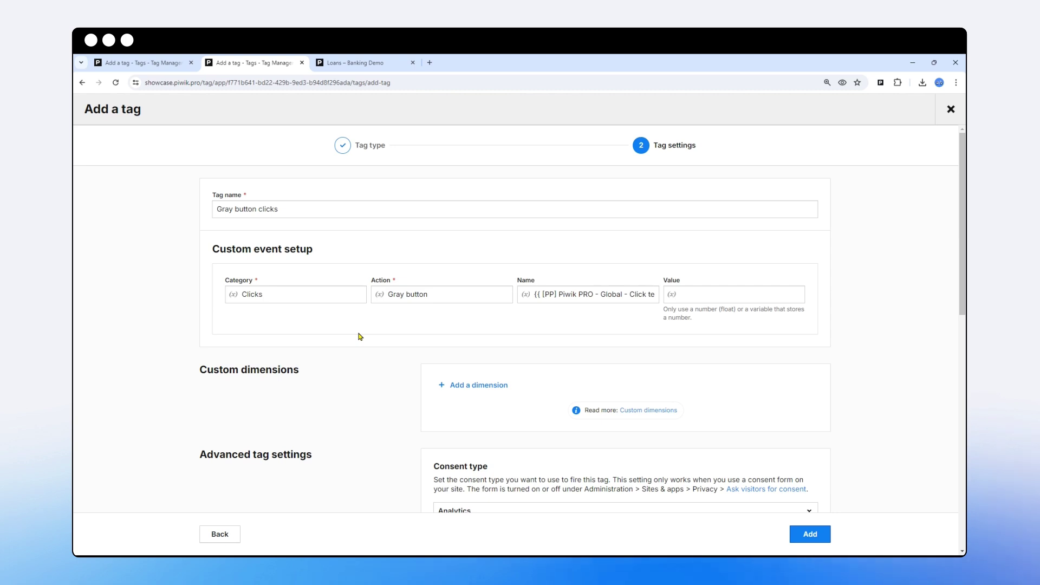
{"action": "left_click_drag", "start_coordinate": [428, 294], "coordinate": [399, 292]}
{"action": "left_click", "coordinate": [390, 327]}
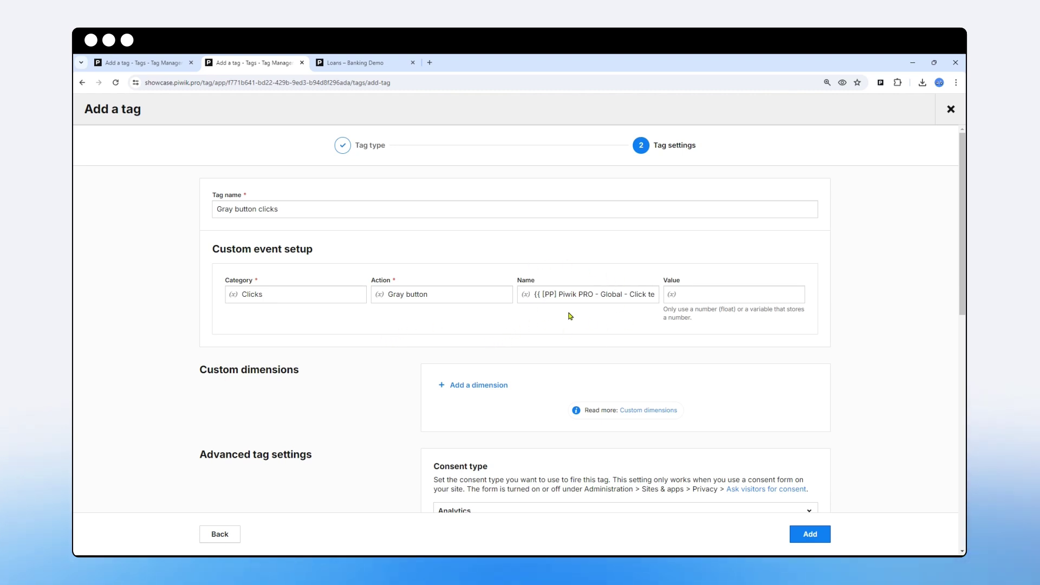
{"action": "triple_click", "coordinate": [435, 293]}
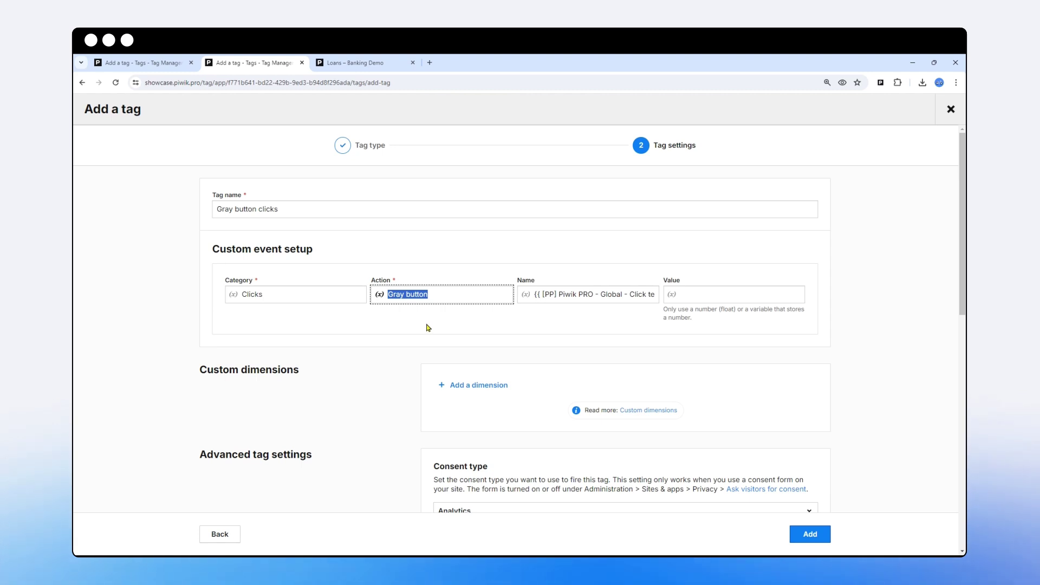
{"action": "key", "text": "ctrl+Page_Up"}
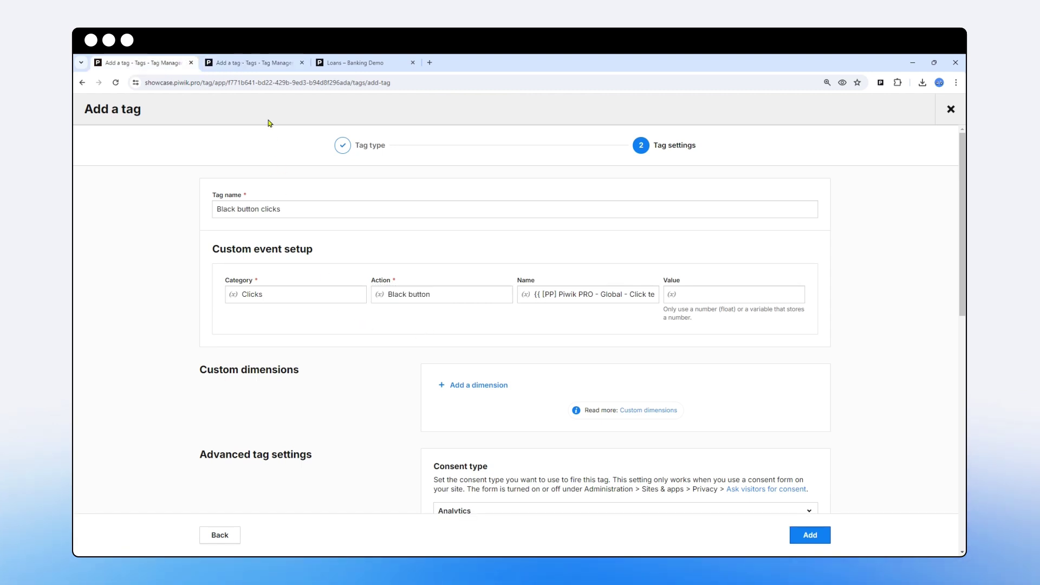
{"action": "left_click", "coordinate": [266, 64]}
{"action": "left_click", "coordinate": [155, 64]}
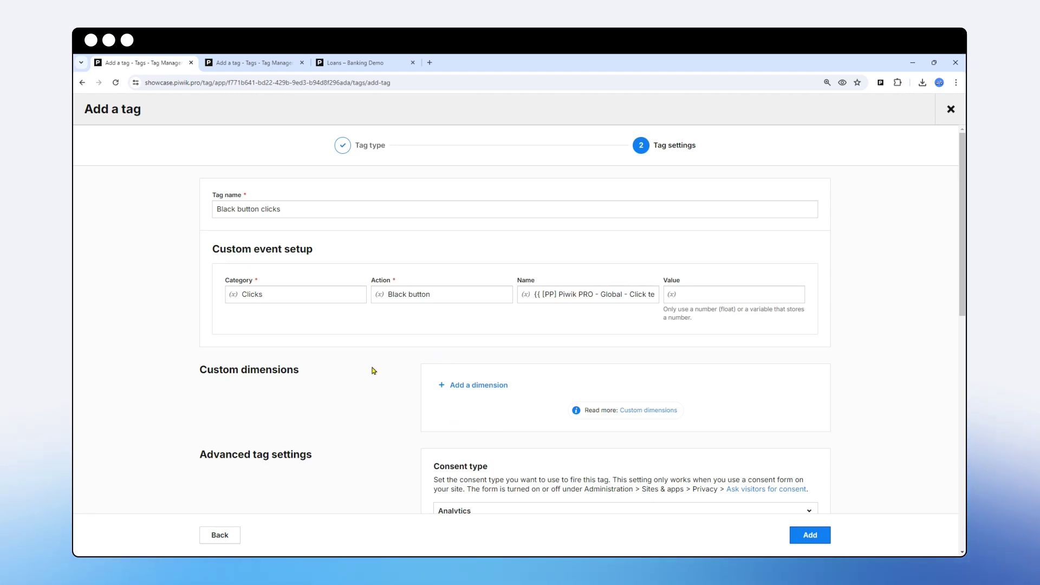
{"action": "left_click", "coordinate": [476, 385]}
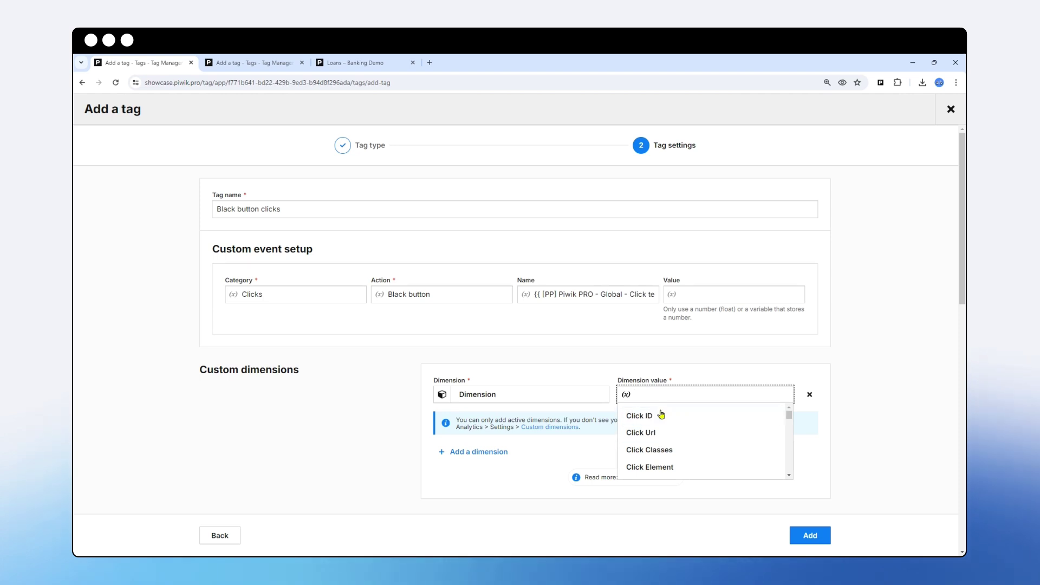
{"action": "left_click", "coordinate": [622, 352]}
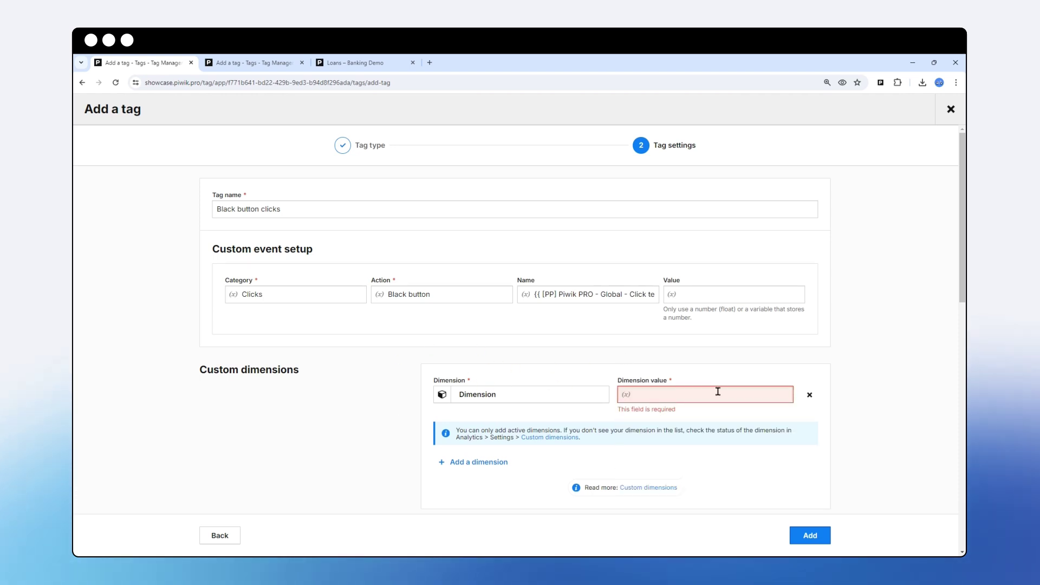
{"action": "left_click", "coordinate": [563, 398]}
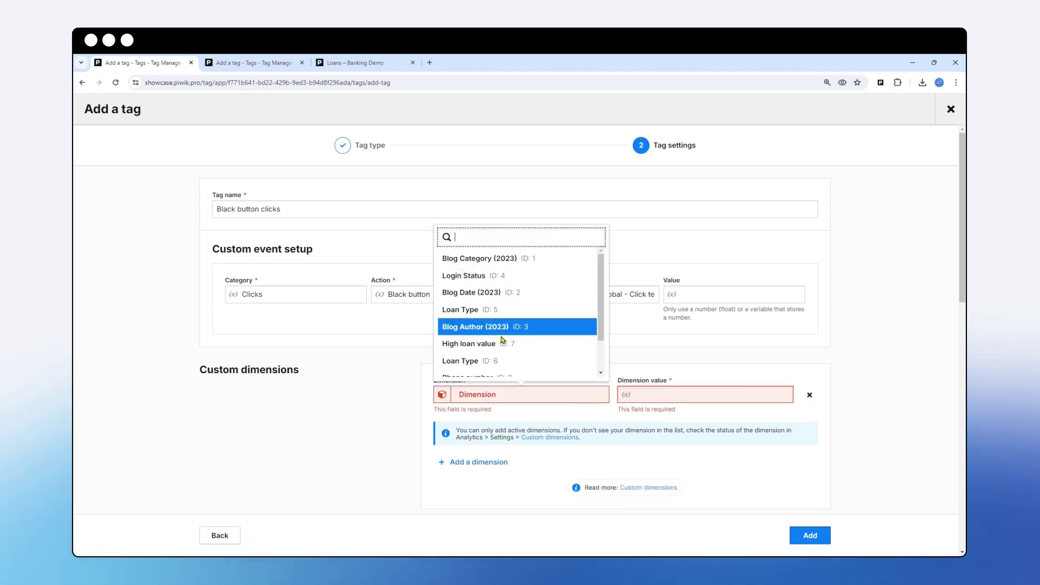
{"action": "left_click", "coordinate": [682, 416]}
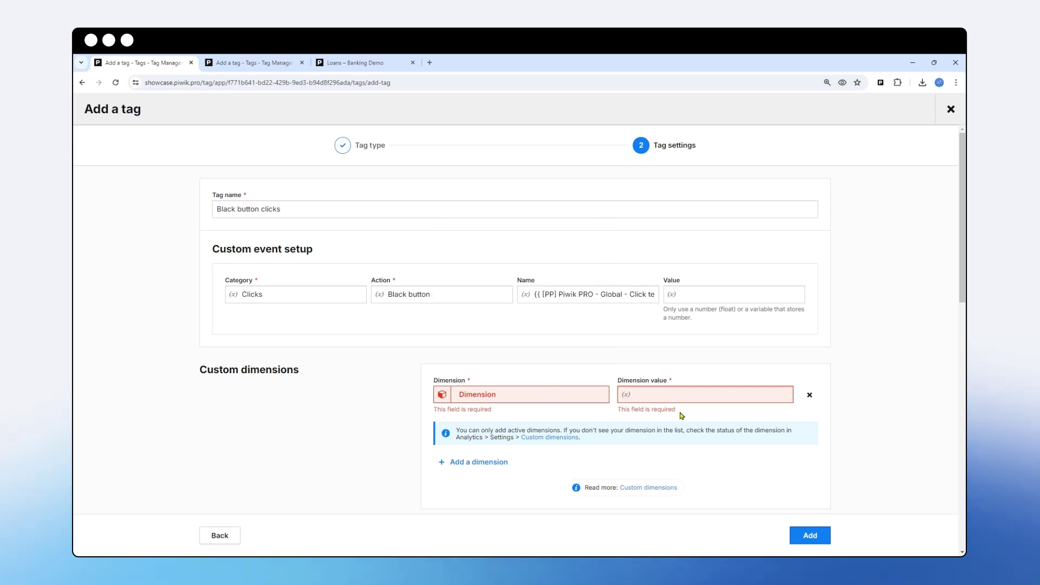
{"action": "left_click", "coordinate": [655, 391]}
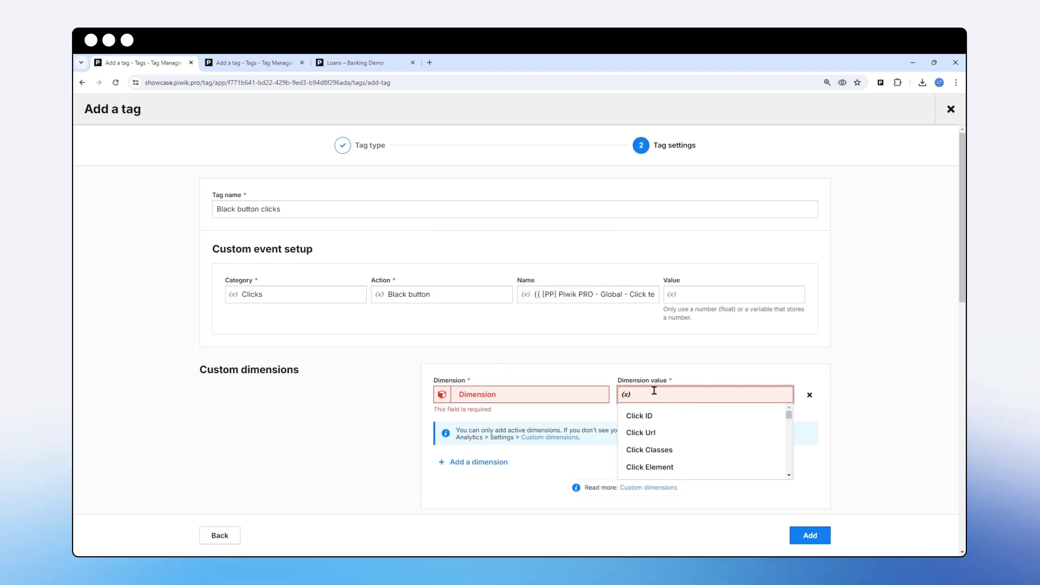
{"action": "scroll", "coordinate": [699, 430], "scroll_direction": "down", "scroll_amount": 3}
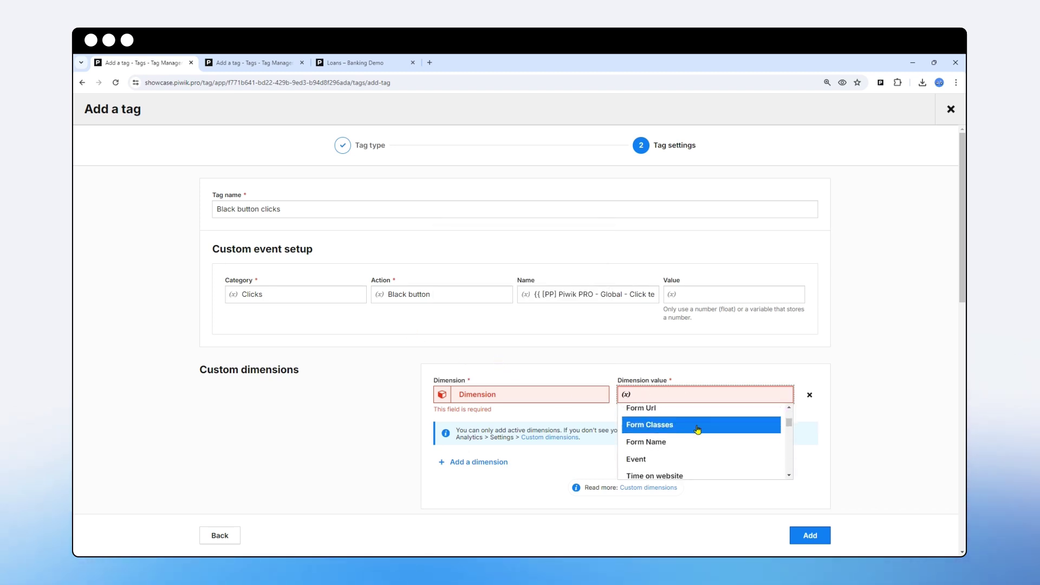
{"action": "scroll", "coordinate": [698, 428], "scroll_direction": "up", "scroll_amount": 3}
{"action": "left_click", "coordinate": [810, 395]}
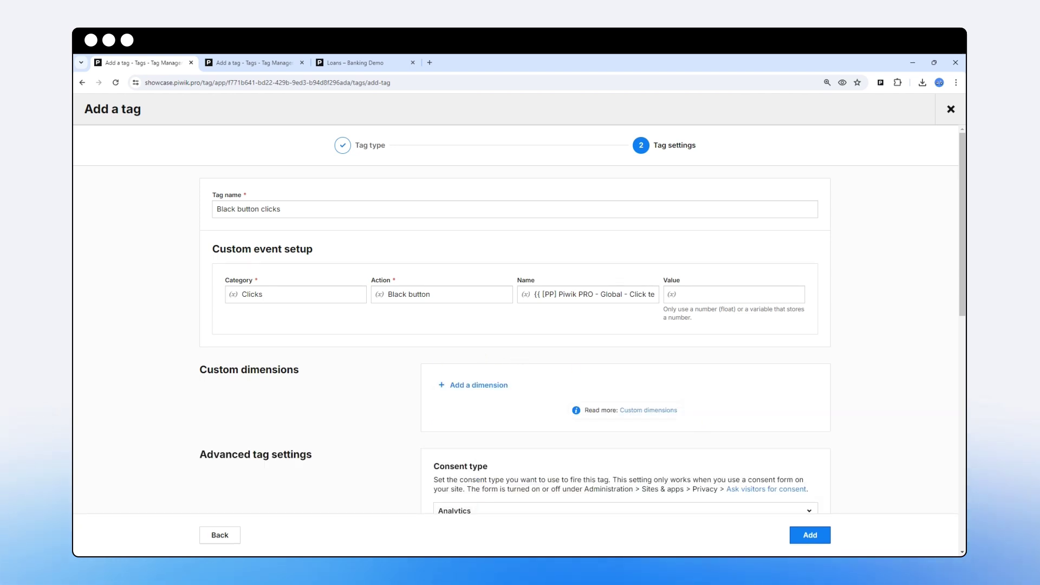
Add the "Black button clicks" tag and, in the other open page, the "Gray button clicks" tag.
{"action": "left_click", "coordinate": [808, 536]}
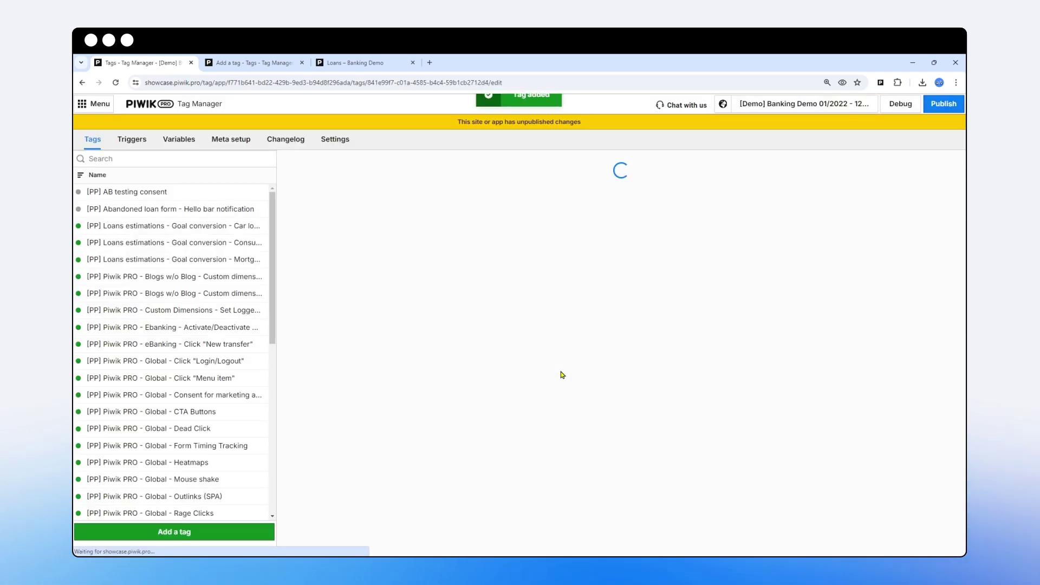
{"action": "left_click", "coordinate": [249, 64]}
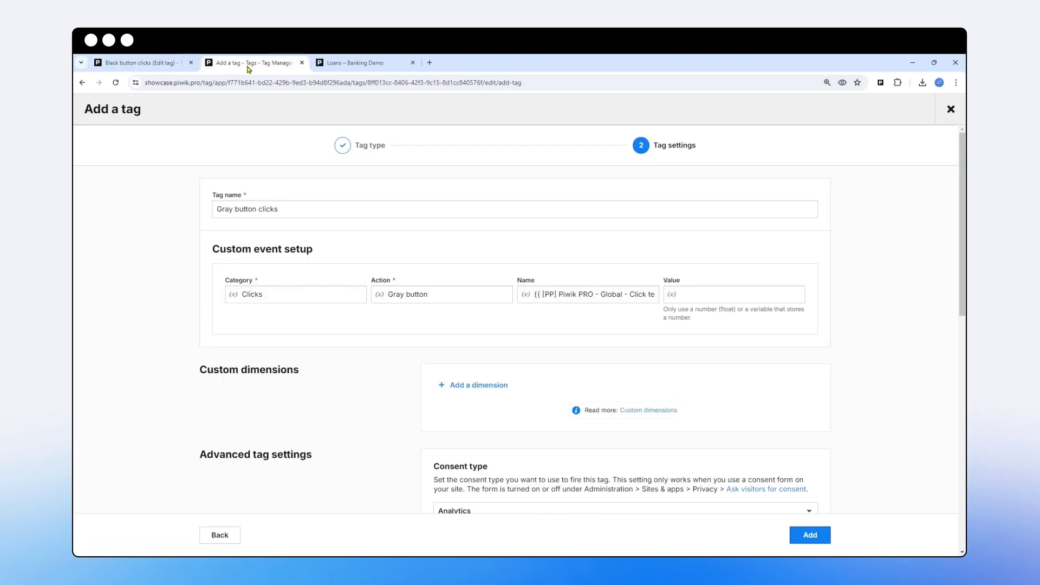
{"action": "left_click", "coordinate": [810, 529]}
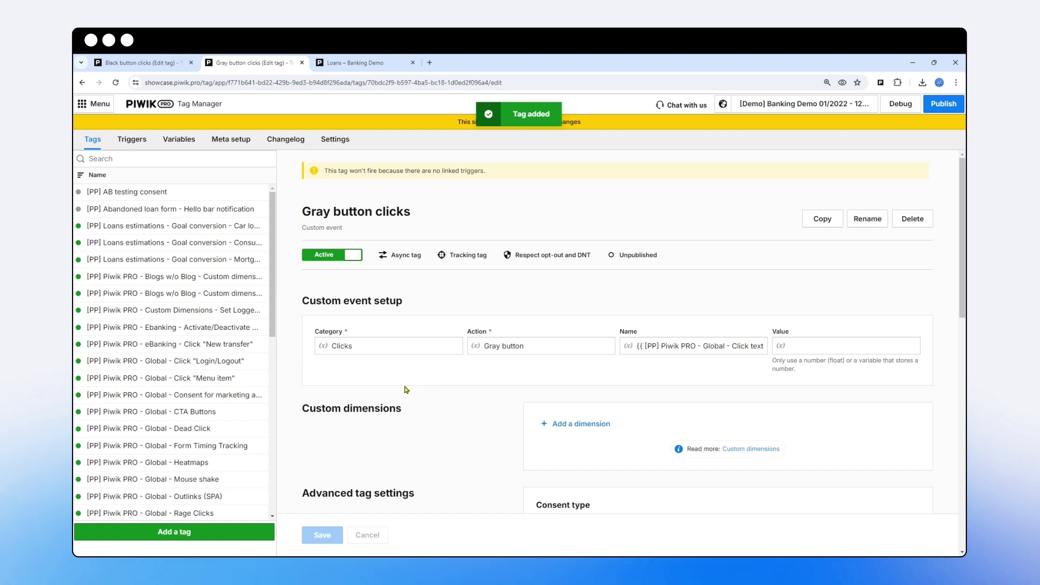
Return to the "Black button clicks" tag and review the existing triggers available for it without choosing any.
{"action": "key", "text": "ctrl+shift+Tab"}
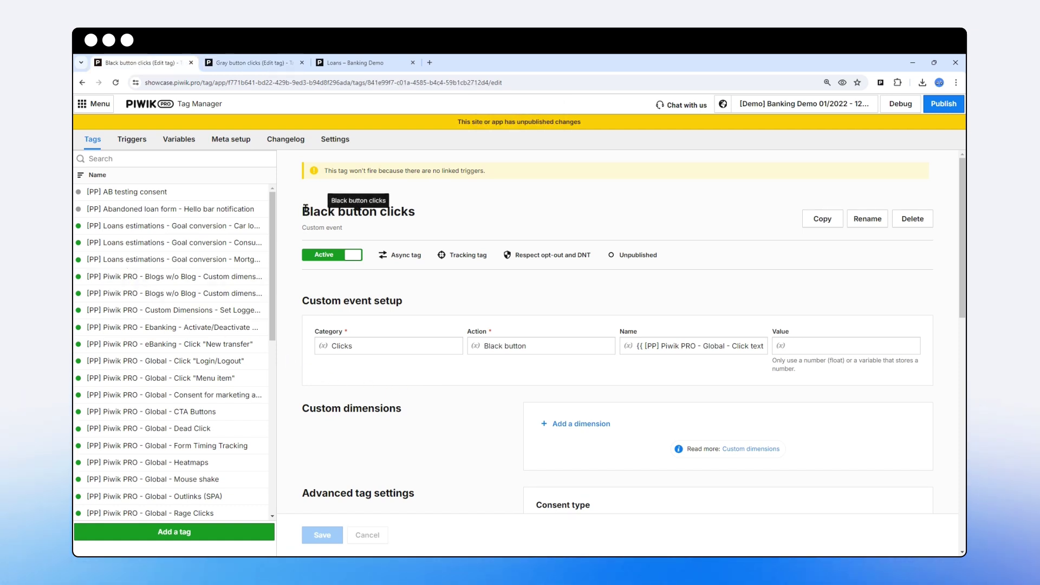
{"action": "left_click_drag", "start_coordinate": [308, 210], "coordinate": [420, 211]}
{"action": "scroll", "coordinate": [387, 381], "scroll_direction": "down", "scroll_amount": 5}
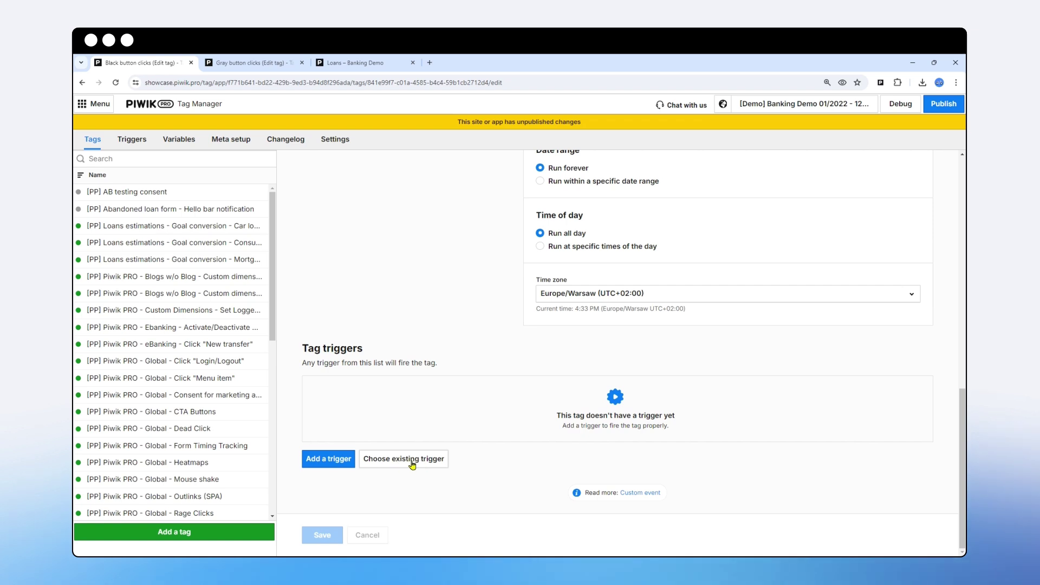
{"action": "left_click", "coordinate": [420, 462]}
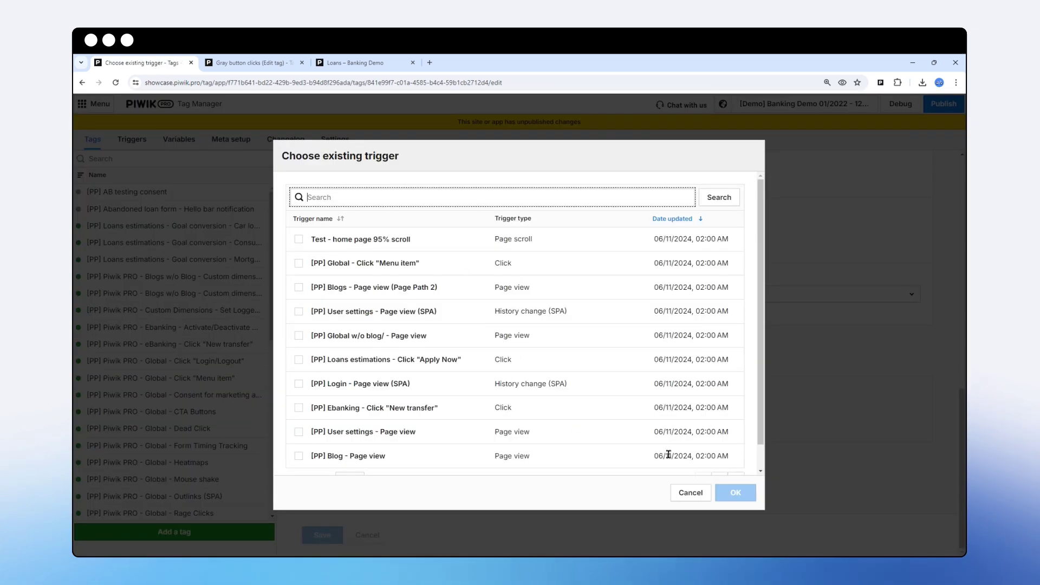
{"action": "left_click", "coordinate": [691, 492]}
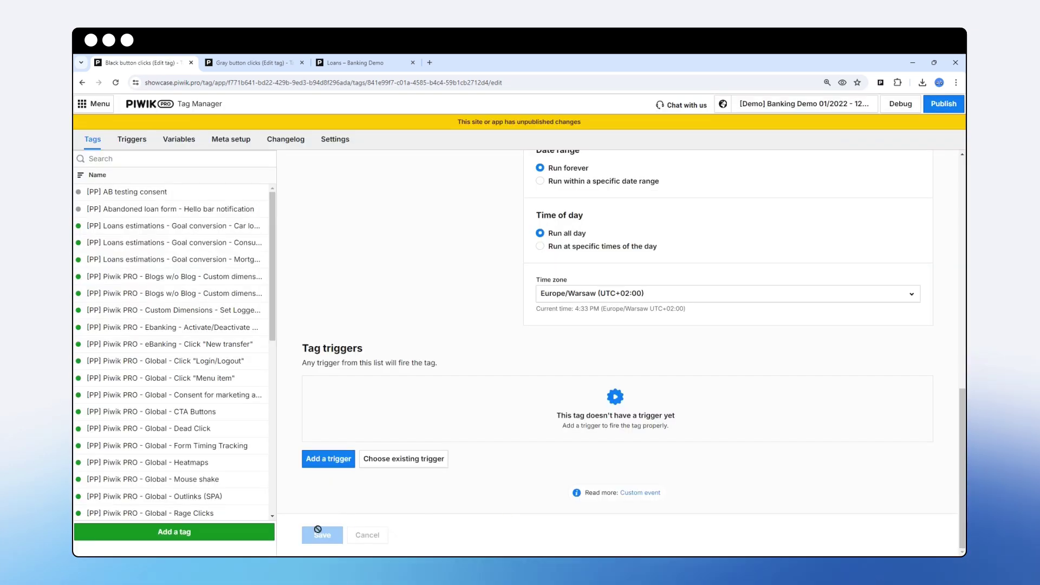
Start a new Click trigger for the "Black button clicks" tag and name the trigger "Black button clicks".
{"action": "left_click", "coordinate": [328, 459]}
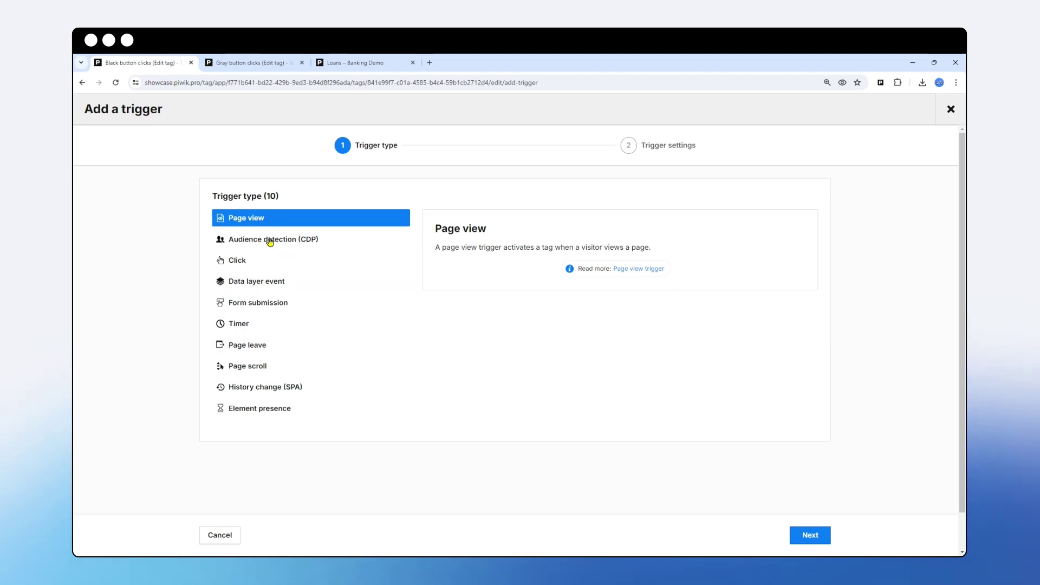
{"action": "left_click", "coordinate": [243, 263]}
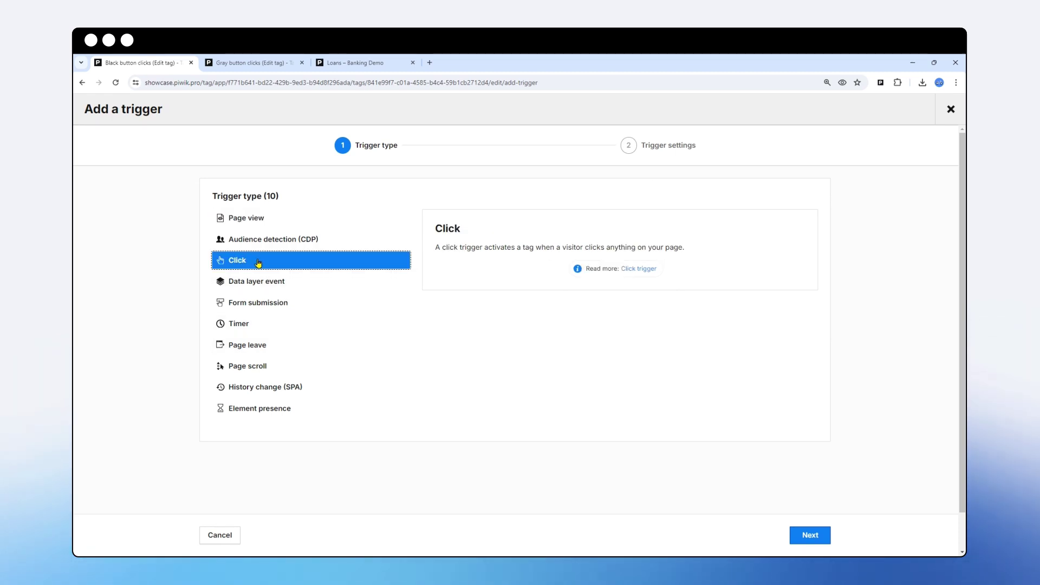
{"action": "left_click", "coordinate": [810, 535]}
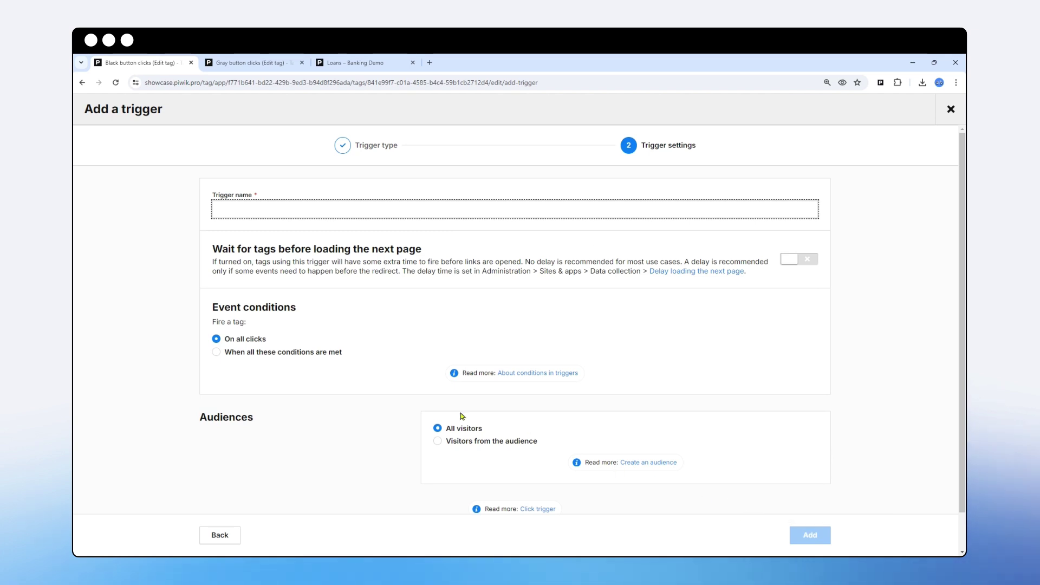
{"action": "type", "text": "Black button clic"}
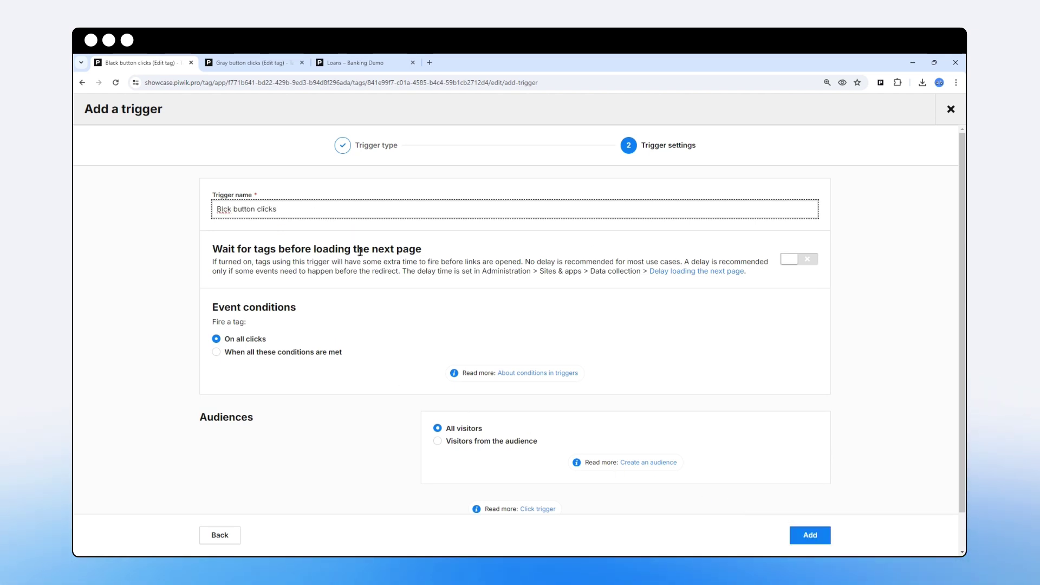
{"action": "type", "text": "ks"}
{"action": "left_click", "coordinate": [222, 209]}
{"action": "type", "text": "a"}
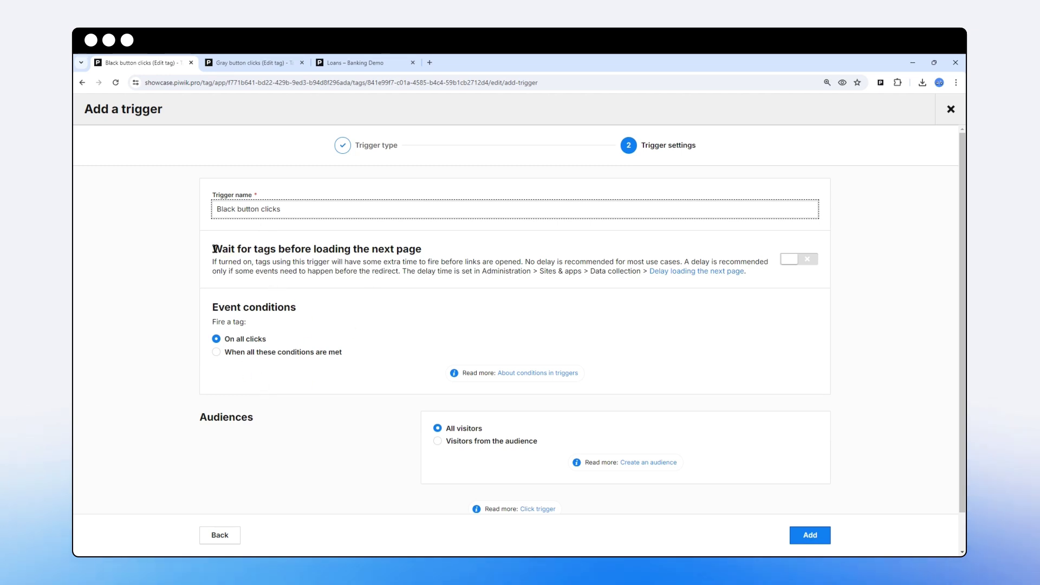
{"action": "left_click_drag", "start_coordinate": [214, 248], "coordinate": [420, 247]}
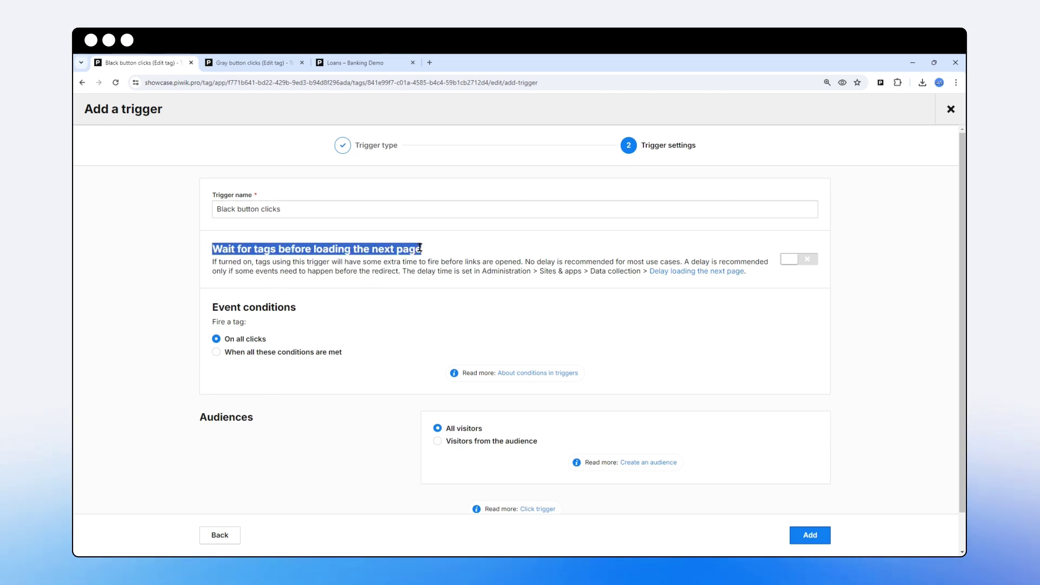
{"action": "left_click", "coordinate": [419, 327]}
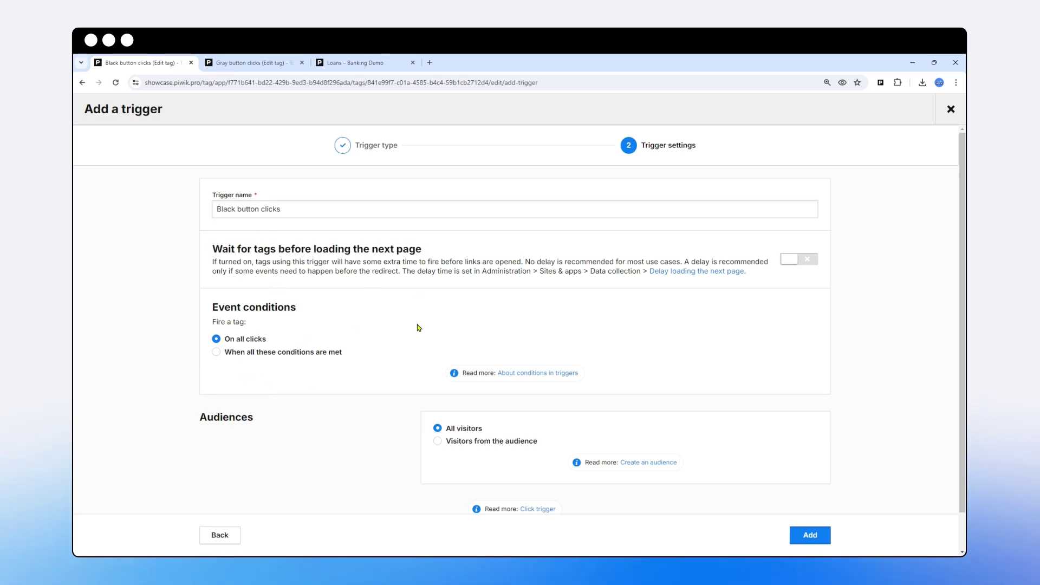
Set the trigger to fire when all these conditions are met and review the variables available for the condition.
{"action": "left_click", "coordinate": [216, 354]}
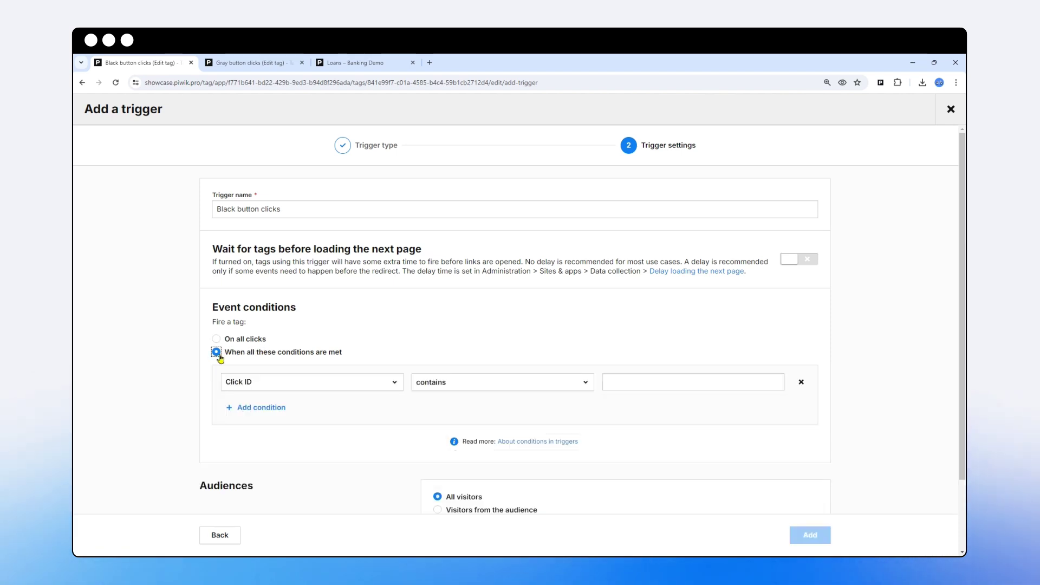
{"action": "left_click", "coordinate": [325, 388]}
{"action": "scroll", "coordinate": [310, 452], "scroll_direction": "down", "scroll_amount": 3}
{"action": "scroll", "coordinate": [310, 453], "scroll_direction": "up", "scroll_amount": 3}
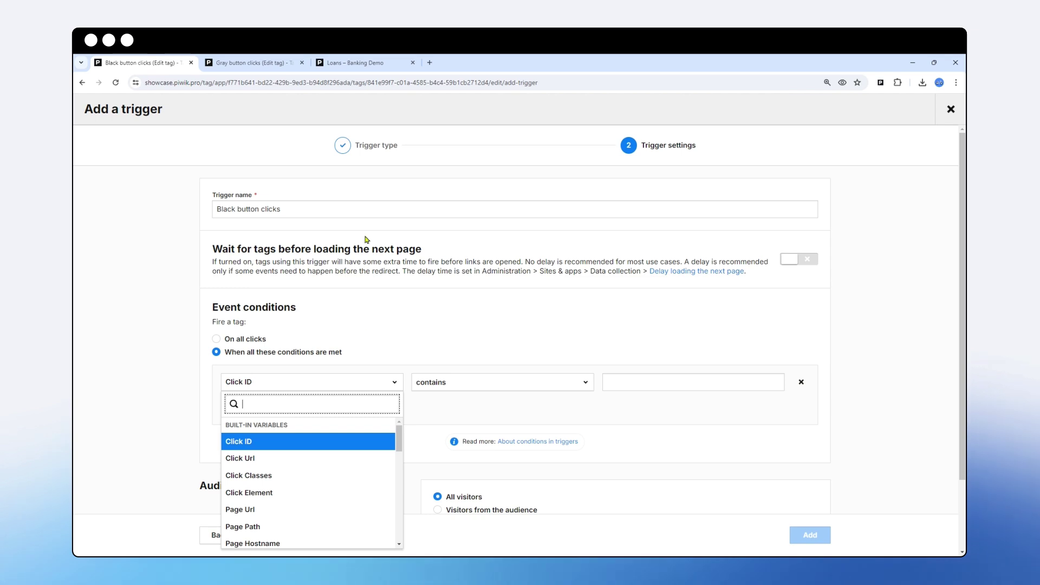
On the Loans demo page, inspect the black "Get your estimate here!" button's HTML code.
{"action": "left_click", "coordinate": [336, 64]}
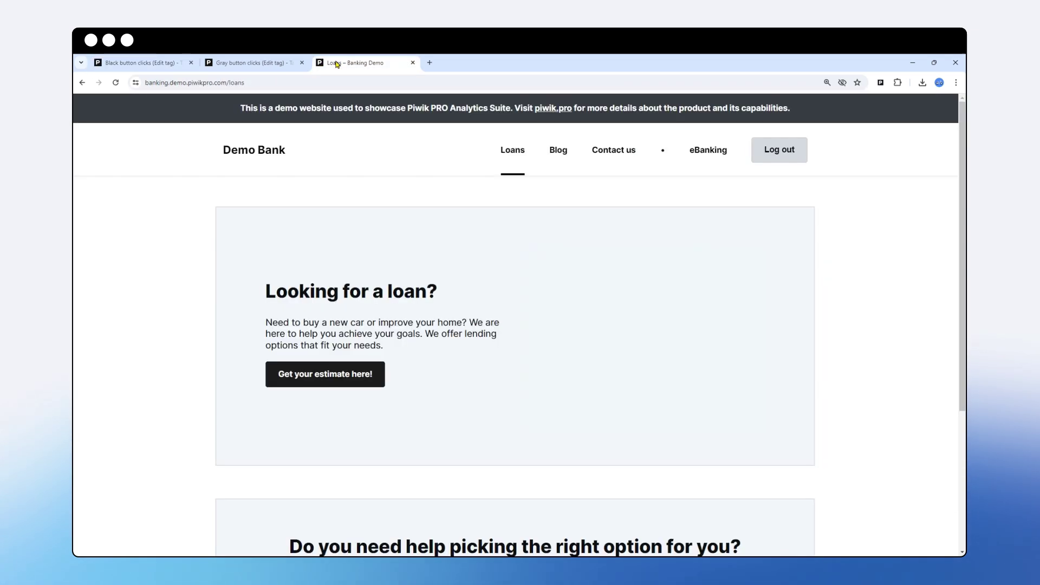
{"action": "right_click", "coordinate": [315, 373]}
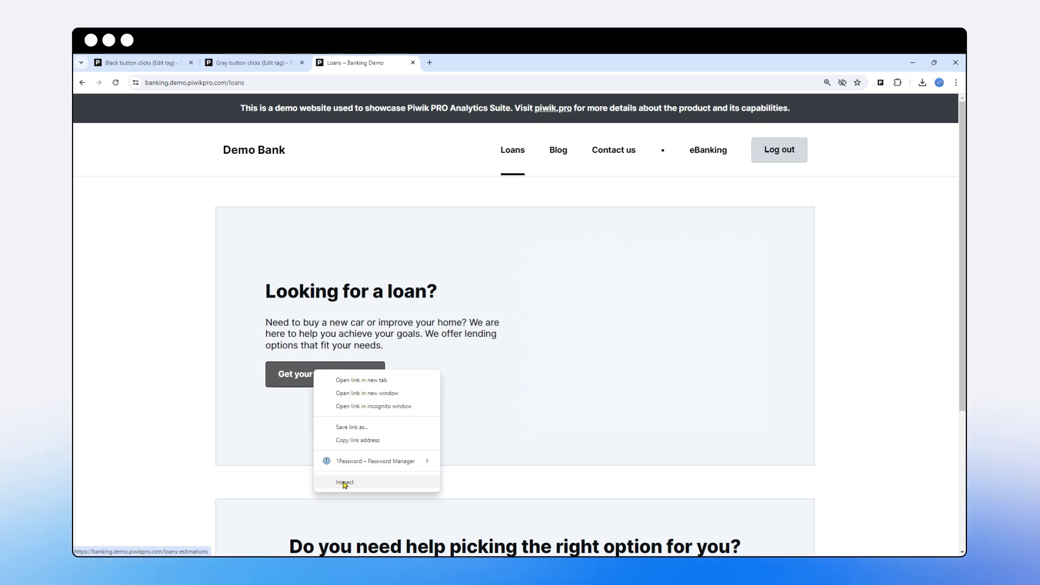
{"action": "left_click", "coordinate": [345, 482]}
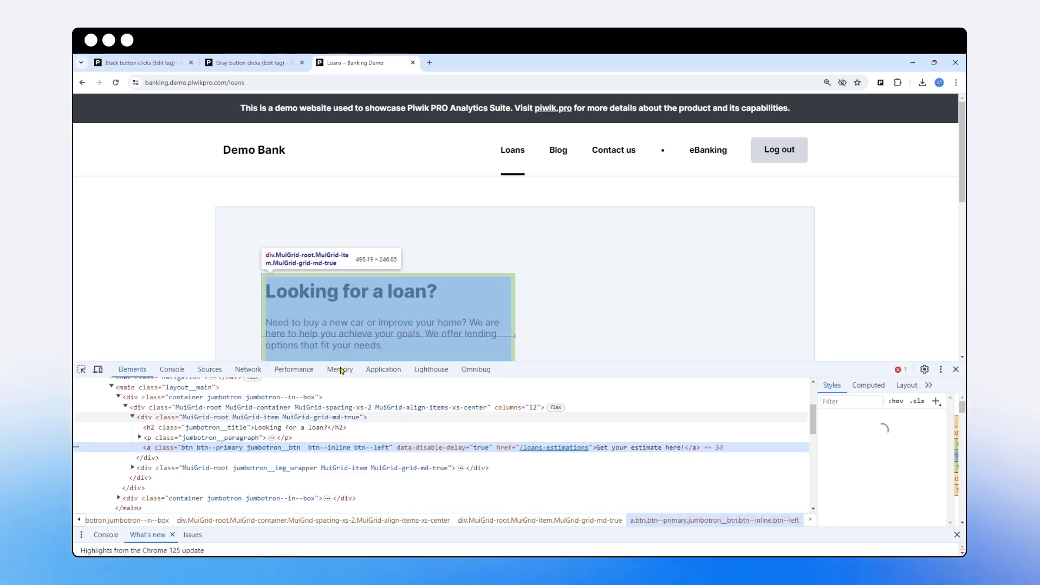
{"action": "scroll", "coordinate": [290, 325], "scroll_direction": "down", "scroll_amount": 3}
{"action": "scroll", "coordinate": [290, 296], "scroll_direction": "up", "scroll_amount": 2}
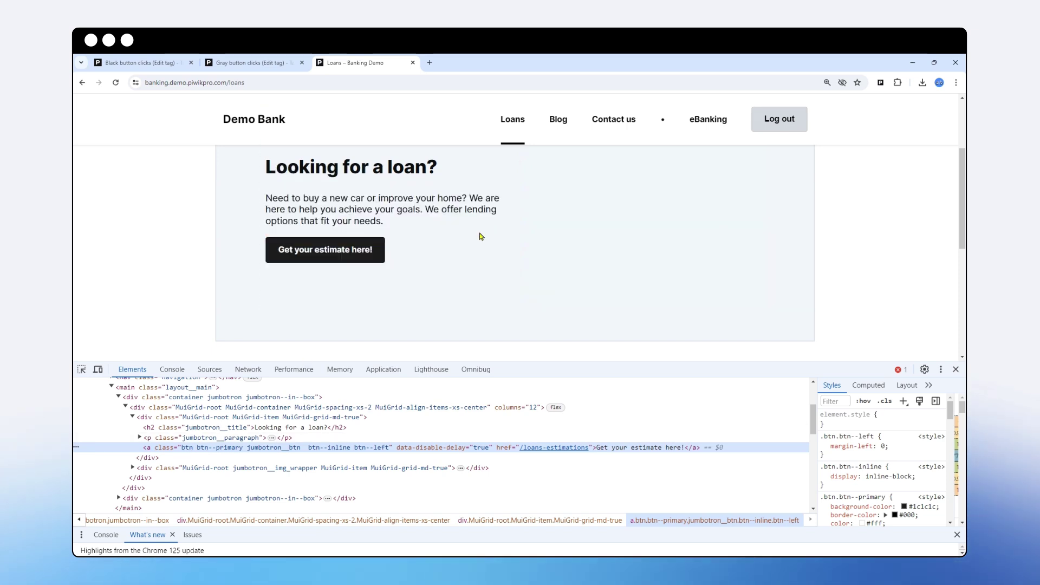
{"action": "scroll", "coordinate": [217, 433], "scroll_direction": "up", "scroll_amount": 1}
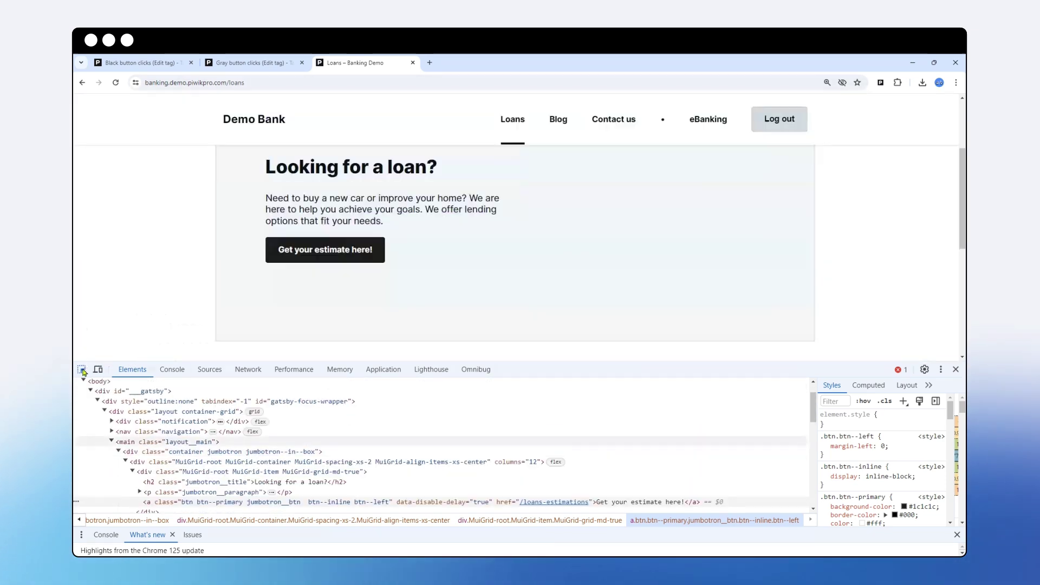
Inspect the gray "Log out" button and the black "Get in touch!" button to examine their classes.
{"action": "left_click", "coordinate": [83, 372]}
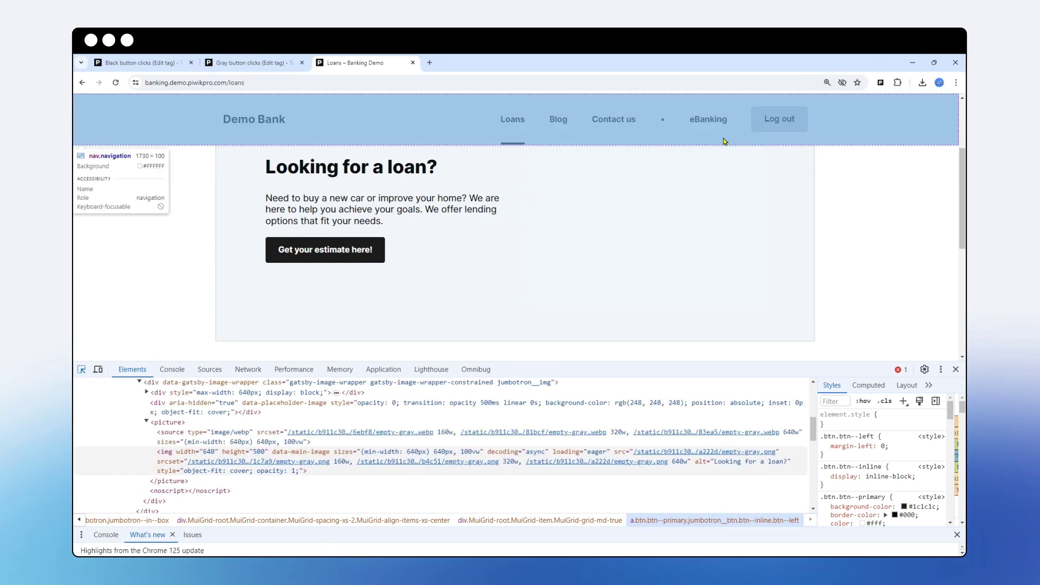
{"action": "left_click", "coordinate": [777, 123]}
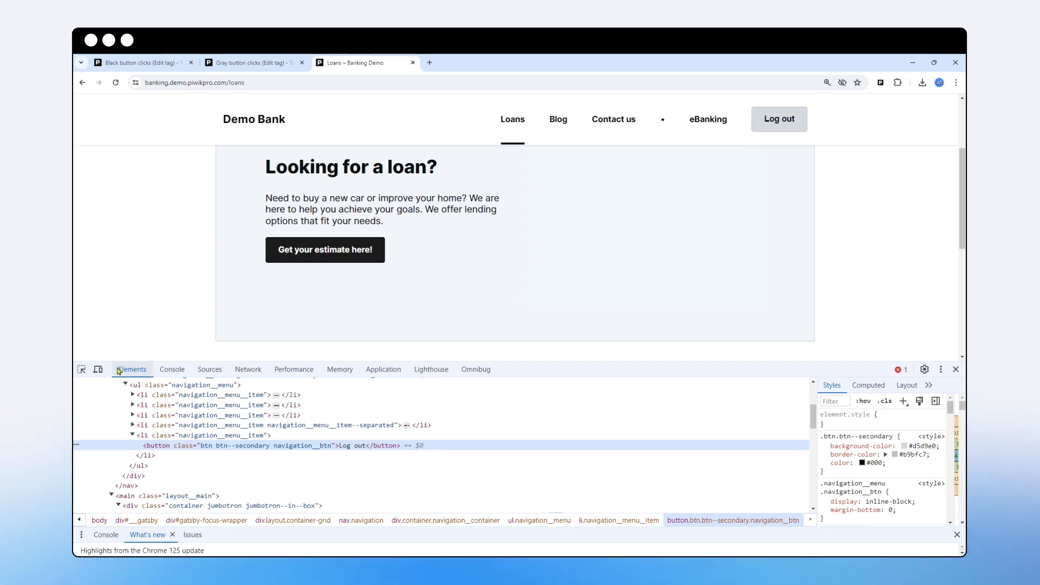
{"action": "left_click", "coordinate": [81, 369]}
{"action": "scroll", "coordinate": [452, 315], "scroll_direction": "down", "scroll_amount": 1}
{"action": "scroll", "coordinate": [452, 314], "scroll_direction": "down", "scroll_amount": 1}
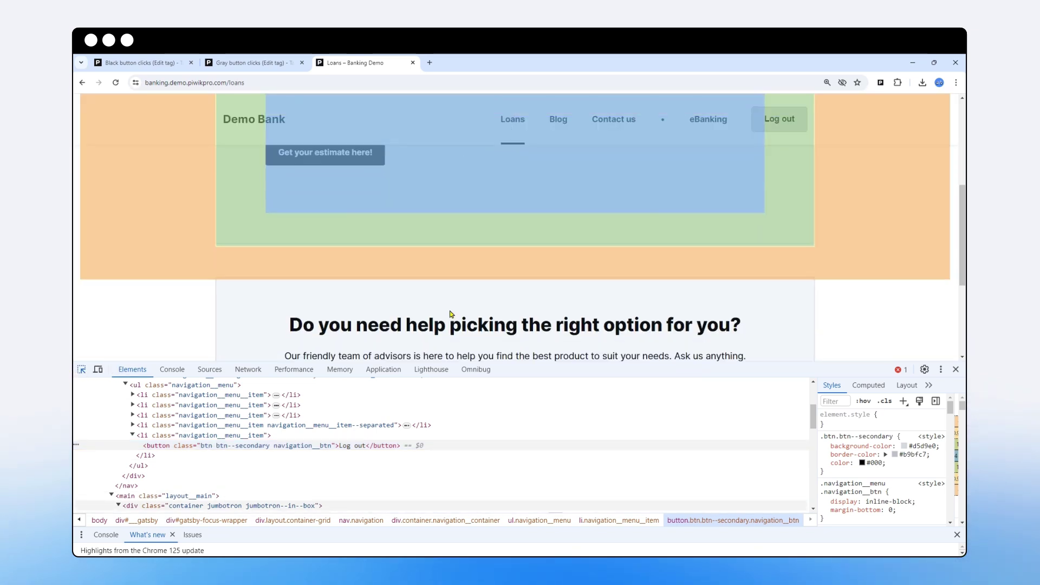
{"action": "left_click", "coordinate": [511, 327]}
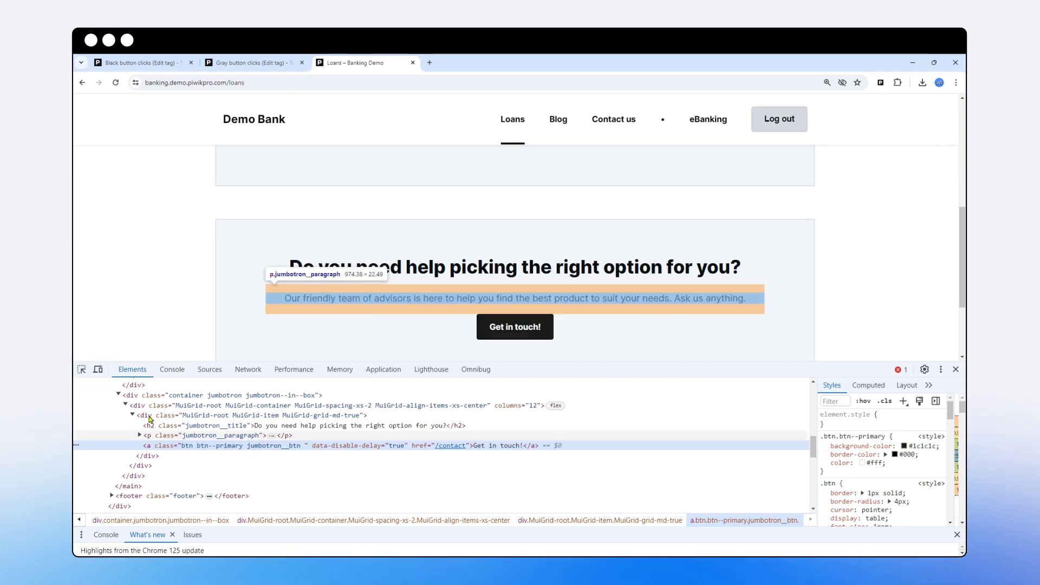
Compare the classes of the "Get your estimate here!" and "Log out" buttons by inspecting each one again.
{"action": "key", "text": "ctrl+shift+c"}
{"action": "scroll", "coordinate": [260, 271], "scroll_direction": "up", "scroll_amount": 2}
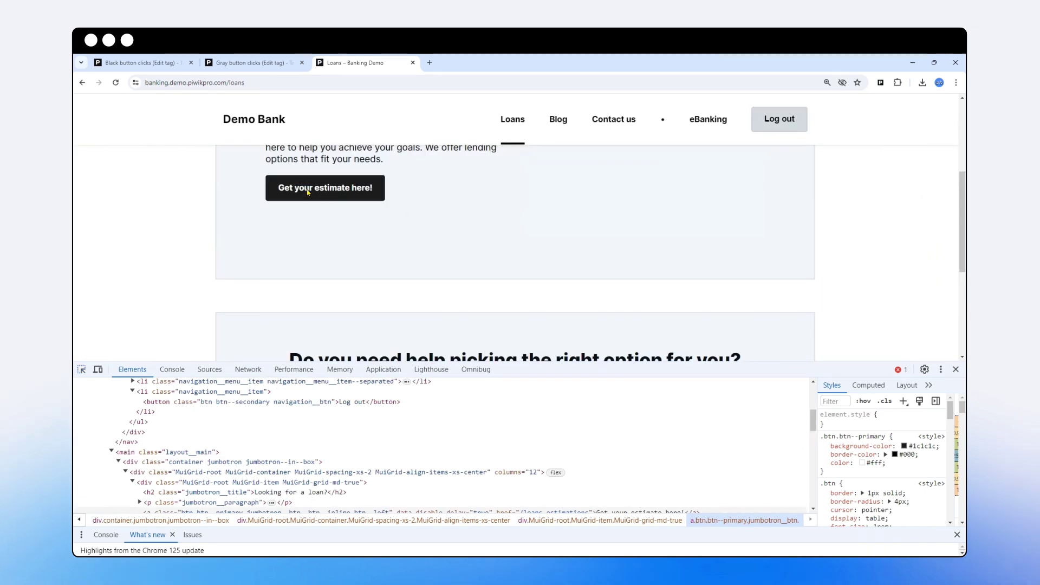
{"action": "left_click", "coordinate": [324, 188]}
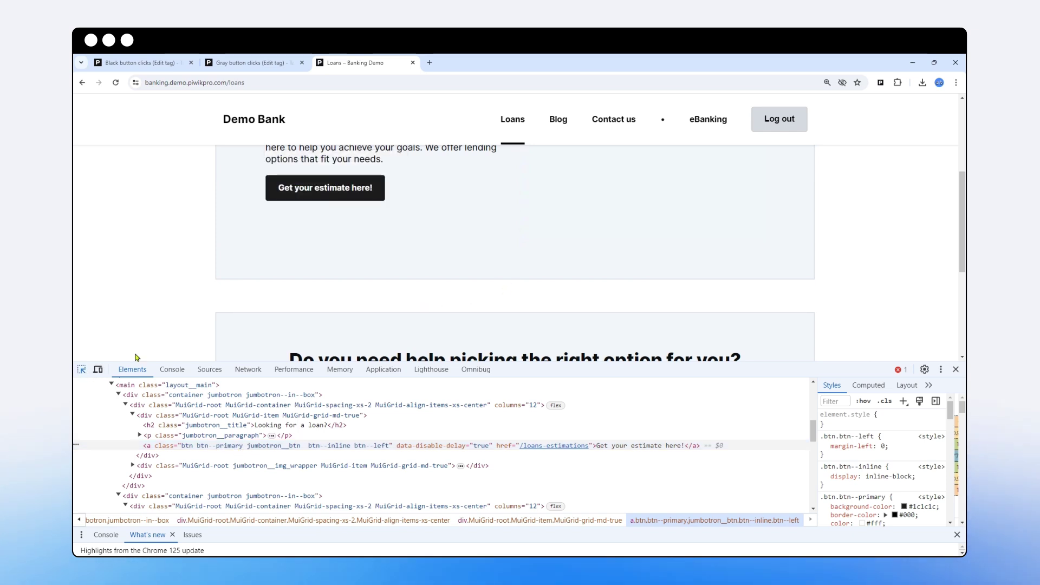
{"action": "left_click", "coordinate": [81, 369]}
{"action": "left_click", "coordinate": [769, 121]}
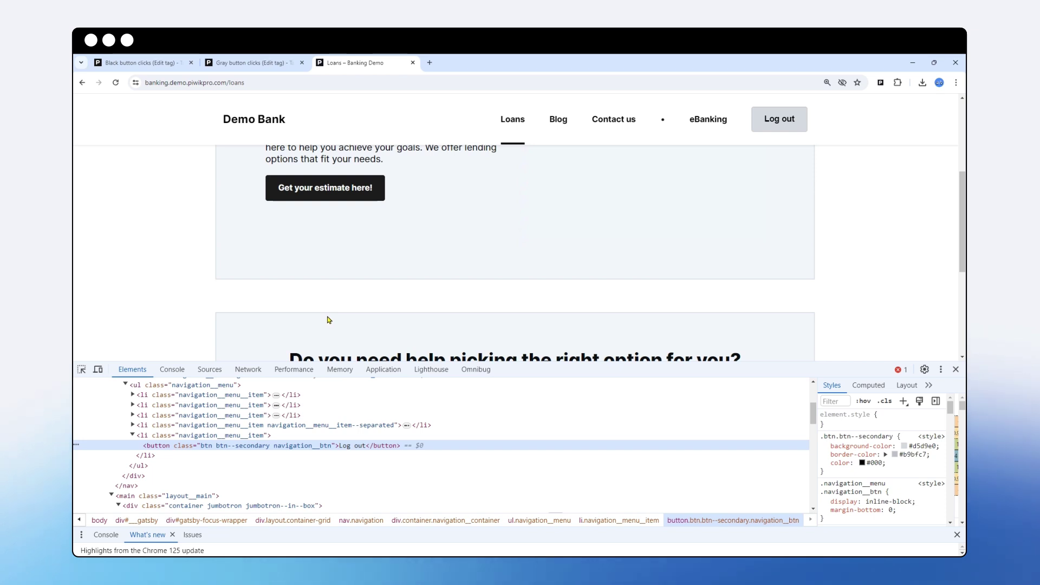
Inspect the "Get your estimate here!" button and copy "btn btn--primary" from its class attribute.
{"action": "left_click", "coordinate": [81, 369]}
{"action": "left_click", "coordinate": [318, 197]}
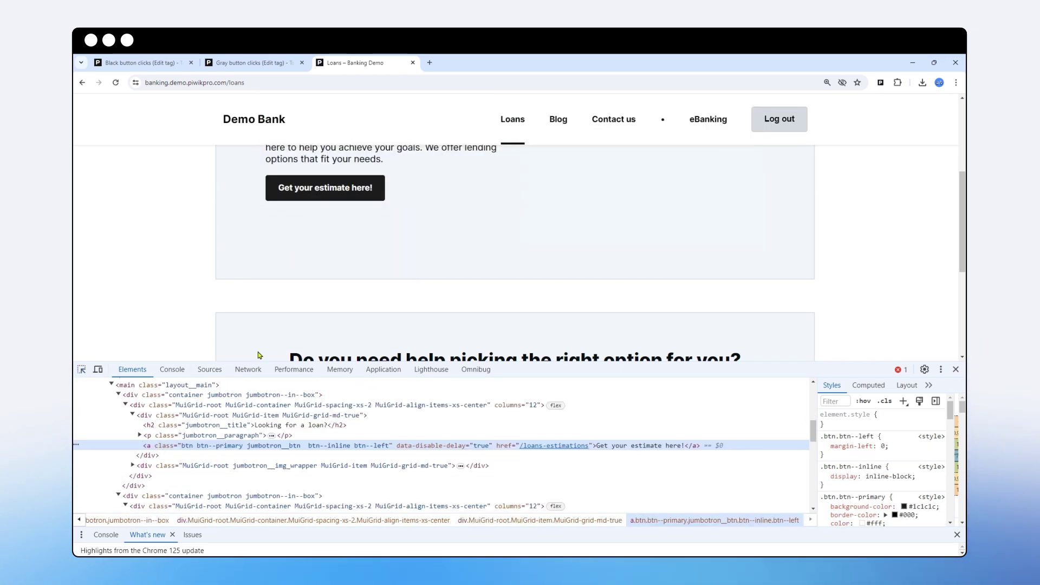
{"action": "double_click", "coordinate": [186, 446]}
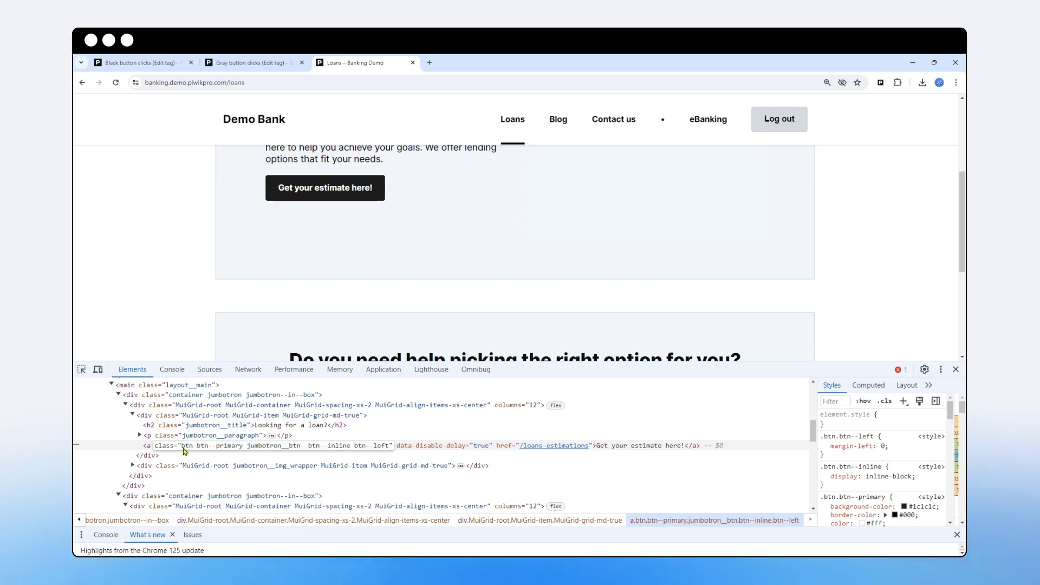
{"action": "left_click_drag", "start_coordinate": [182, 446], "coordinate": [234, 447]}
{"action": "right_click", "coordinate": [234, 448]}
{"action": "left_click", "coordinate": [248, 342]}
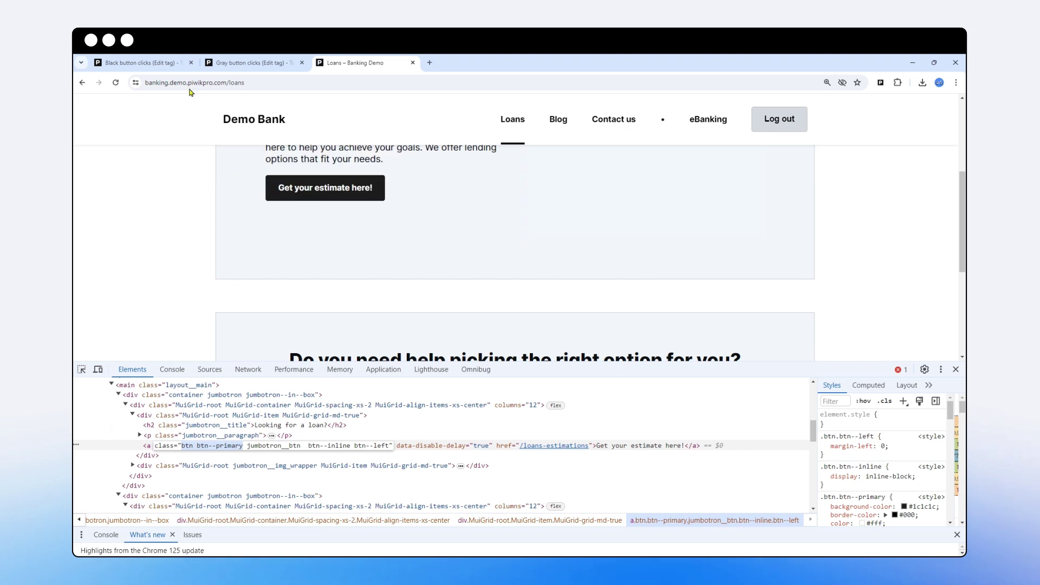
In the "Black button clicks" trigger, set the condition to Click Classes contains "btn btn--primary".
{"action": "left_click", "coordinate": [135, 62]}
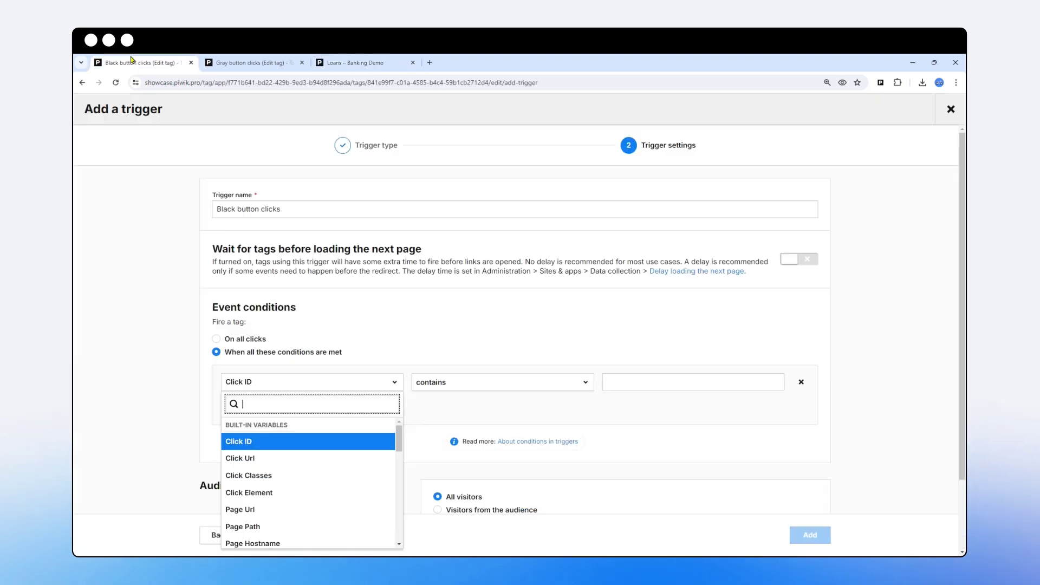
{"action": "left_click", "coordinate": [266, 476]}
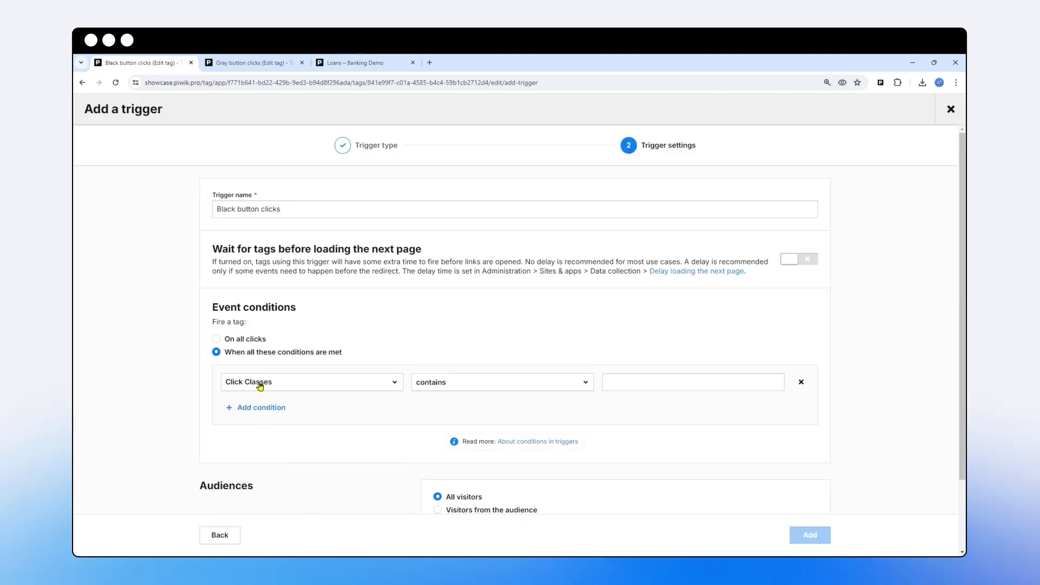
{"action": "right_click", "coordinate": [624, 382]}
{"action": "left_click", "coordinate": [666, 270]}
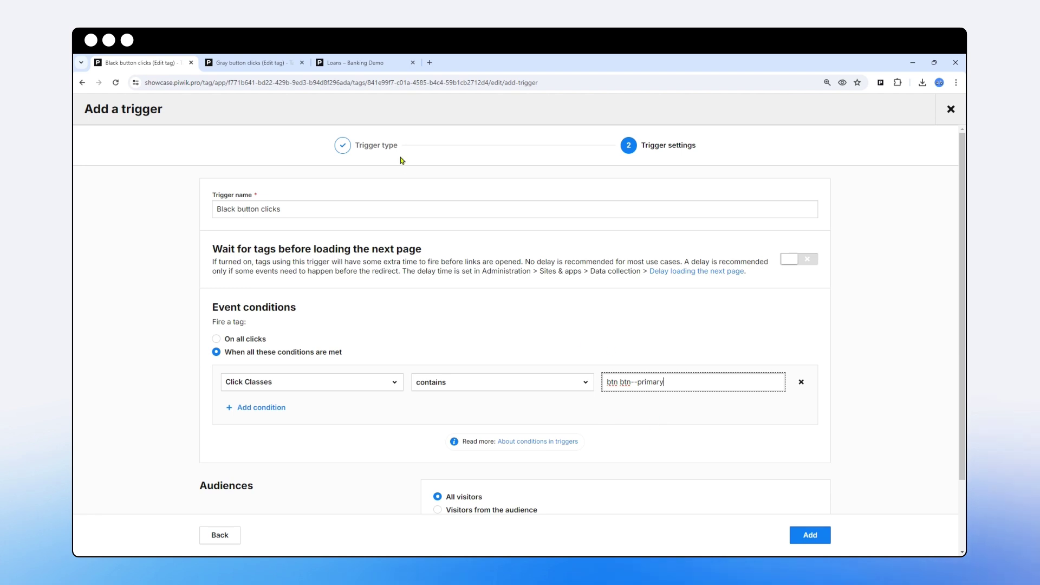
Go back to the Loans page to review the black buttons and close the developer tools.
{"action": "left_click", "coordinate": [354, 63]}
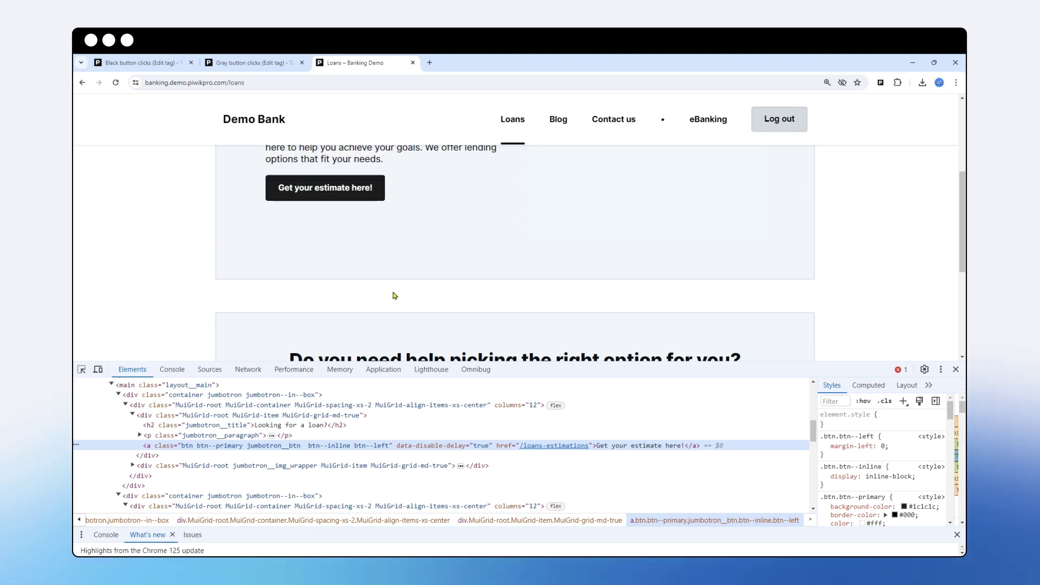
{"action": "scroll", "coordinate": [427, 303], "scroll_direction": "up", "scroll_amount": 1}
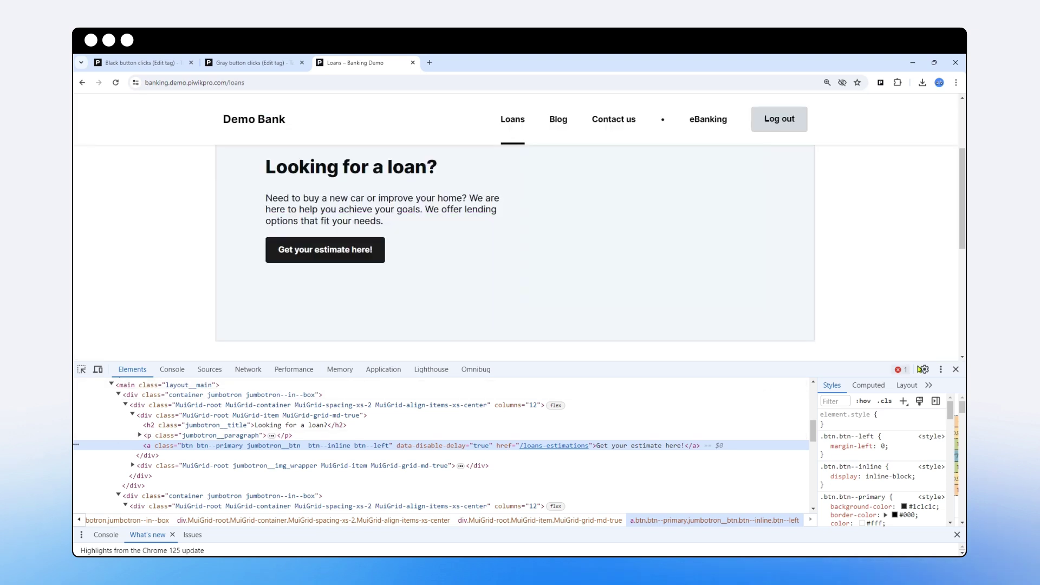
{"action": "left_click", "coordinate": [956, 370]}
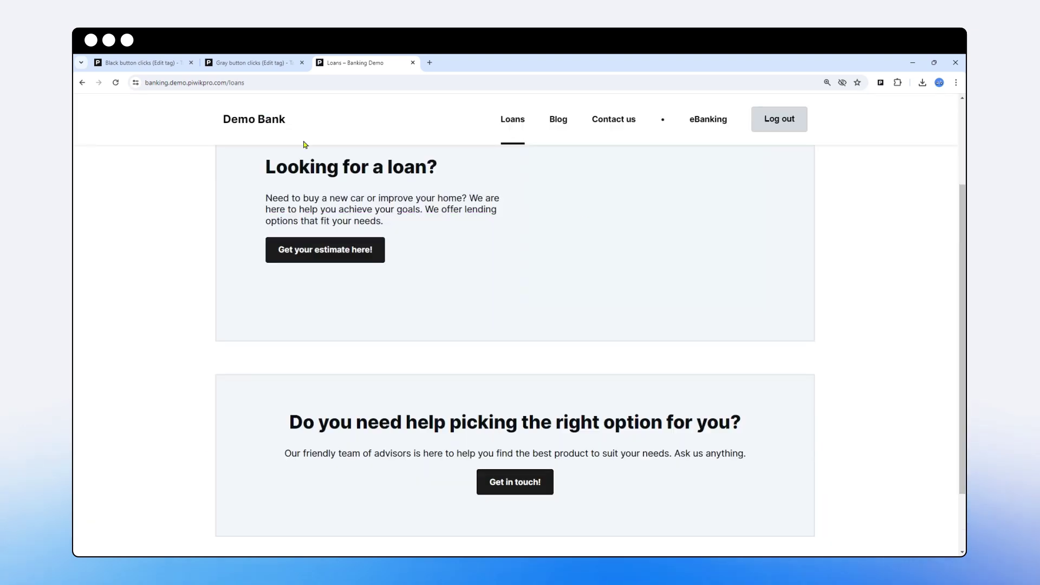
Add the "Black button clicks" trigger to its tag and save the tag.
{"action": "left_click", "coordinate": [144, 63]}
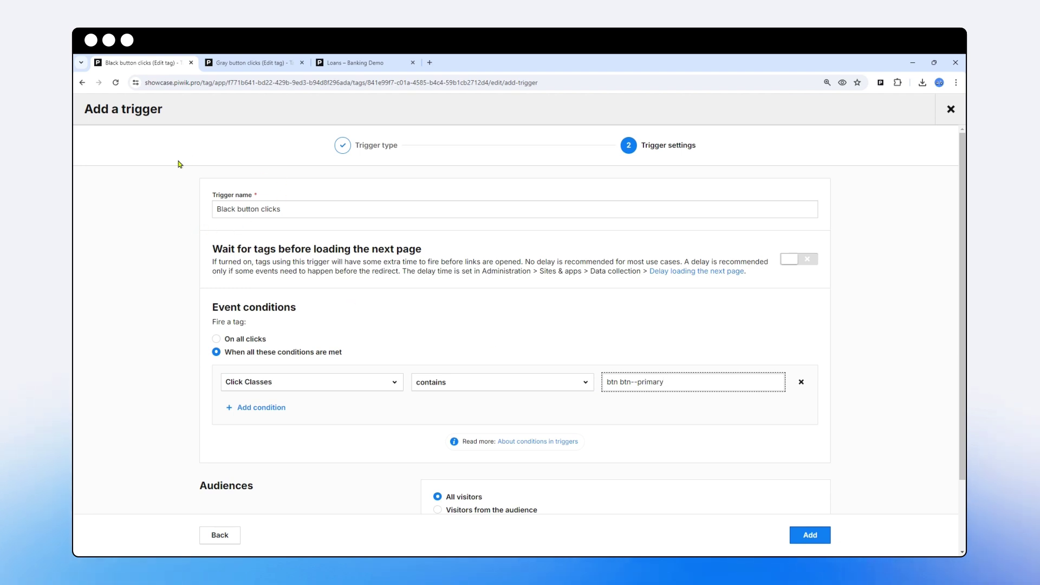
{"action": "left_click", "coordinate": [812, 529]}
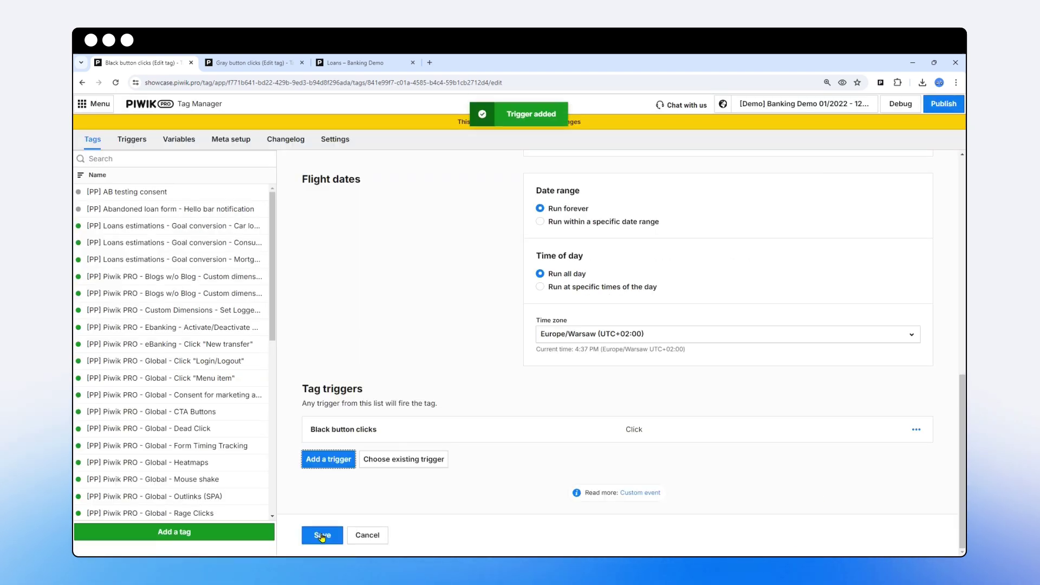
{"action": "left_click", "coordinate": [321, 534]}
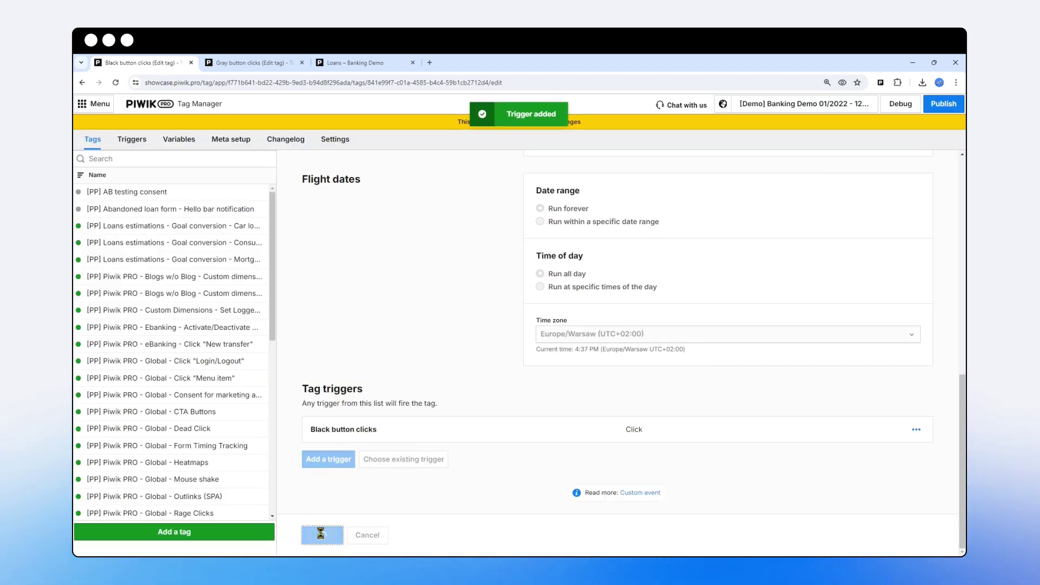
Start a new Click trigger for the "Gray button clicks" tag and name the trigger "Gray button clicks".
{"action": "left_click", "coordinate": [247, 64]}
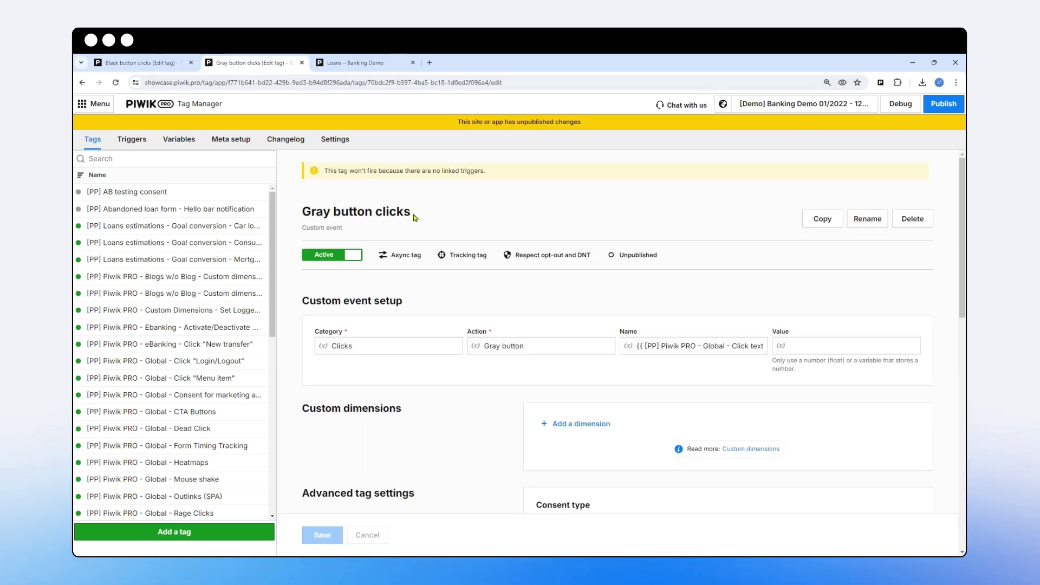
{"action": "scroll", "coordinate": [431, 414], "scroll_direction": "down", "scroll_amount": 2}
{"action": "scroll", "coordinate": [431, 413], "scroll_direction": "down", "scroll_amount": 8}
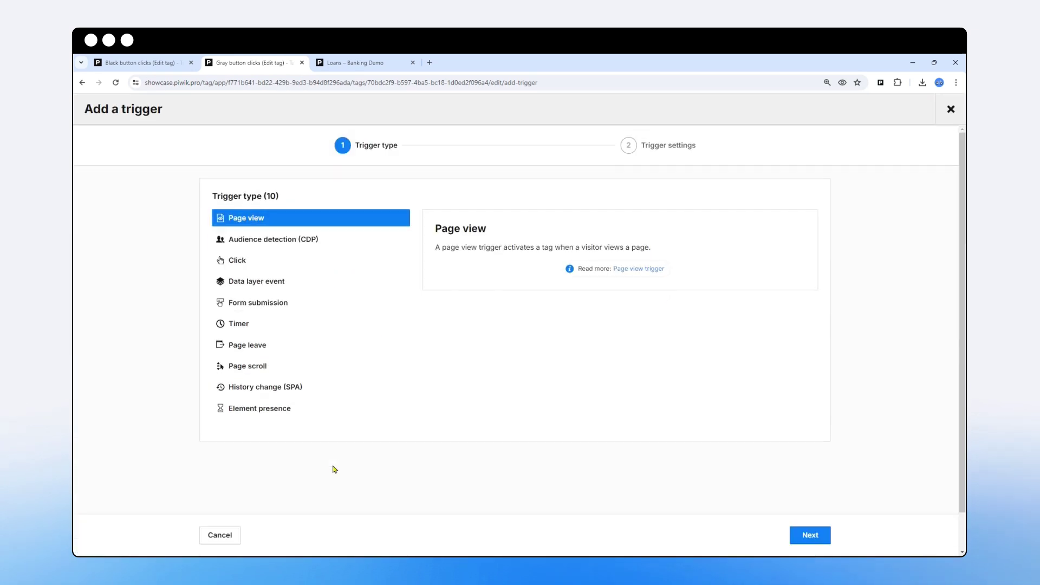
{"action": "left_click", "coordinate": [237, 262]}
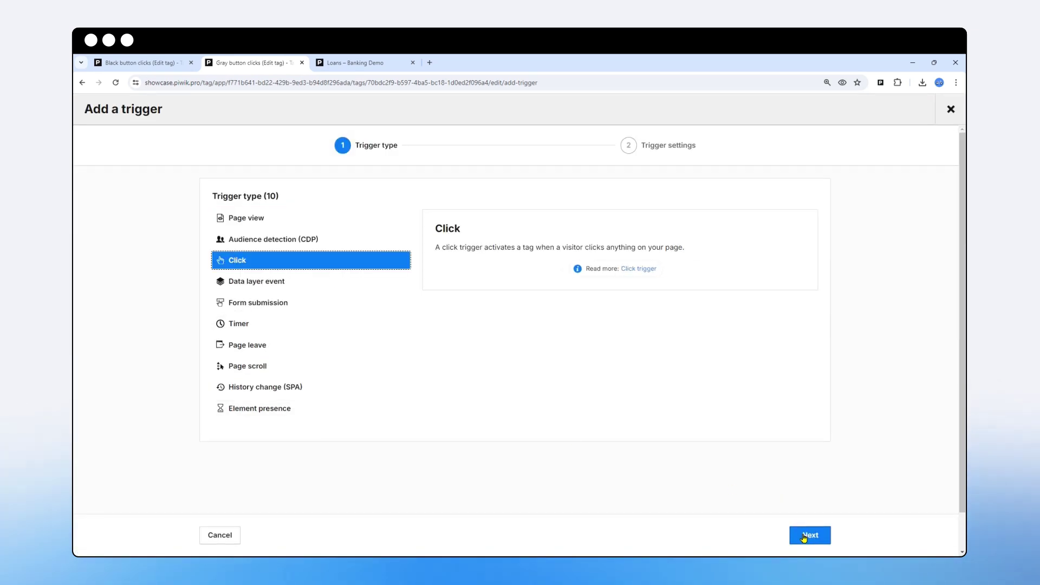
{"action": "left_click", "coordinate": [807, 535]}
{"action": "type", "text": "Gray button clicks"}
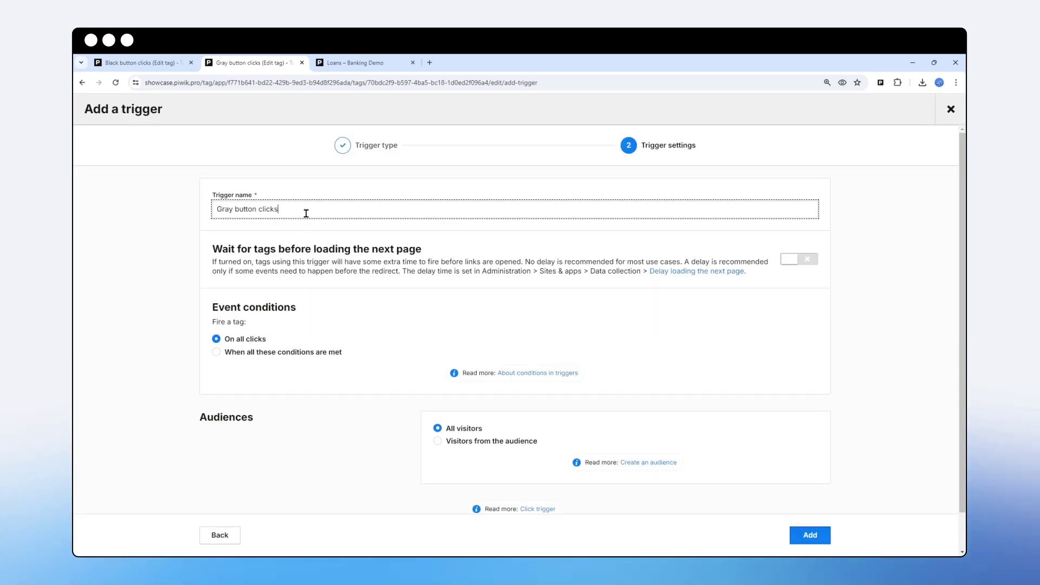
Set the gray button trigger to fire when all conditions are met, using Click Classes as the condition variable.
{"action": "left_click", "coordinate": [216, 353]}
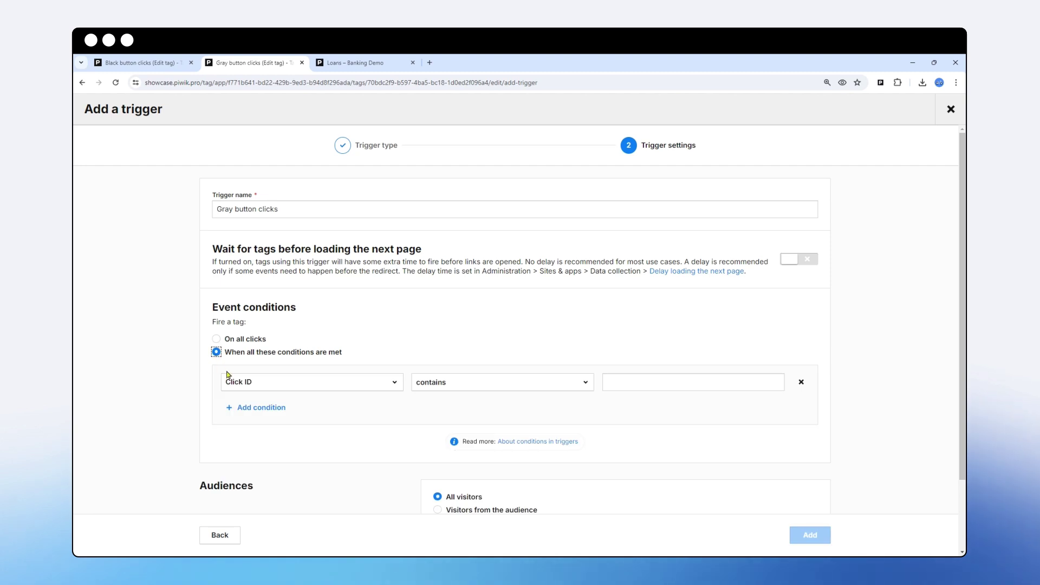
{"action": "left_click", "coordinate": [262, 385]}
{"action": "left_click", "coordinate": [270, 474]}
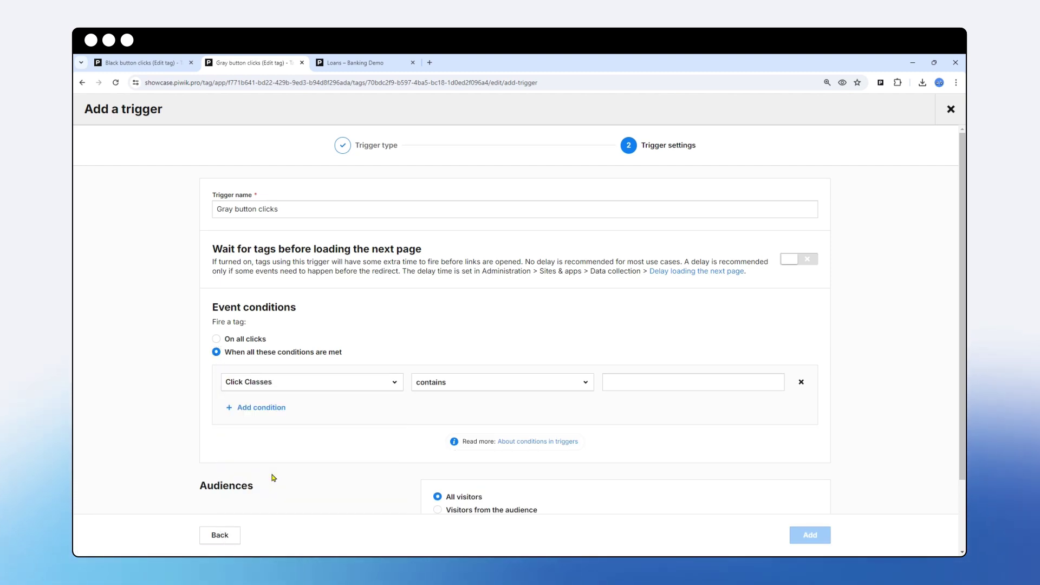
Inspect the gray Log out button on the Loans page and copy its class value "btn btn--secondary".
{"action": "left_click", "coordinate": [367, 63]}
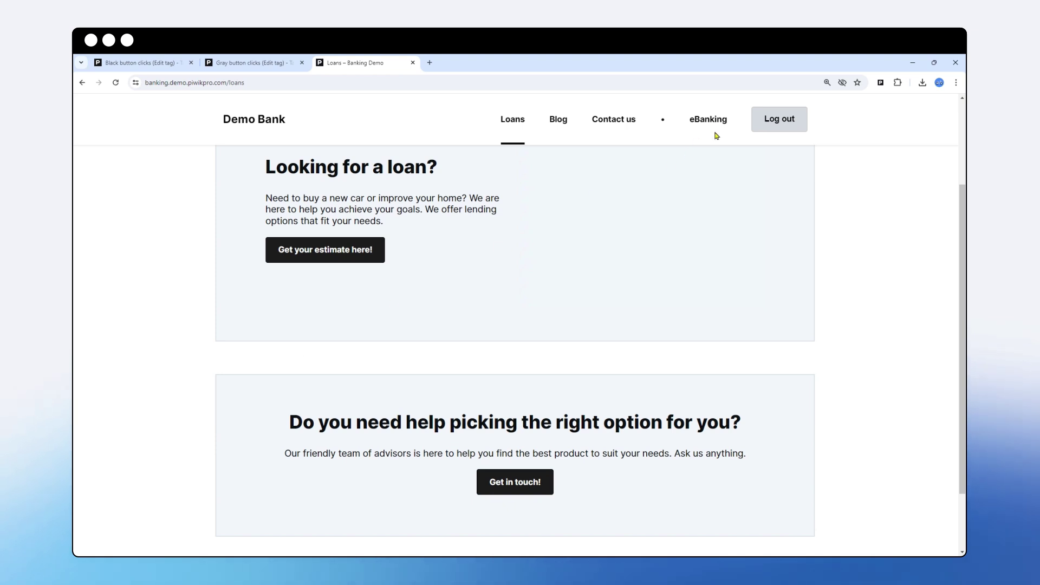
{"action": "right_click", "coordinate": [776, 131]}
{"action": "left_click", "coordinate": [823, 346]}
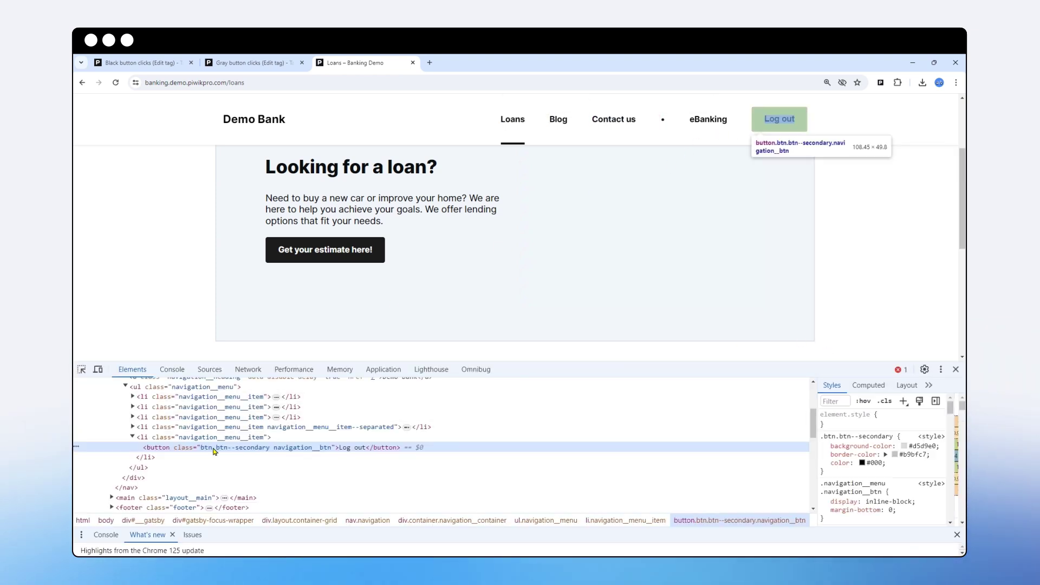
{"action": "double_click", "coordinate": [215, 448]}
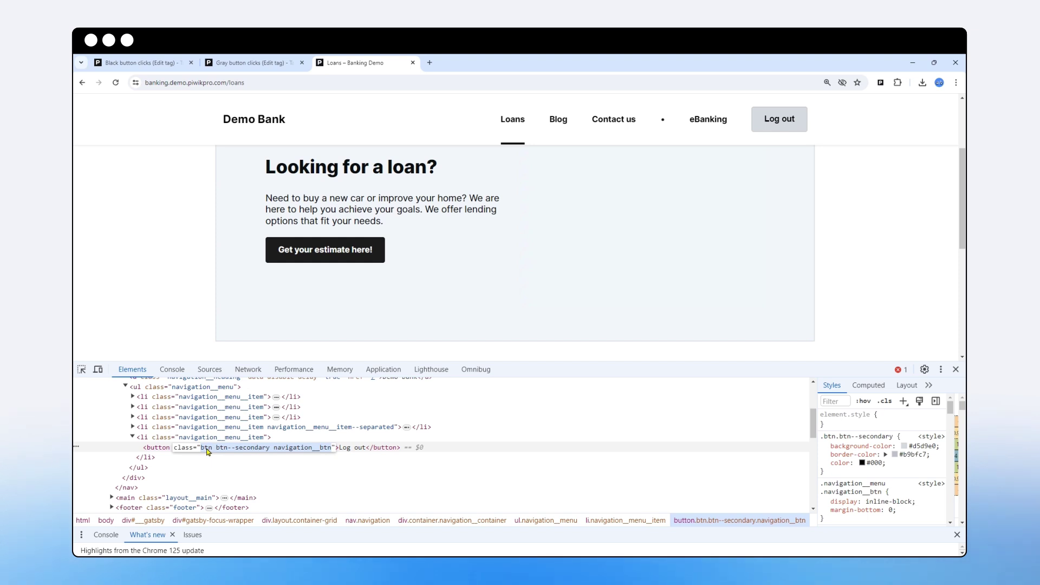
{"action": "left_click_drag", "start_coordinate": [208, 451], "coordinate": [270, 453]}
{"action": "key", "text": "ctrl+c"}
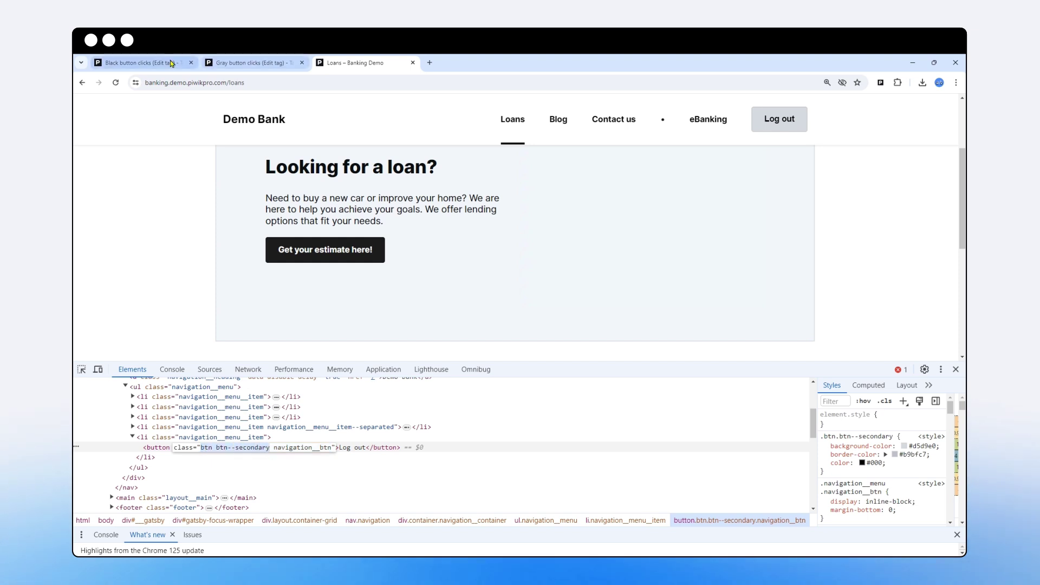
Set the gray button trigger's Click Classes condition to contain "btn btn--secondary", then add the trigger and save the tag.
{"action": "left_click", "coordinate": [250, 63]}
{"action": "key", "text": "ctrl+v"}
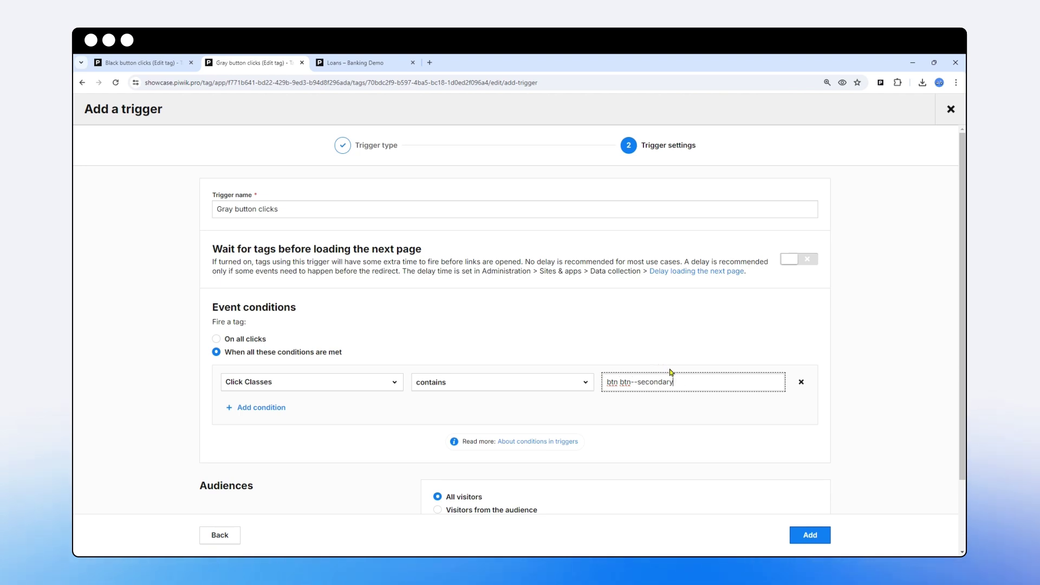
{"action": "left_click", "coordinate": [809, 535]}
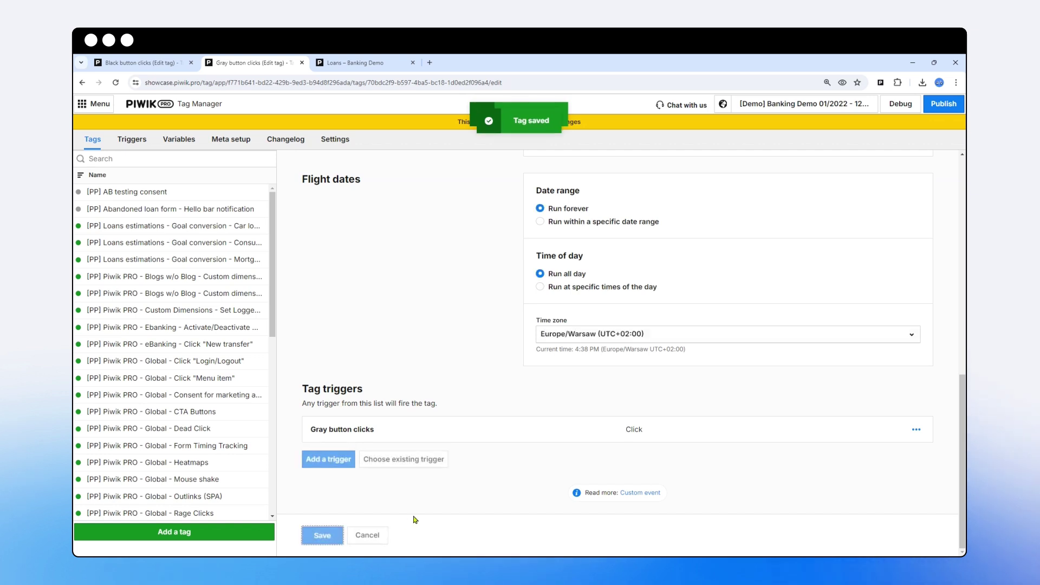
Review the "Black button clicks" tag's settings and start debug mode for the demo bank site.
{"action": "key", "text": "ctrl+1"}
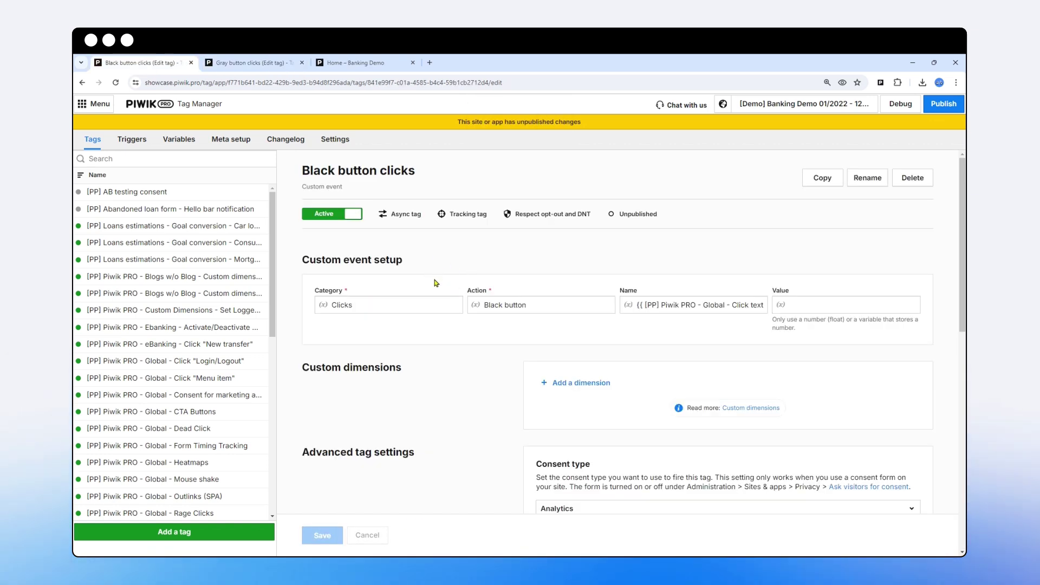
{"action": "scroll", "coordinate": [433, 281], "scroll_direction": "down", "scroll_amount": 5}
{"action": "scroll", "coordinate": [433, 296], "scroll_direction": "down", "scroll_amount": 2}
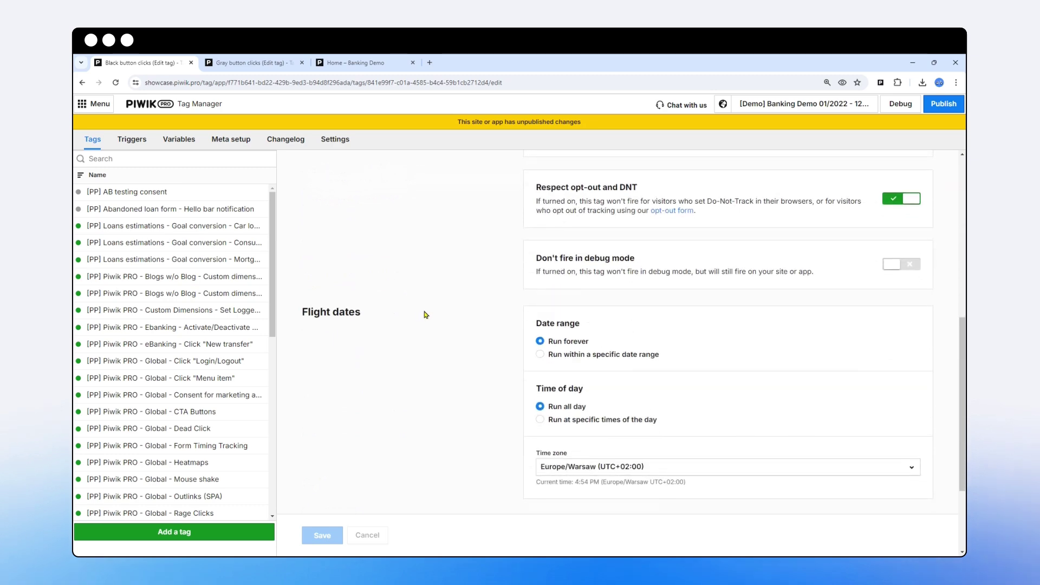
{"action": "scroll", "coordinate": [425, 313], "scroll_direction": "up", "scroll_amount": 8}
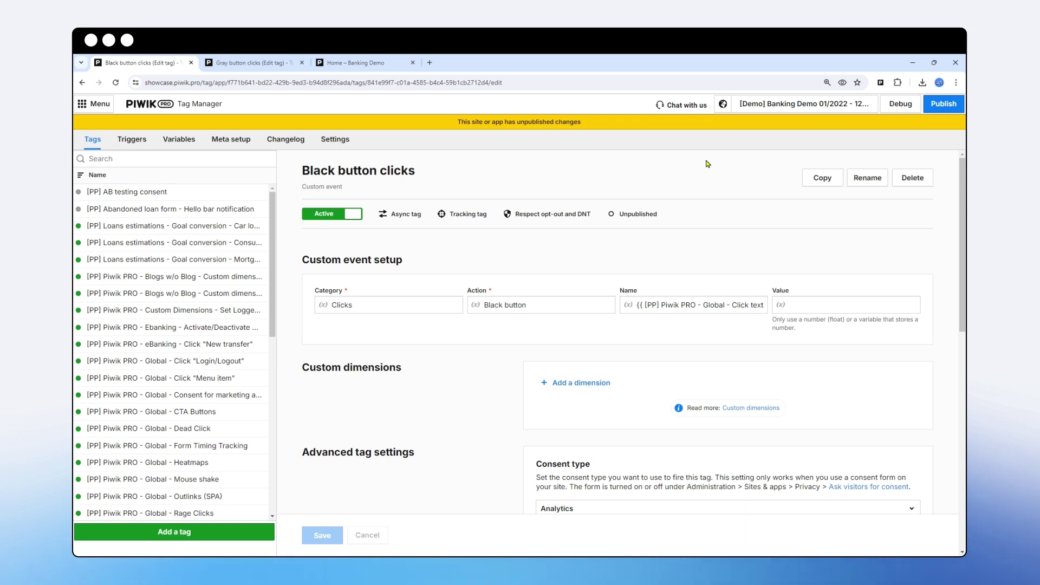
{"action": "left_click", "coordinate": [899, 104]}
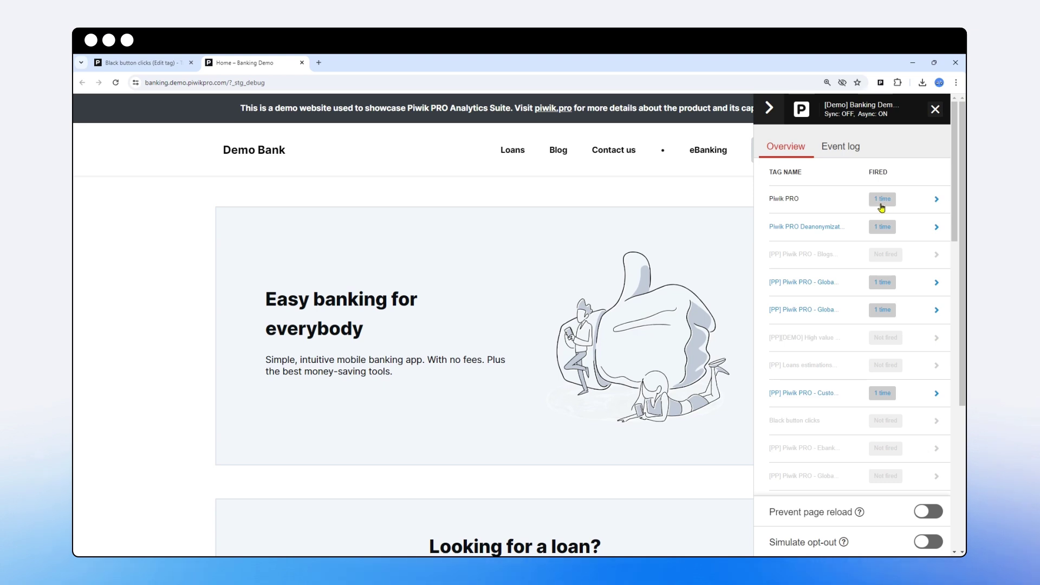
Check the "Black button clicks" tag name and the tag list in Tag Manager, then return to the debugged site.
{"action": "left_click", "coordinate": [162, 64]}
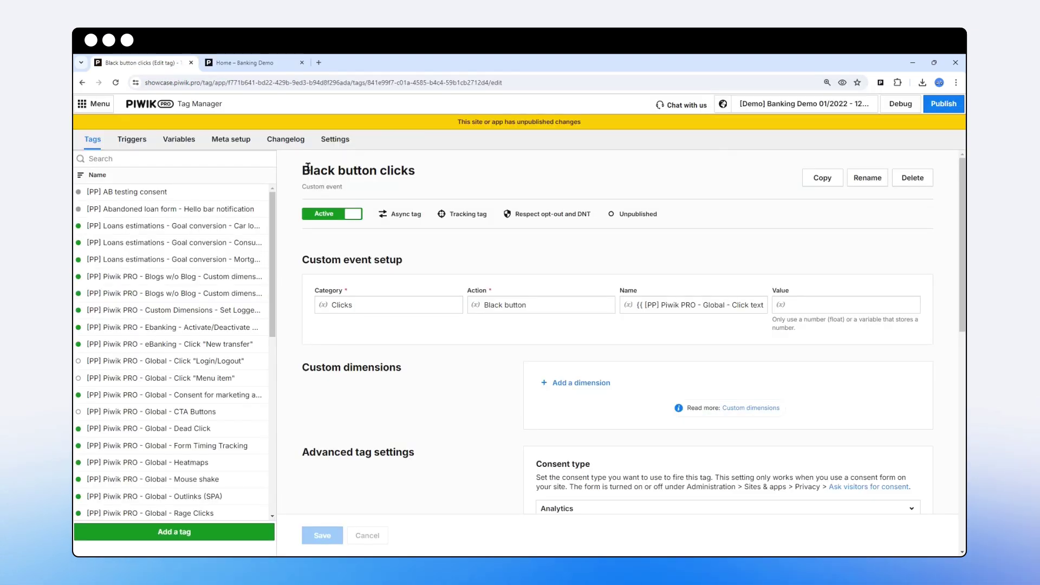
{"action": "left_click_drag", "start_coordinate": [308, 167], "coordinate": [418, 176]}
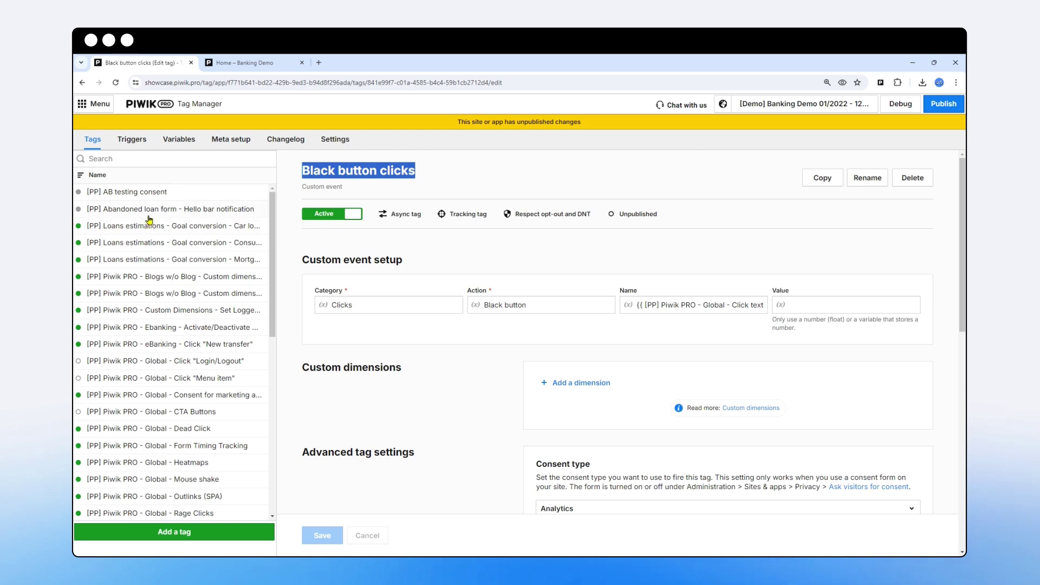
{"action": "scroll", "coordinate": [156, 228], "scroll_direction": "down", "scroll_amount": 5}
{"action": "scroll", "coordinate": [130, 190], "scroll_direction": "up", "scroll_amount": 3}
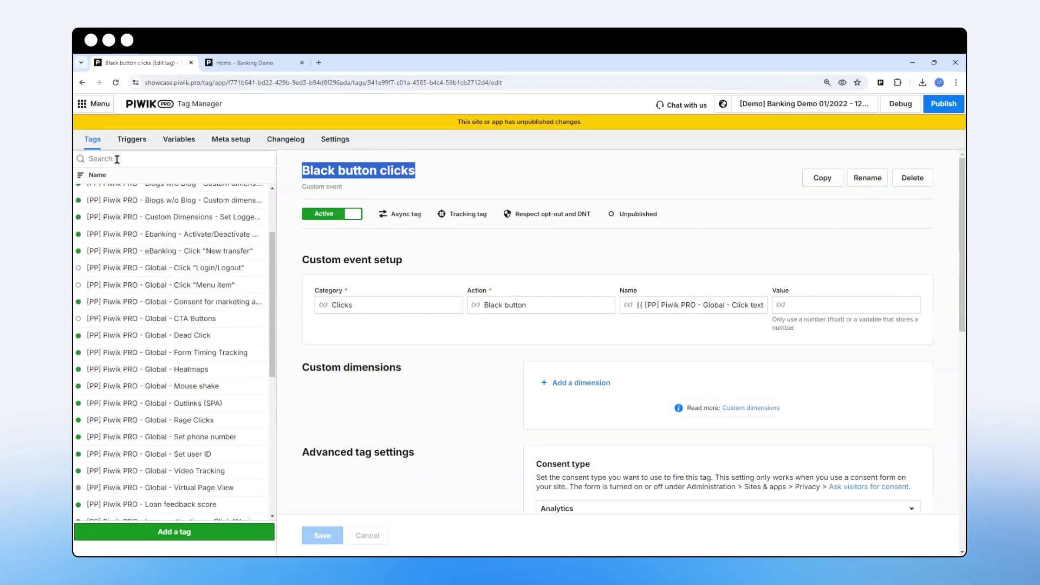
{"action": "scroll", "coordinate": [162, 244], "scroll_direction": "up", "scroll_amount": 3}
{"action": "key", "text": "ctrl+Tab"}
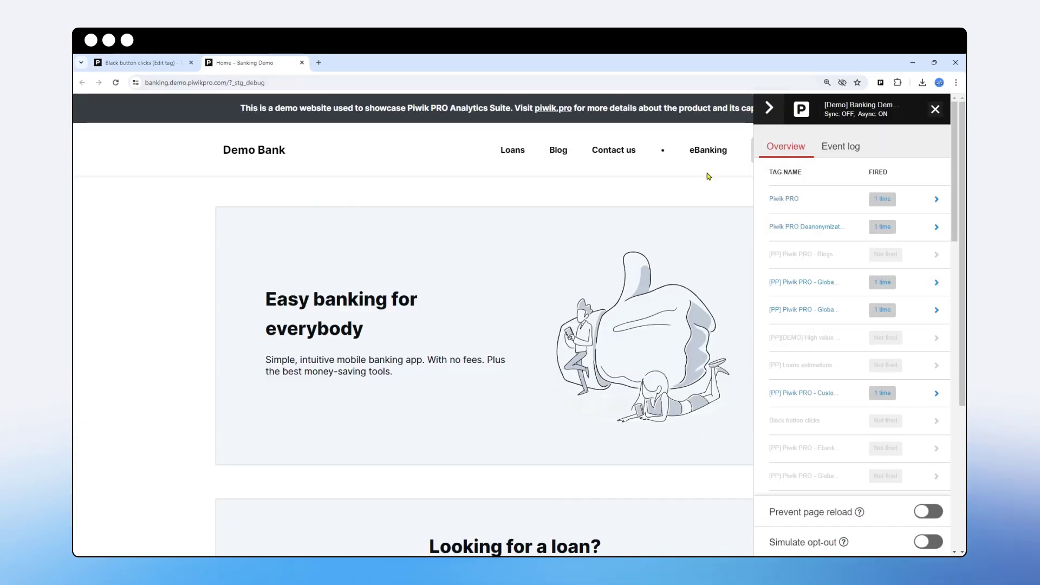
Look through the debugger's tag overview for the black and gray button tags and their firing status.
{"action": "scroll", "coordinate": [790, 270], "scroll_direction": "down", "scroll_amount": 2}
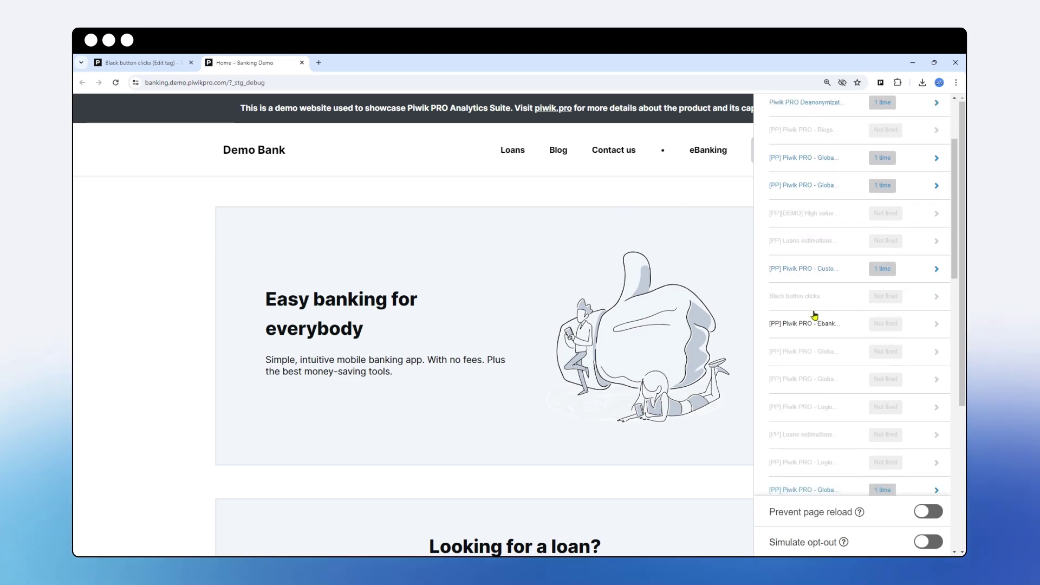
{"action": "scroll", "coordinate": [812, 315], "scroll_direction": "down", "scroll_amount": 4}
{"action": "scroll", "coordinate": [831, 356], "scroll_direction": "down", "scroll_amount": 5}
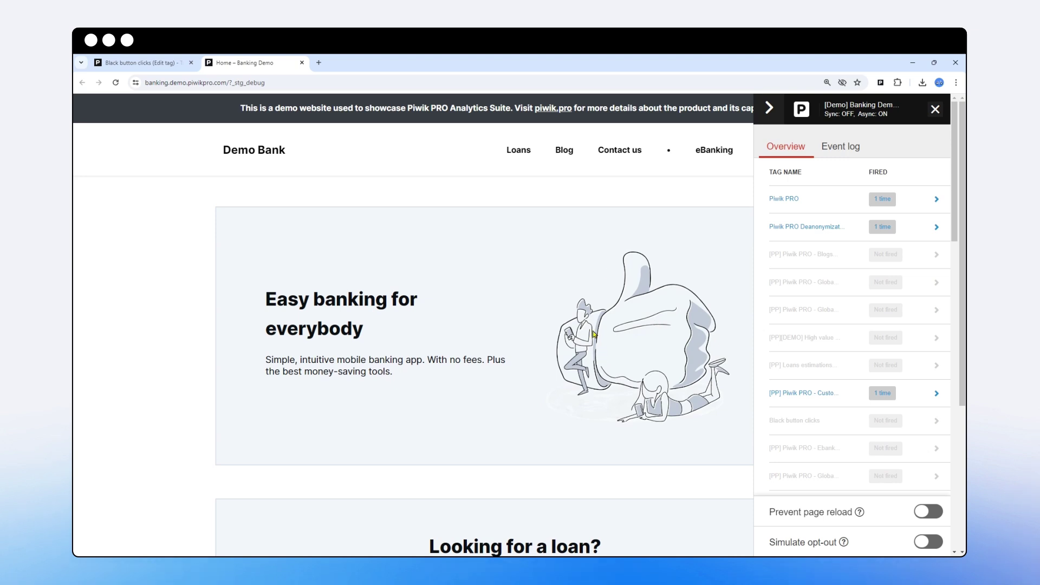
Test the black button tag with "Get your estimate here" on the home page and "Apply now" for the consumer loan.
{"action": "scroll", "coordinate": [568, 301], "scroll_direction": "down", "scroll_amount": 3}
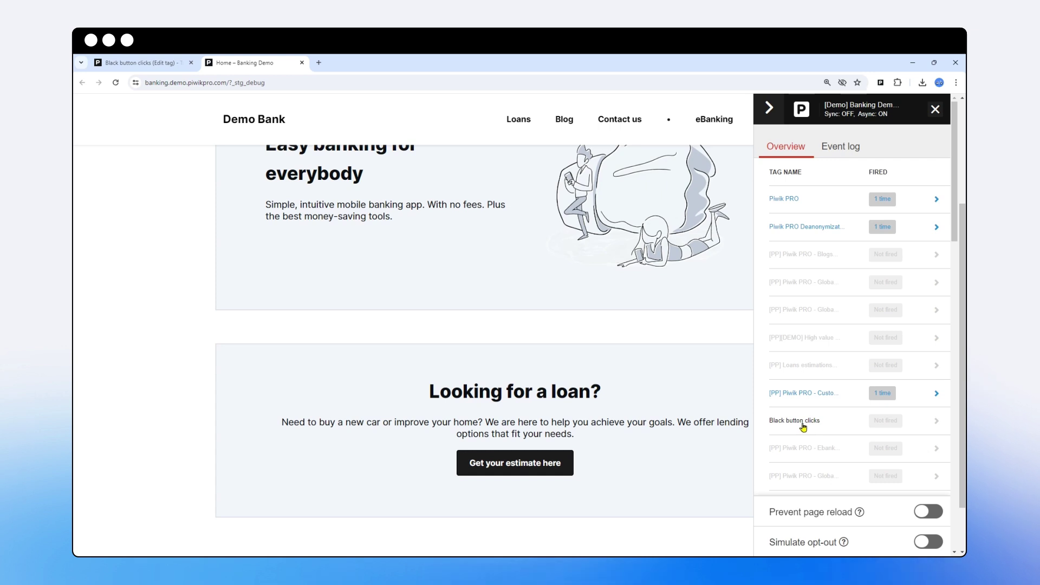
{"action": "left_click", "coordinate": [558, 465]}
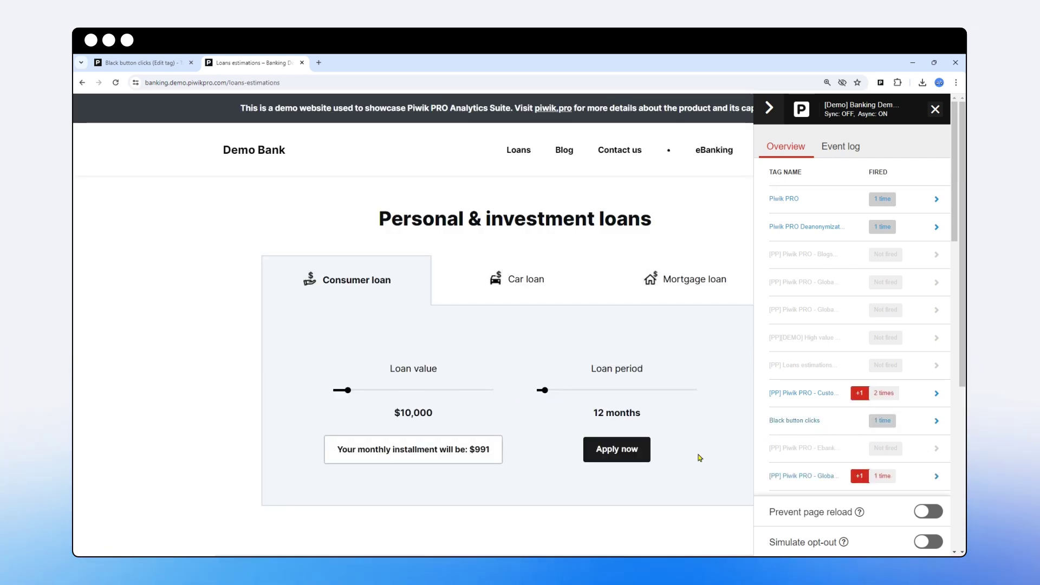
{"action": "left_click", "coordinate": [632, 452]}
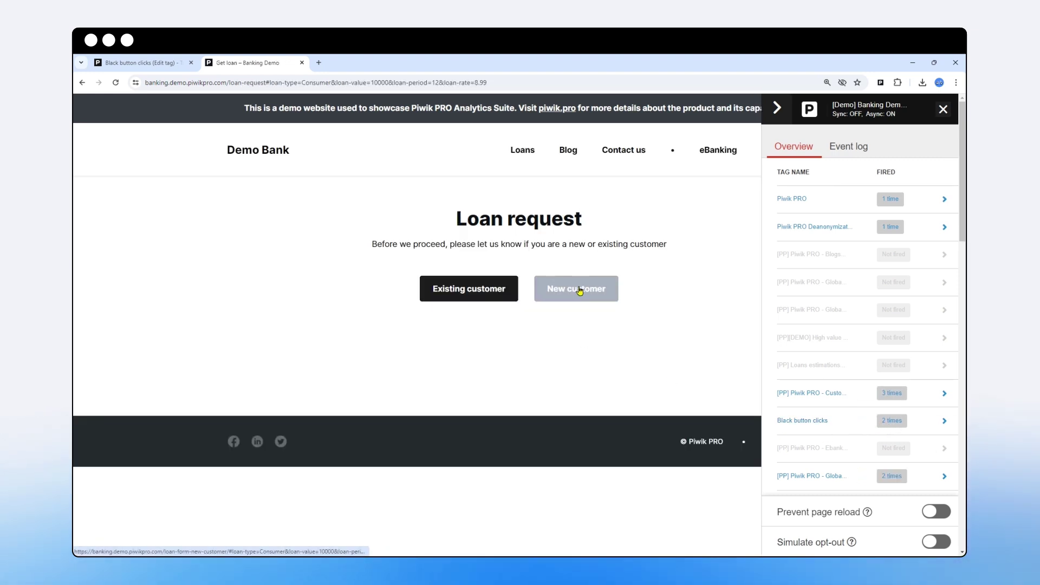
Find the "Gray button clicks" tag in the debugger overview and test it with the gray "New customer" button.
{"action": "scroll", "coordinate": [812, 339], "scroll_direction": "down", "scroll_amount": 5}
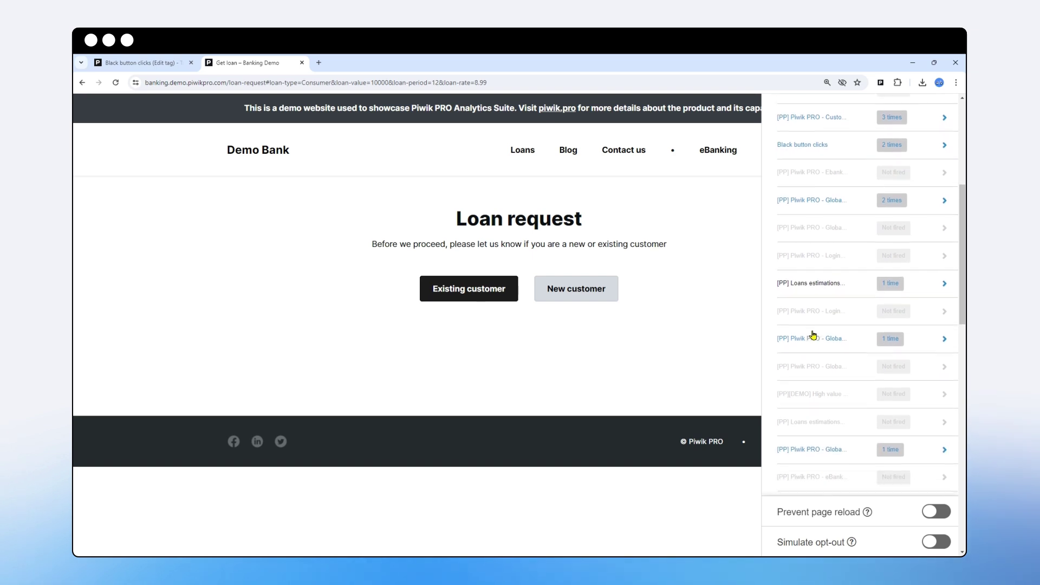
{"action": "scroll", "coordinate": [812, 334], "scroll_direction": "down", "scroll_amount": 5}
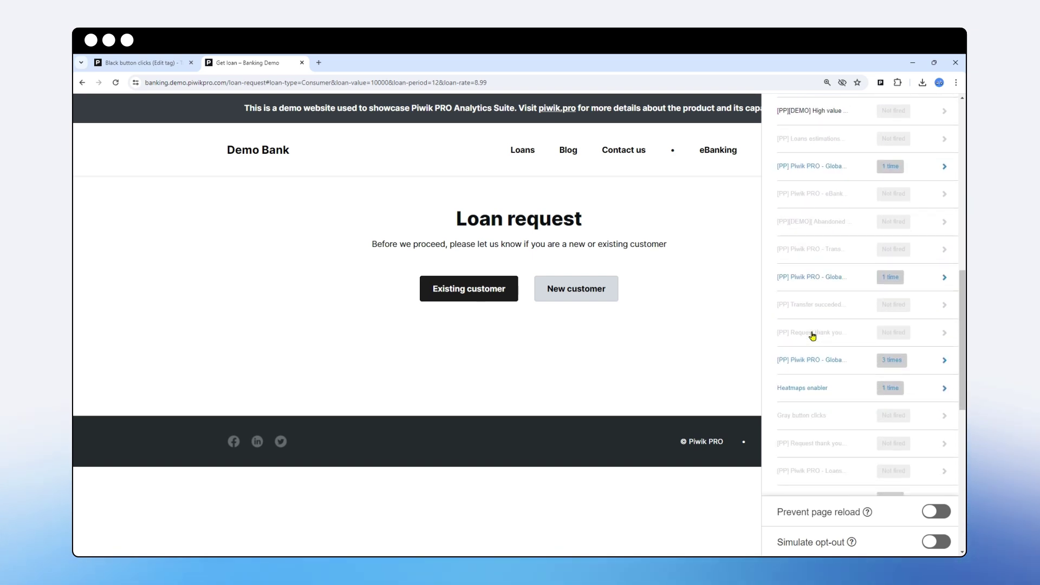
{"action": "scroll", "coordinate": [813, 334], "scroll_direction": "down", "scroll_amount": 1}
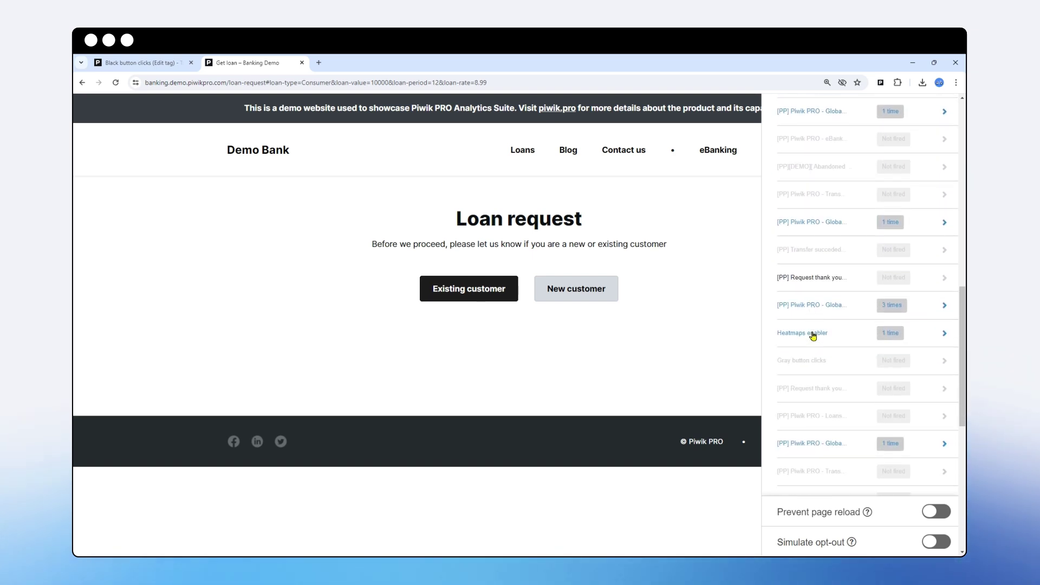
{"action": "left_click", "coordinate": [593, 292]}
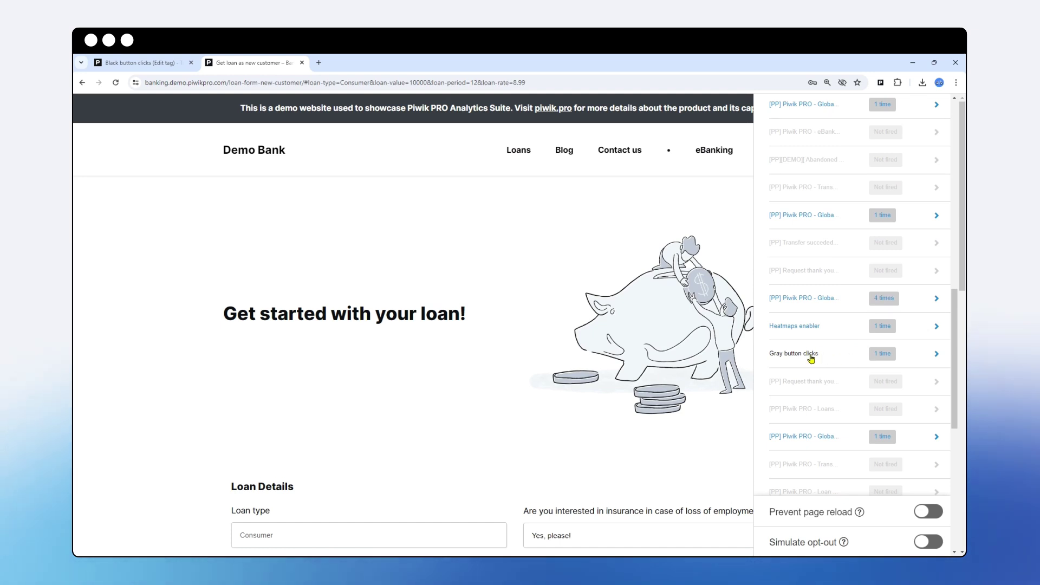
Open the "Gray button clicks" tag in the debugger and examine its HTML content and trigger conditions.
{"action": "left_click", "coordinate": [921, 357]}
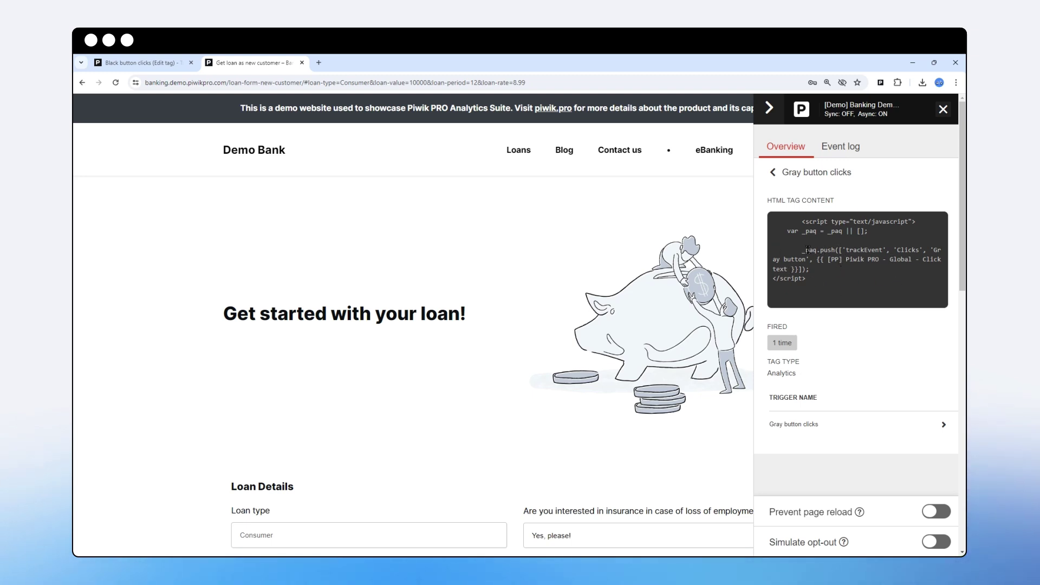
{"action": "double_click", "coordinate": [846, 249]}
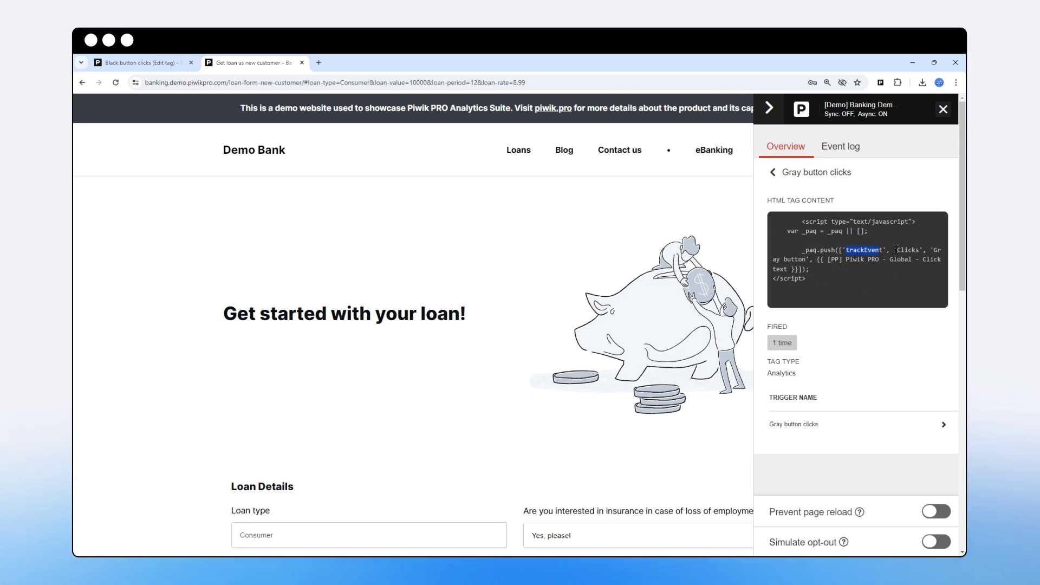
{"action": "left_click_drag", "start_coordinate": [895, 250], "coordinate": [924, 251]}
{"action": "left_click_drag", "start_coordinate": [780, 259], "coordinate": [919, 259]}
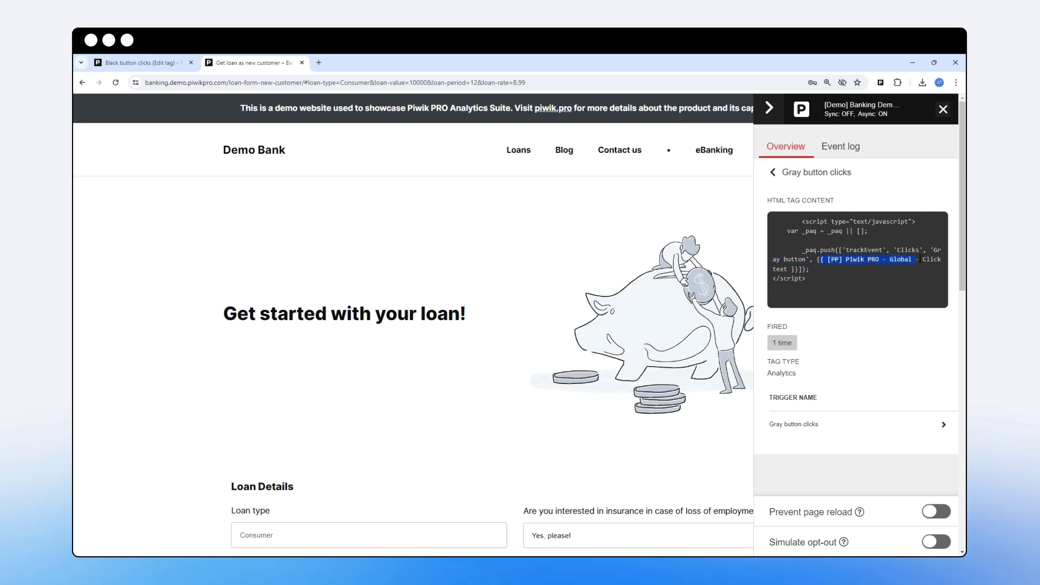
{"action": "left_click", "coordinate": [894, 435]}
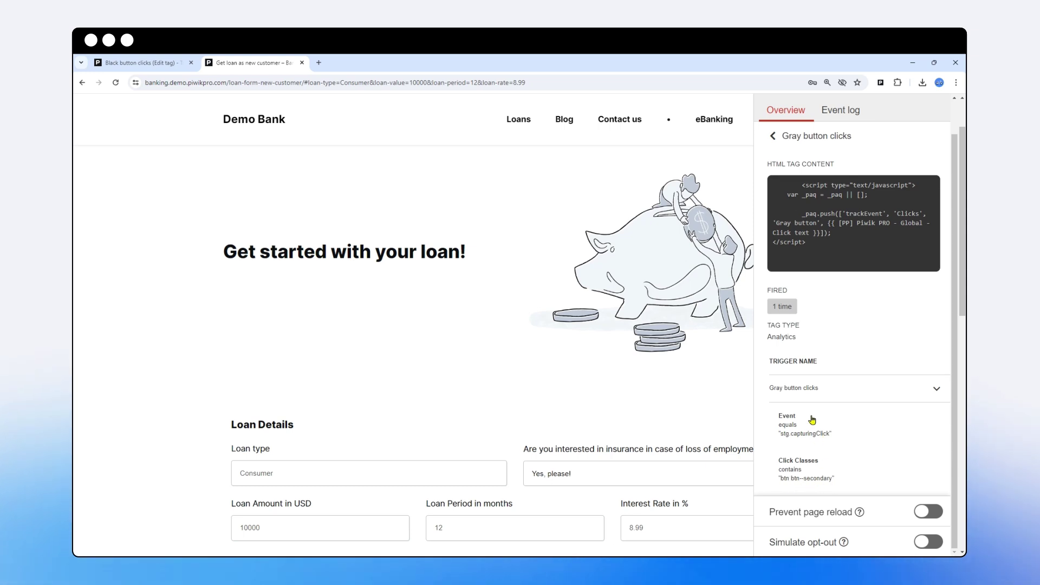
{"action": "scroll", "coordinate": [859, 401], "scroll_direction": "up", "scroll_amount": 1}
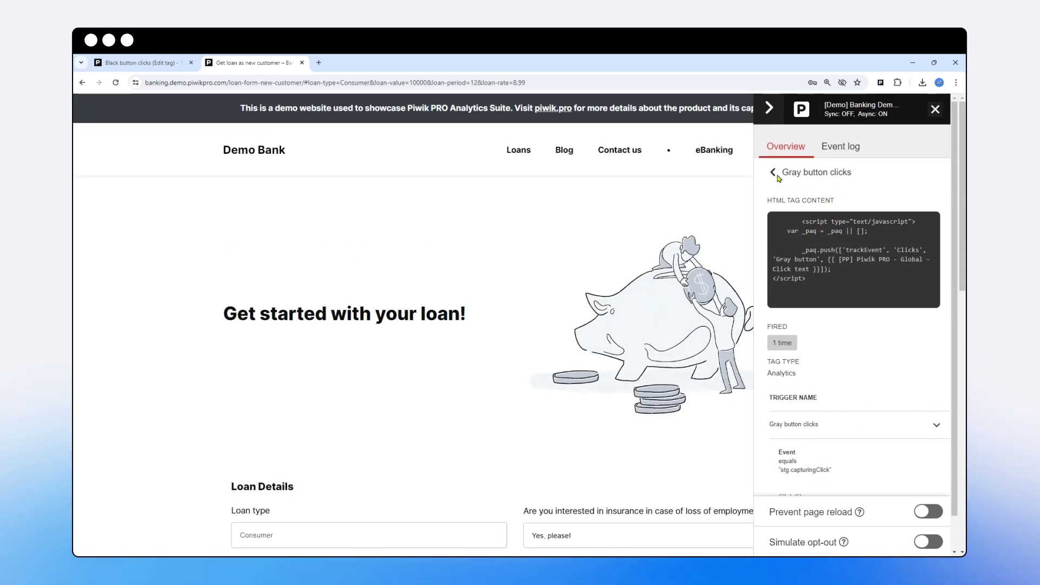
Show the debugger's event log, then scroll through the loan form and go to the Loans page to record new events.
{"action": "left_click", "coordinate": [834, 151]}
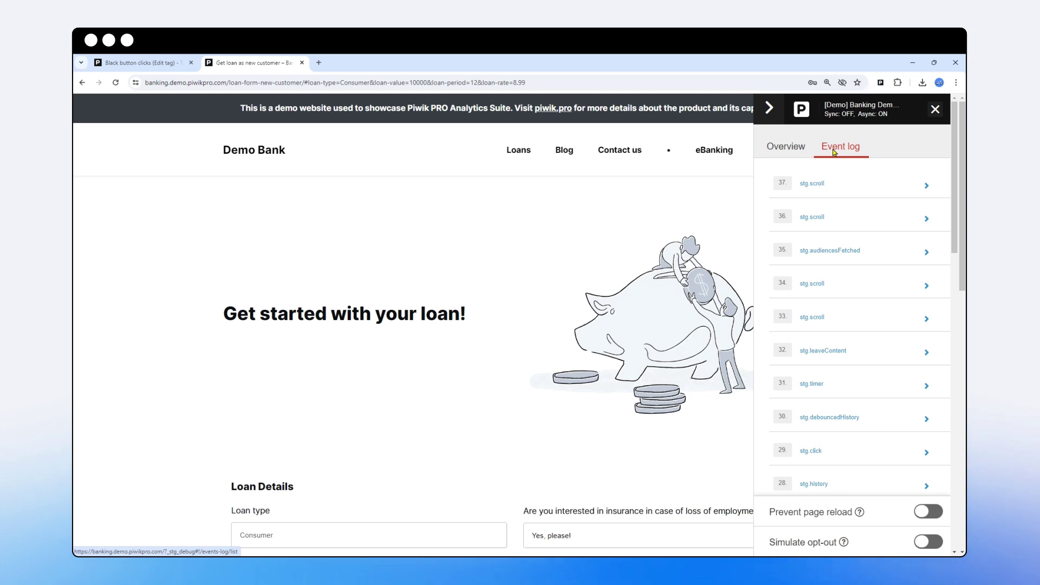
{"action": "scroll", "coordinate": [547, 354], "scroll_direction": "down", "scroll_amount": 12}
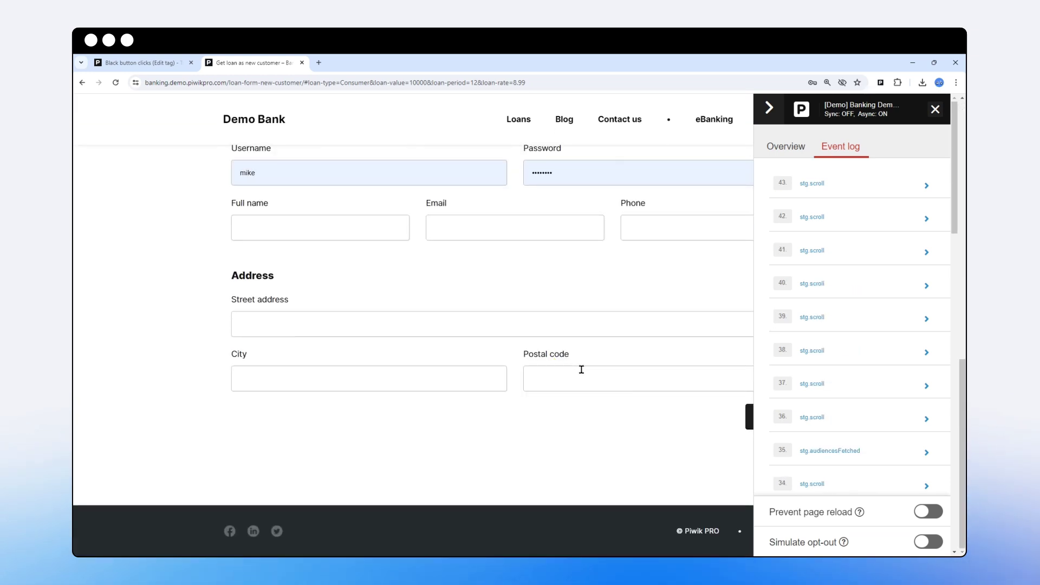
{"action": "left_click", "coordinate": [518, 120]}
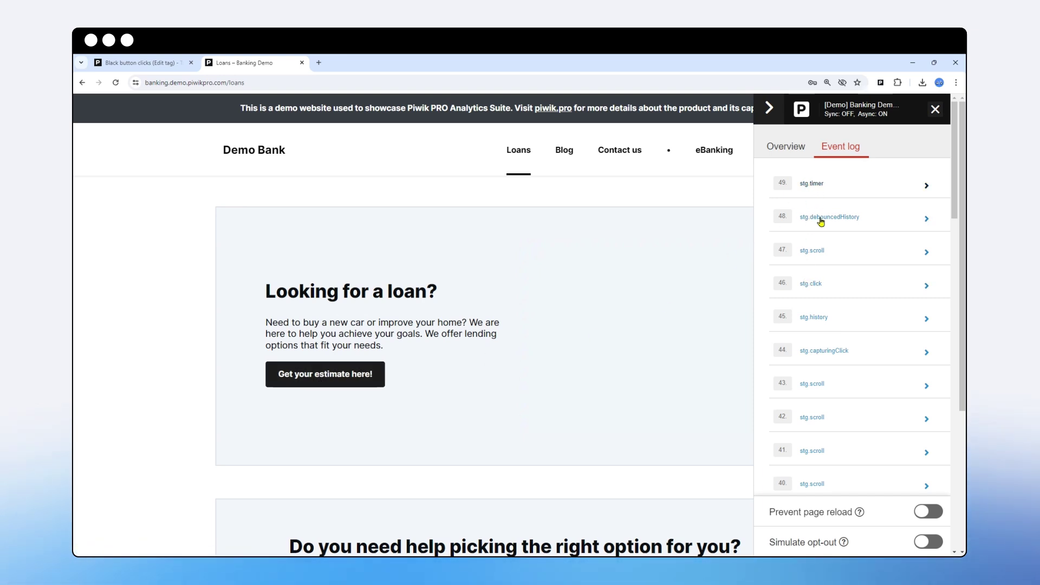
Use "Get your estimate here!" on the Loans page and open the new stg.capturingClick event's related tags in the log.
{"action": "scroll", "coordinate": [501, 340], "scroll_direction": "down", "scroll_amount": 1}
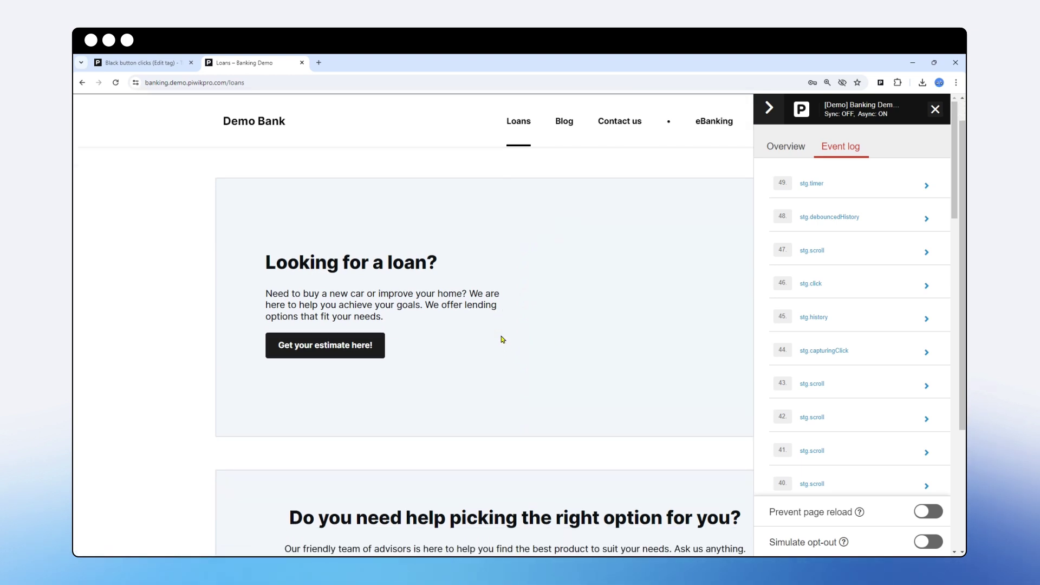
{"action": "scroll", "coordinate": [501, 340], "scroll_direction": "down", "scroll_amount": 2}
{"action": "scroll", "coordinate": [499, 348], "scroll_direction": "up", "scroll_amount": 2}
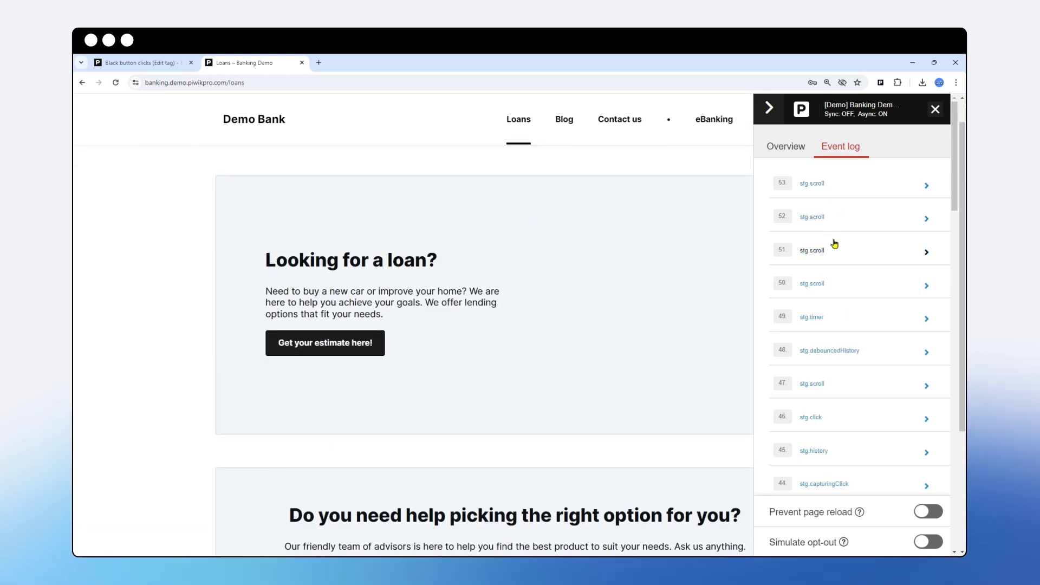
{"action": "left_click", "coordinate": [346, 344]}
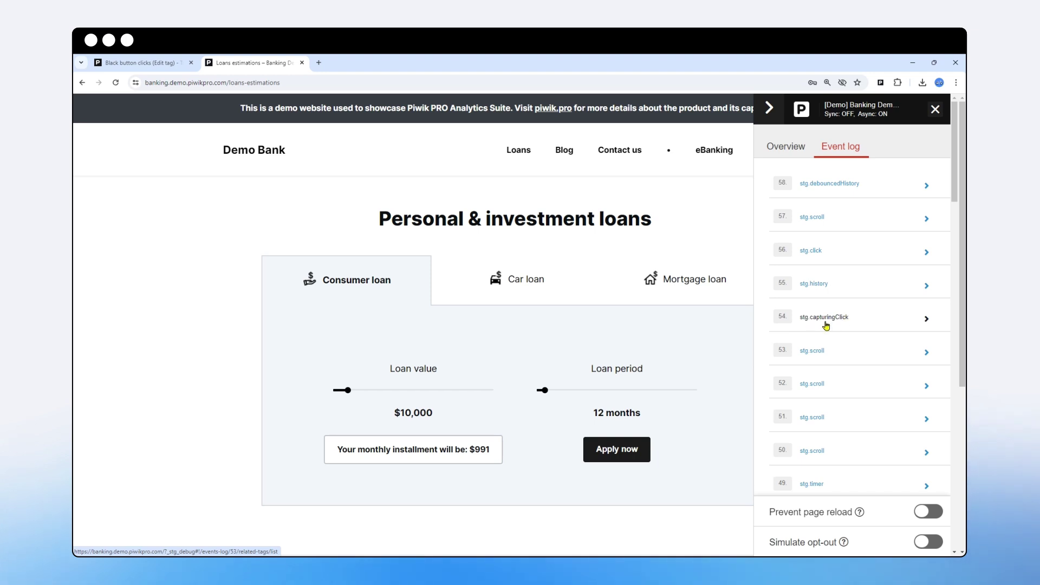
{"action": "left_click", "coordinate": [866, 322]}
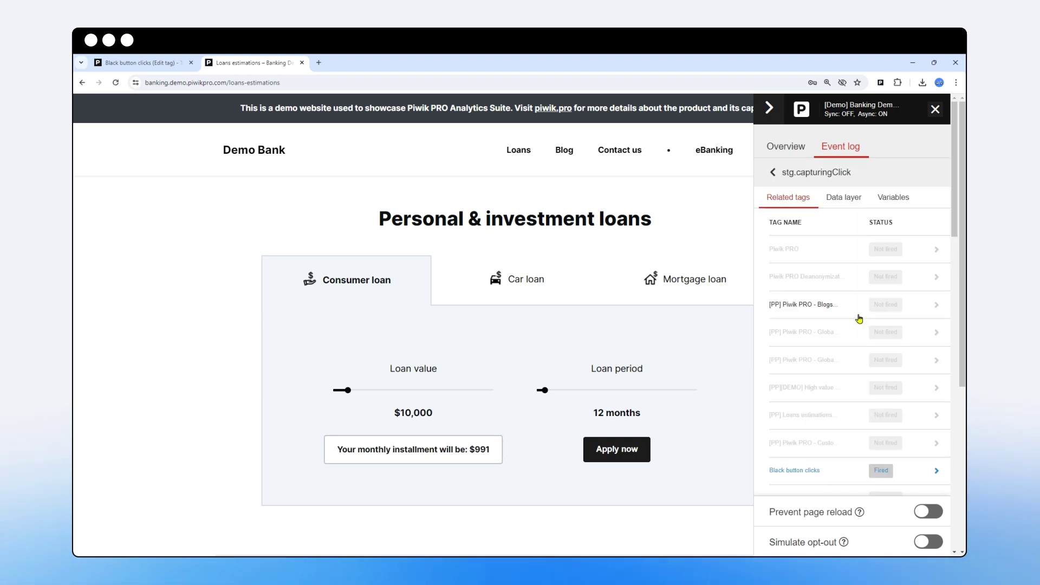
Examine the statuses of the tags related to the stg.capturingClick event in the debugger.
{"action": "scroll", "coordinate": [831, 284], "scroll_direction": "down", "scroll_amount": 2}
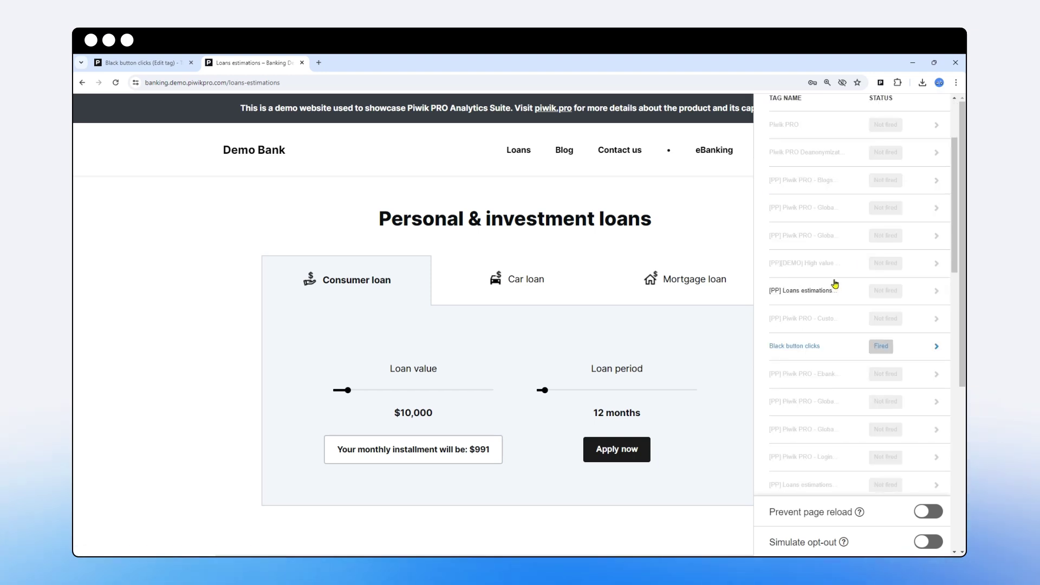
{"action": "scroll", "coordinate": [832, 281], "scroll_direction": "down", "scroll_amount": 3}
{"action": "scroll", "coordinate": [832, 278], "scroll_direction": "up", "scroll_amount": 1}
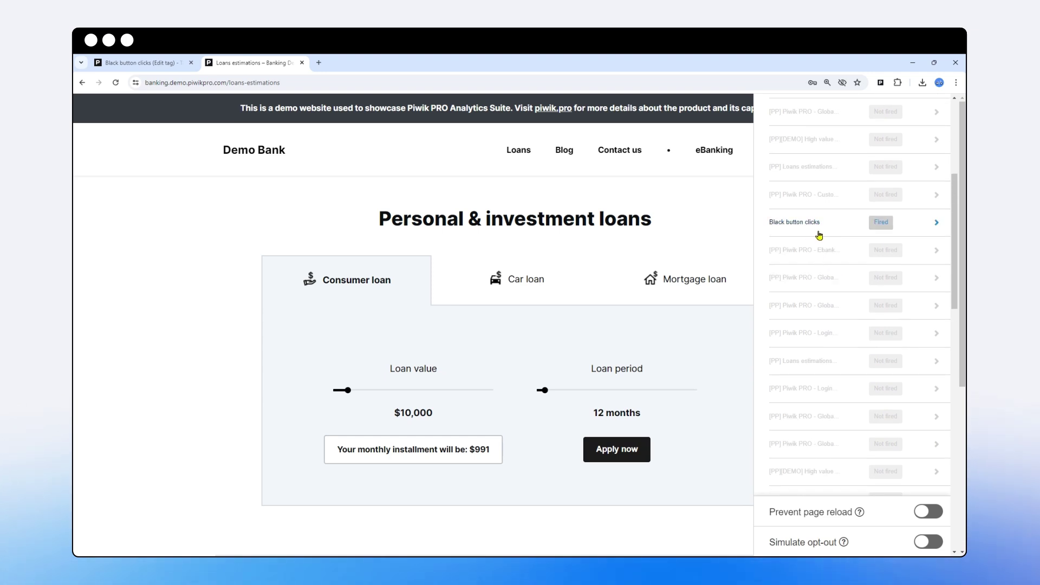
{"action": "scroll", "coordinate": [821, 238], "scroll_direction": "up", "scroll_amount": 3}
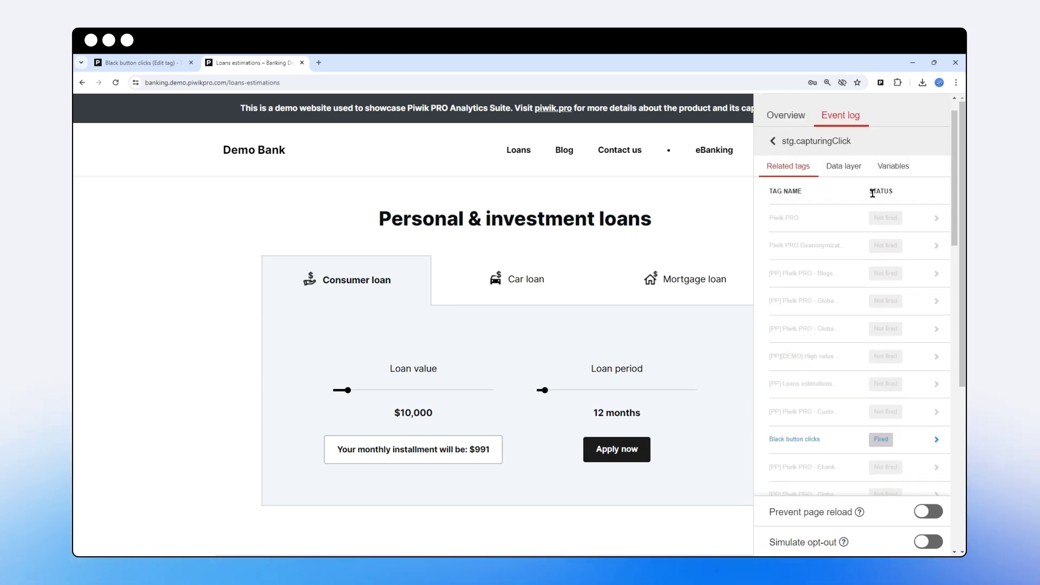
Show the stg.capturingClick event's variables, find the click classes variable and highlight its value.
{"action": "left_click", "coordinate": [894, 166]}
{"action": "scroll", "coordinate": [850, 281], "scroll_direction": "down", "scroll_amount": 1}
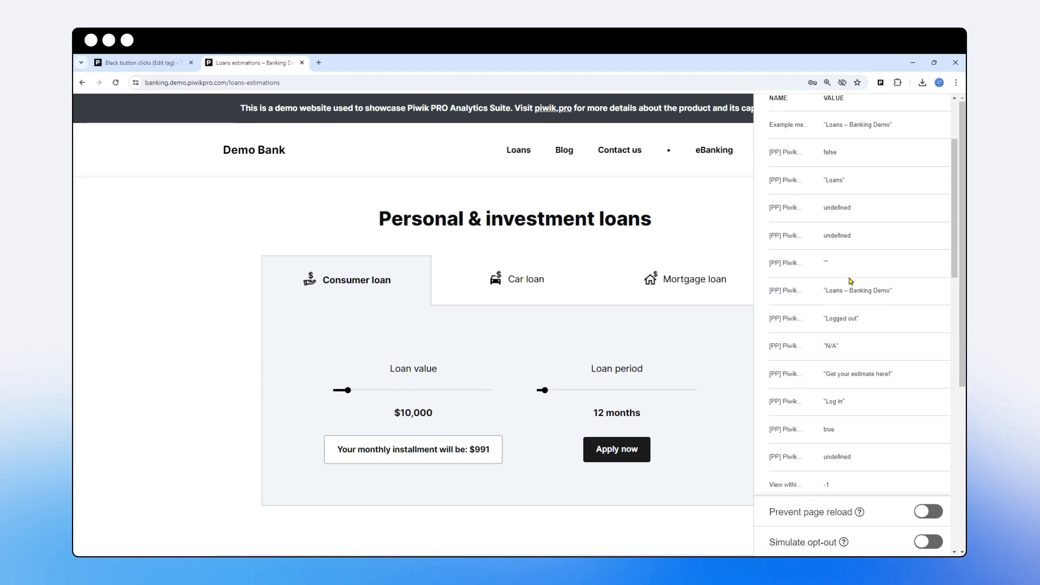
{"action": "scroll", "coordinate": [850, 281], "scroll_direction": "down", "scroll_amount": 7}
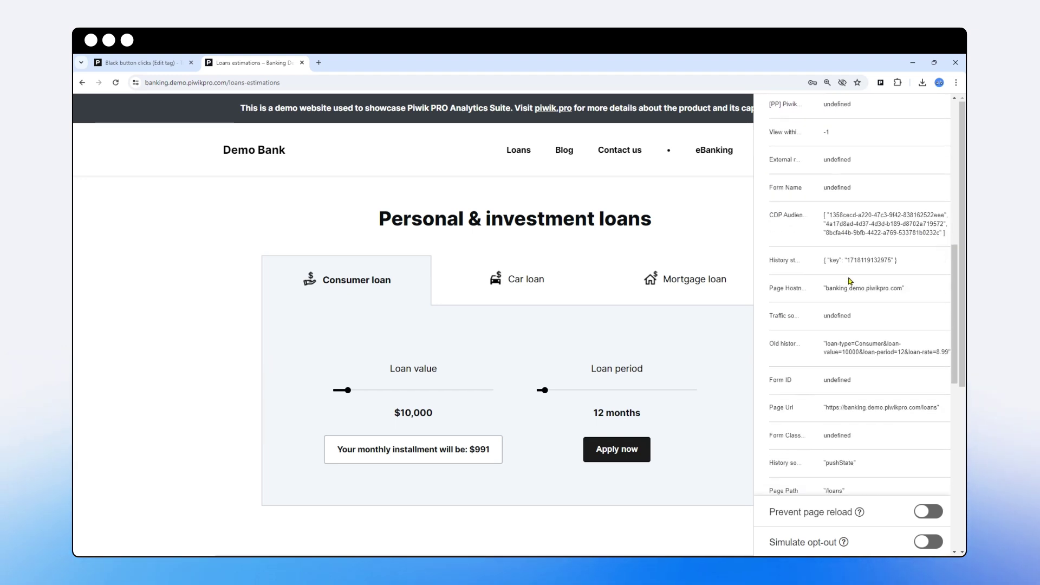
{"action": "scroll", "coordinate": [850, 281], "scroll_direction": "down", "scroll_amount": 4}
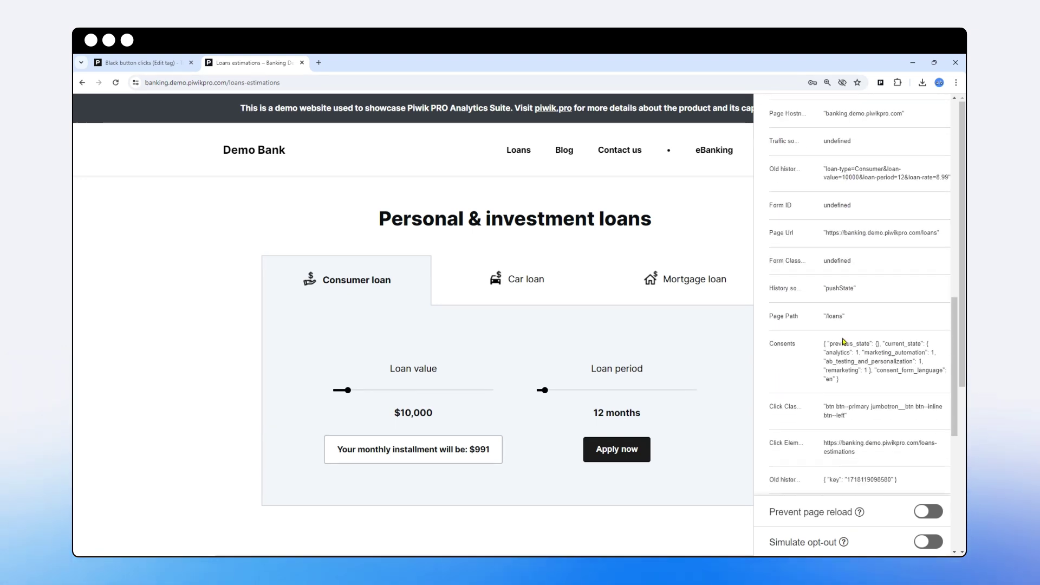
{"action": "scroll", "coordinate": [843, 342], "scroll_direction": "down", "scroll_amount": 1}
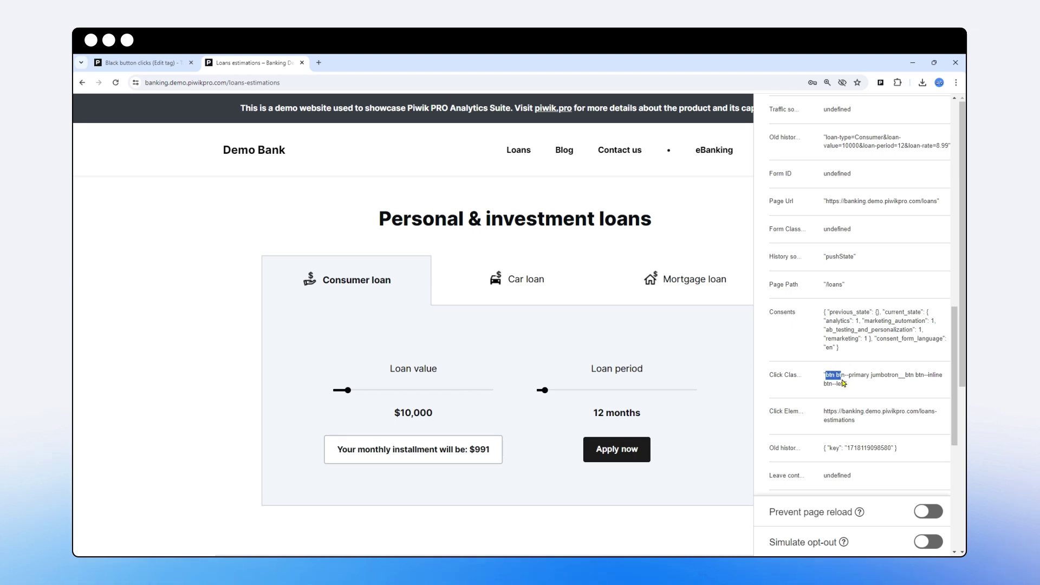
{"action": "left_click_drag", "start_coordinate": [844, 384], "coordinate": [845, 382]}
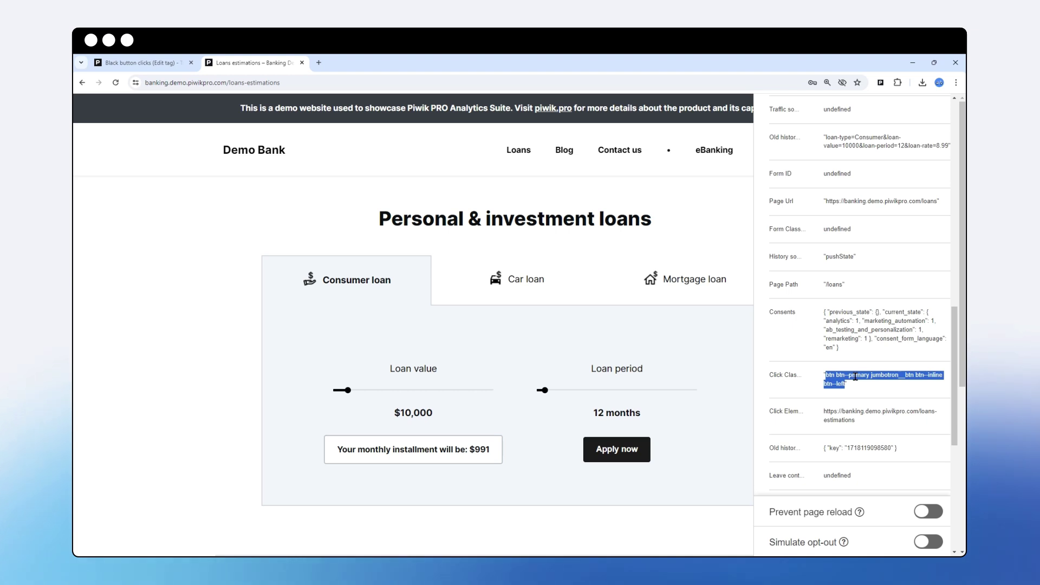
Inspect the "Apply now" button's HTML classes, then close the developer tools and the demo bank page.
{"action": "scroll", "coordinate": [855, 376], "scroll_direction": "up", "scroll_amount": 10}
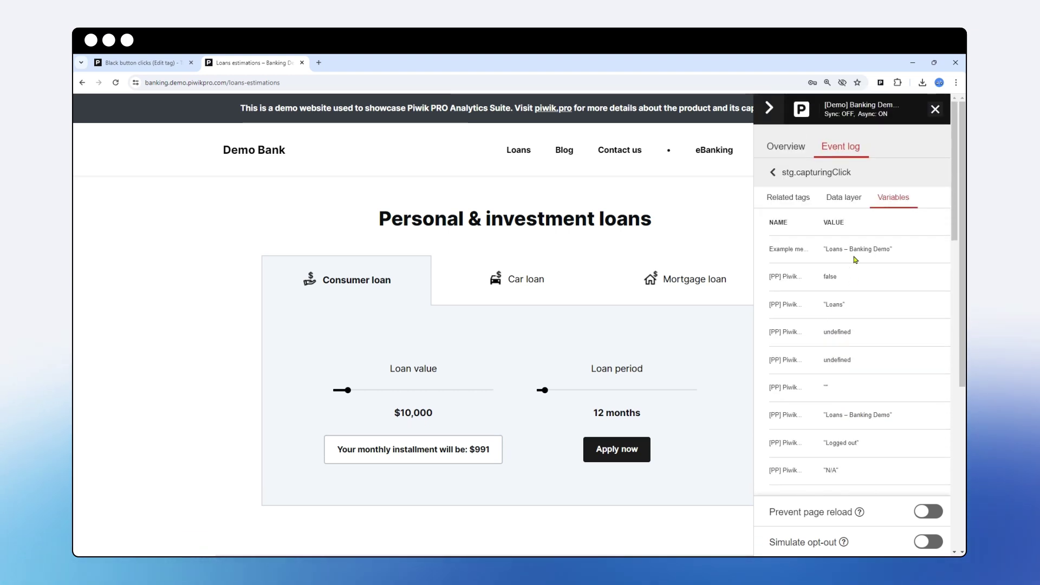
{"action": "right_click", "coordinate": [606, 448]}
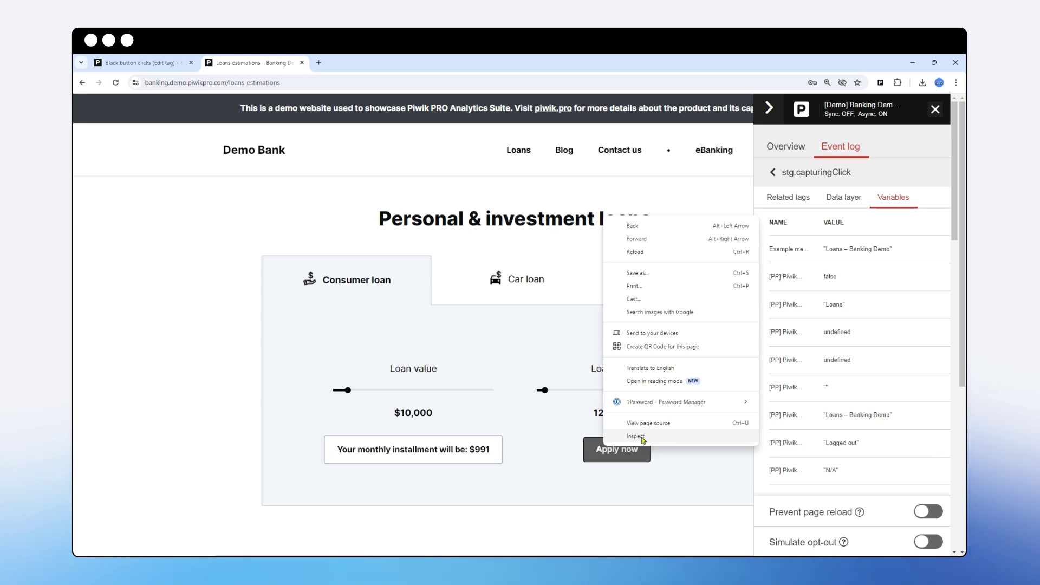
{"action": "left_click", "coordinate": [637, 437]}
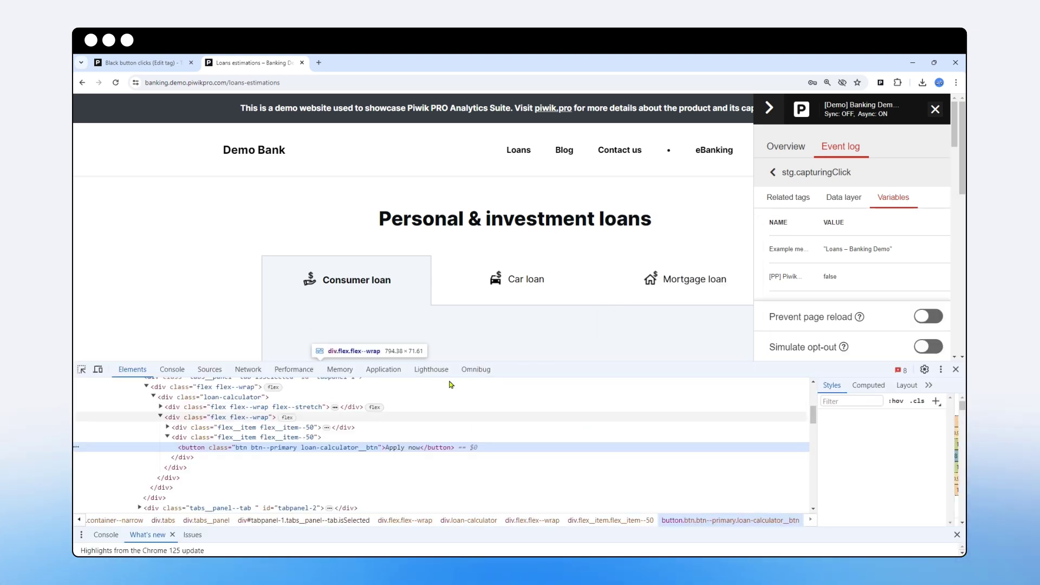
{"action": "left_click", "coordinate": [956, 368]}
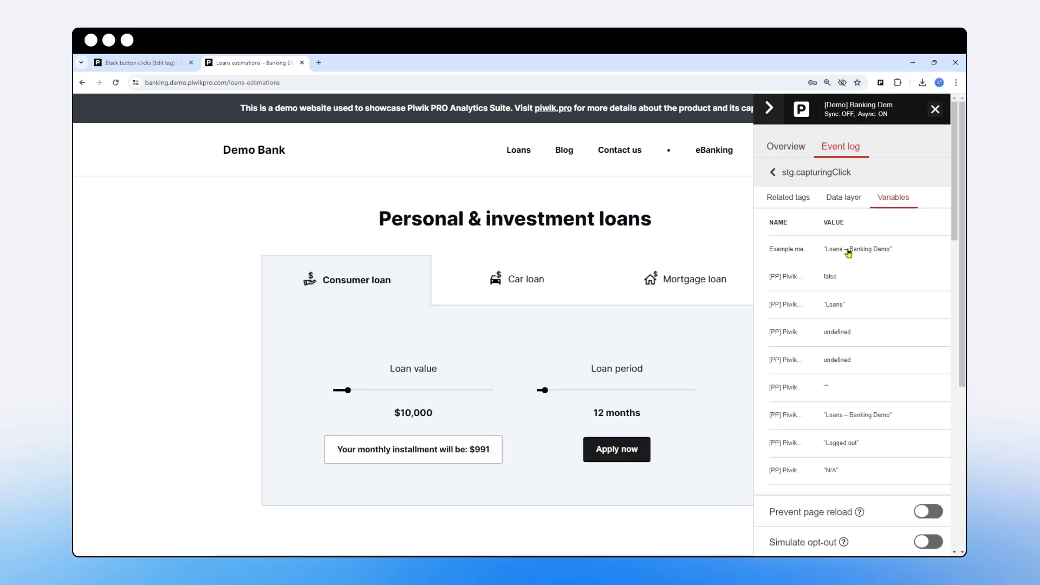
{"action": "key", "text": "ctrl+w"}
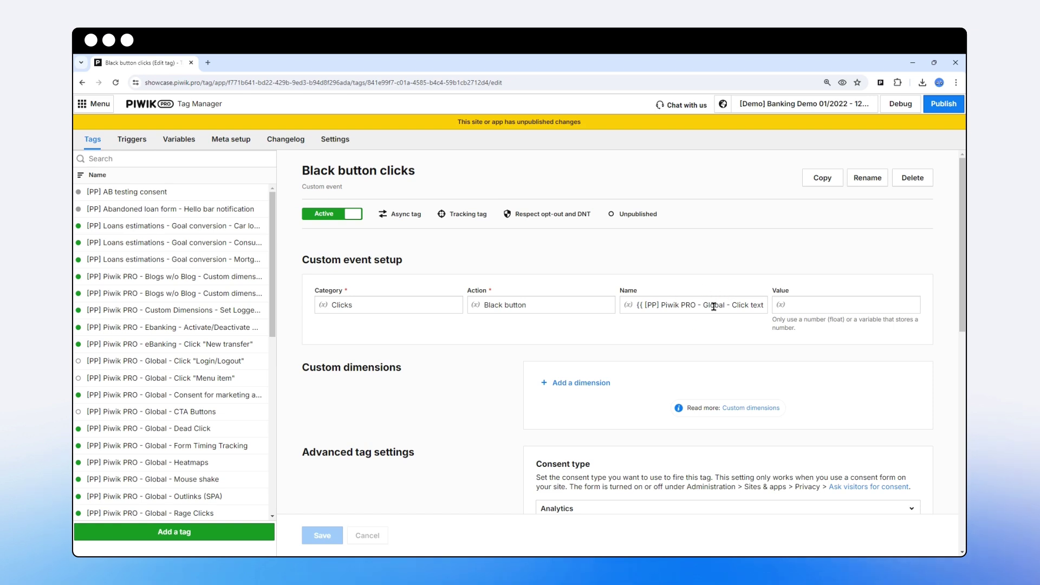
Start a new debug session and test the black "Get in touch!" button on the demo bank's Loans page.
{"action": "left_click", "coordinate": [900, 104]}
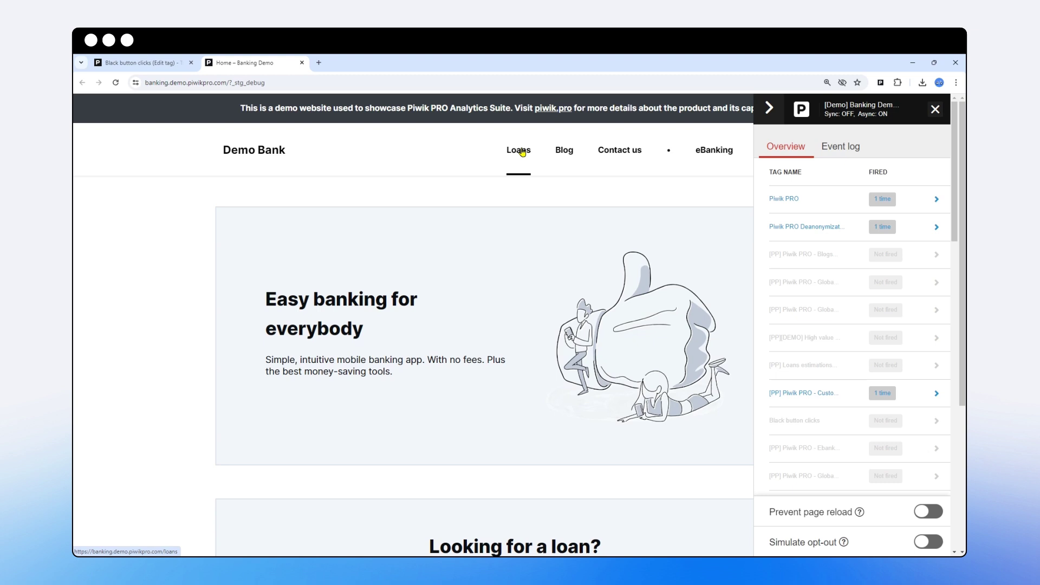
{"action": "left_click", "coordinate": [522, 151]}
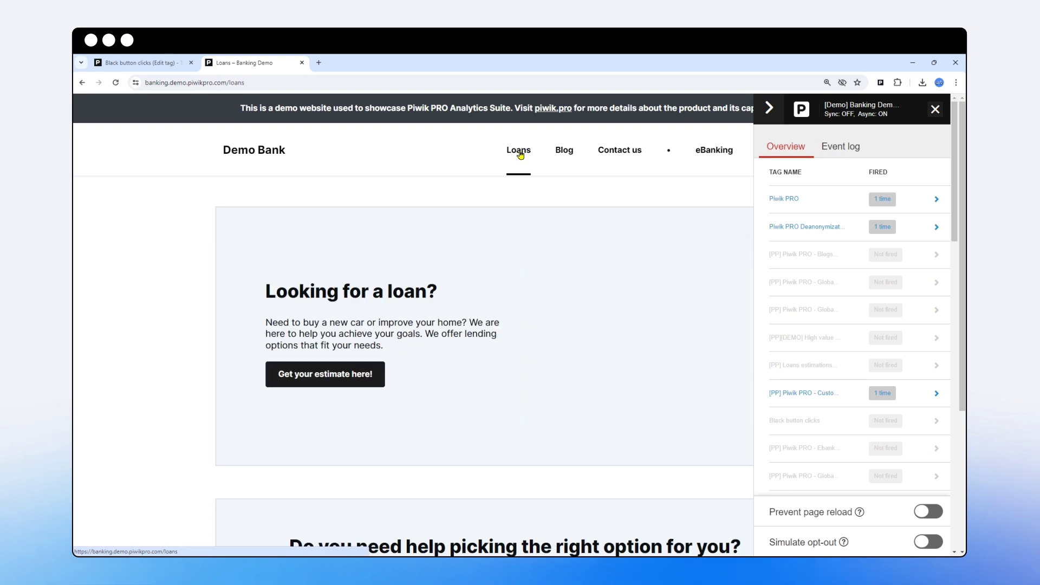
{"action": "scroll", "coordinate": [476, 274], "scroll_direction": "down", "scroll_amount": 5}
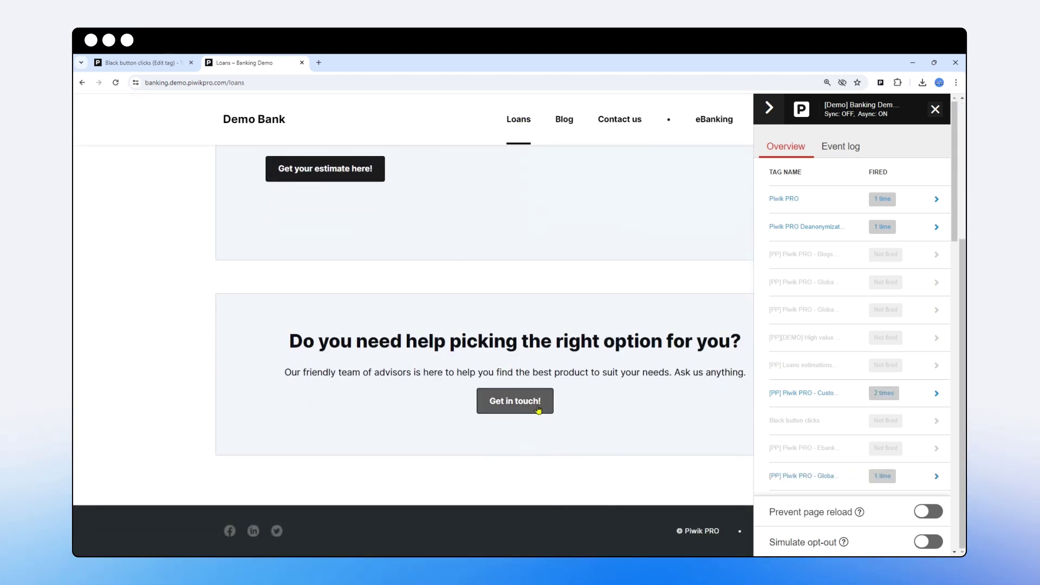
{"action": "left_click", "coordinate": [519, 403]}
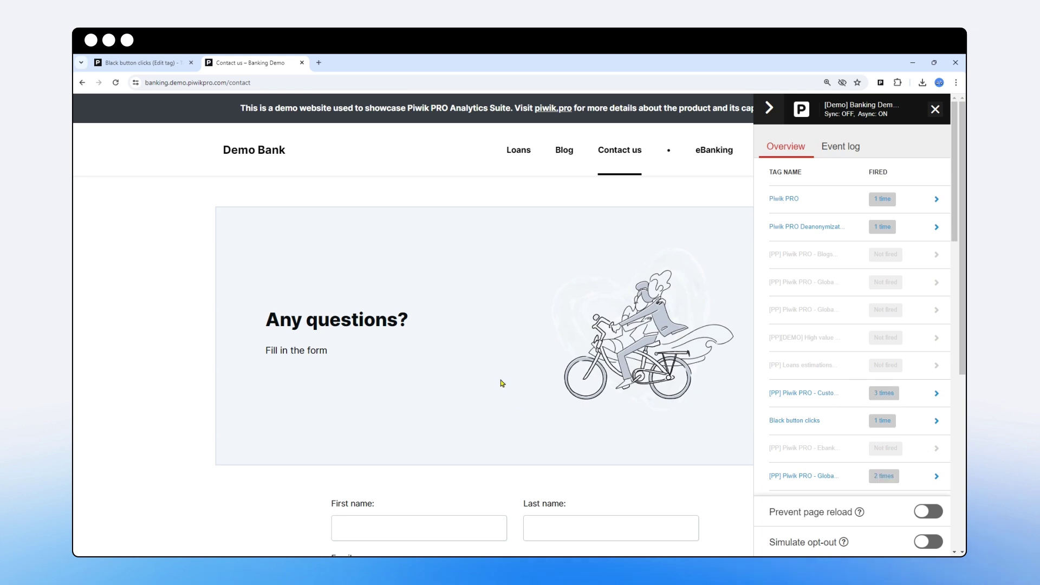
Open Analytics from Tag Manager in a new browser tab and show the Tracker debugger in its settings.
{"action": "left_click", "coordinate": [159, 61]}
{"action": "left_click", "coordinate": [109, 105]}
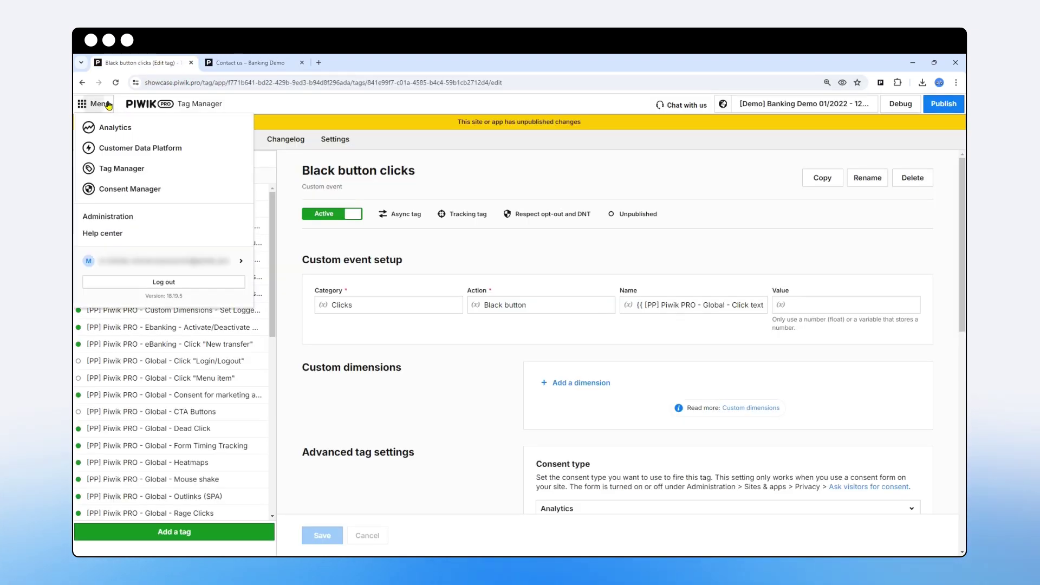
{"action": "left_click", "coordinate": [122, 132], "text": "ctrl"}
{"action": "left_click", "coordinate": [355, 64]}
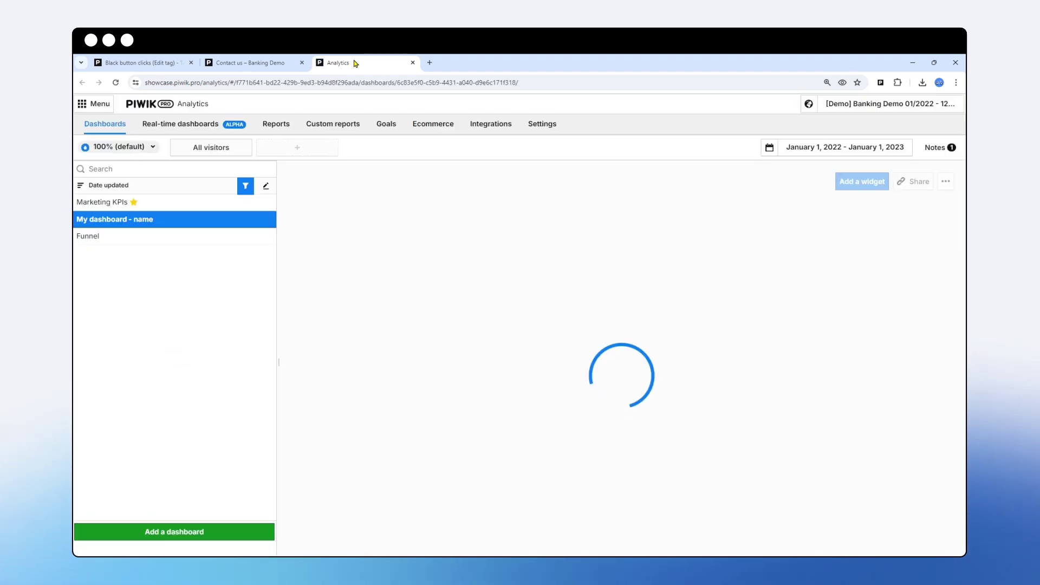
{"action": "left_click", "coordinate": [543, 125]}
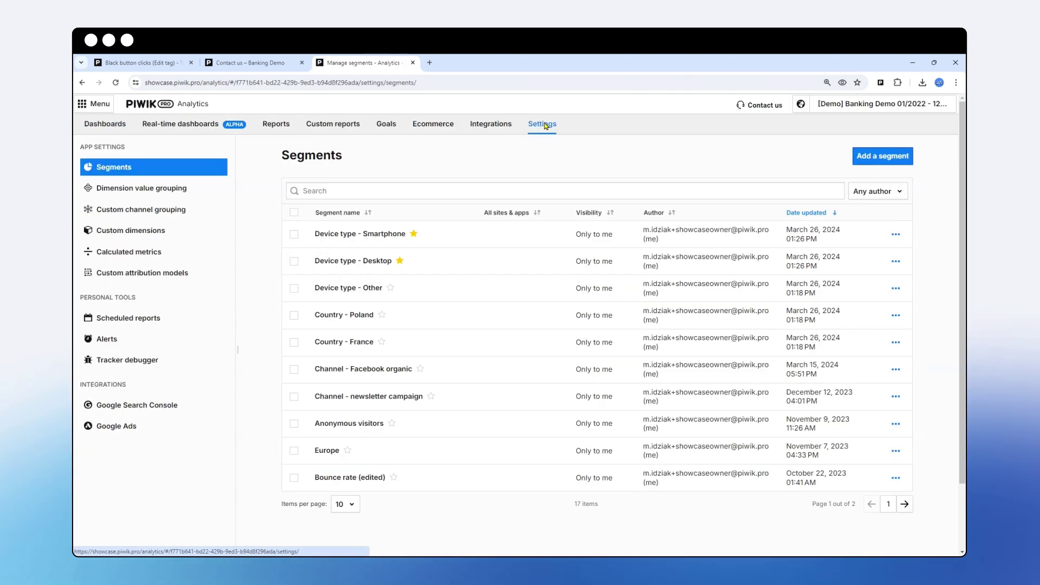
{"action": "left_click", "coordinate": [142, 363]}
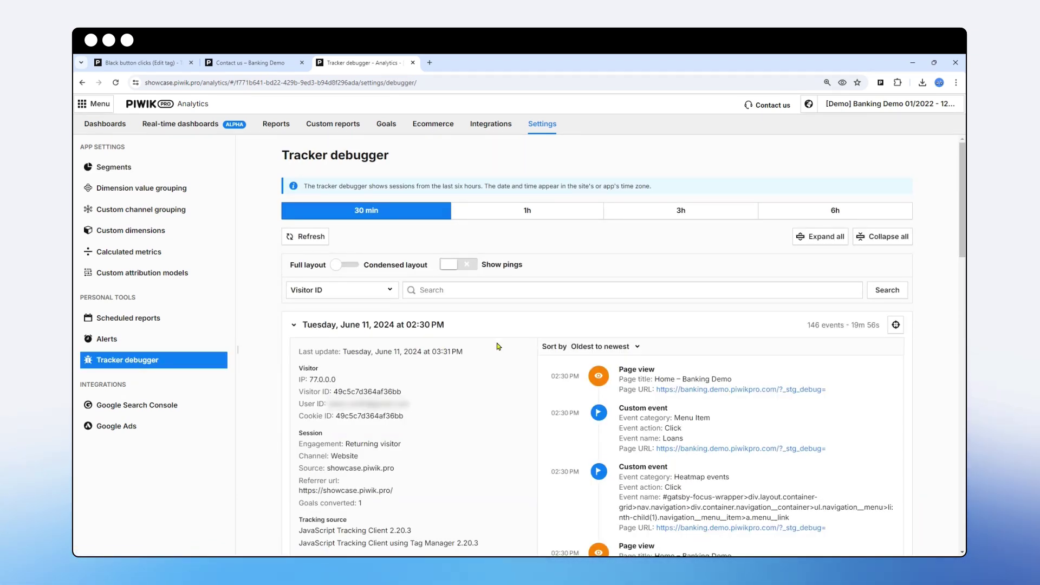
Sort the events of the June 11, 2024 session starting at 02:50 PM from newest to oldest.
{"action": "scroll", "coordinate": [485, 361], "scroll_direction": "down", "scroll_amount": 15}
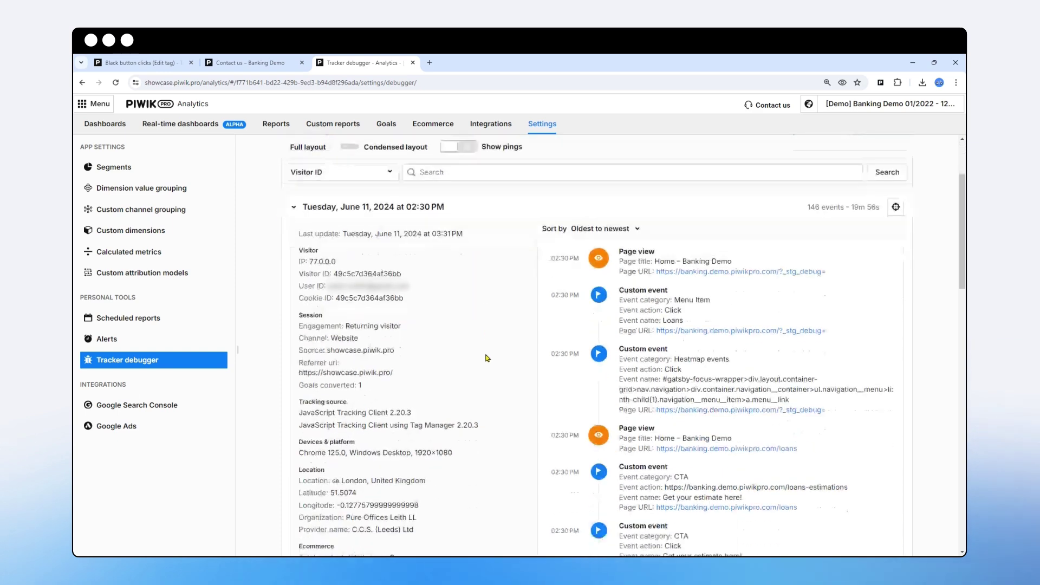
{"action": "scroll", "coordinate": [487, 354], "scroll_direction": "down", "scroll_amount": 2}
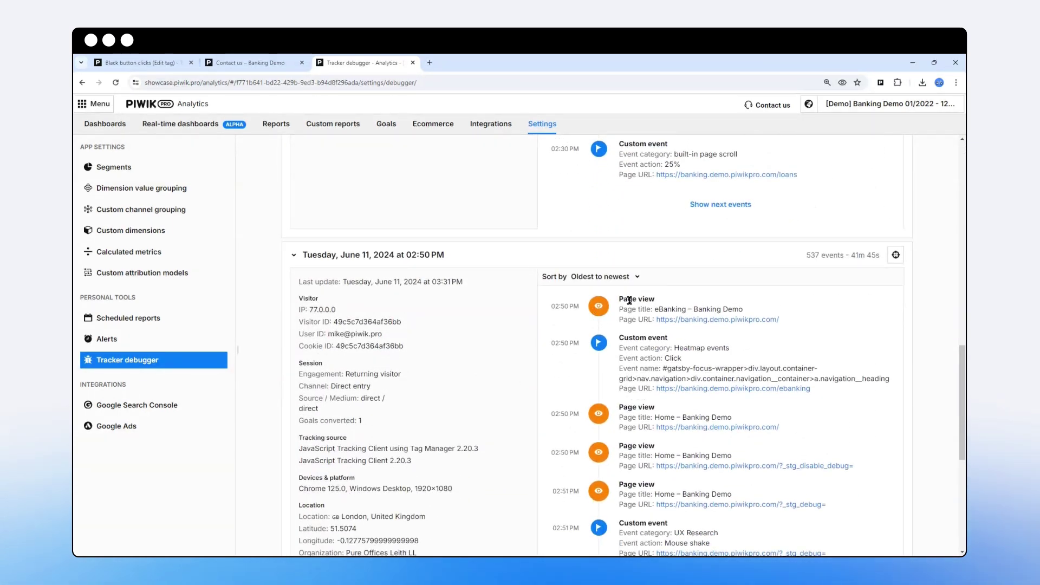
{"action": "left_click", "coordinate": [601, 277]}
{"action": "left_click", "coordinate": [595, 308]}
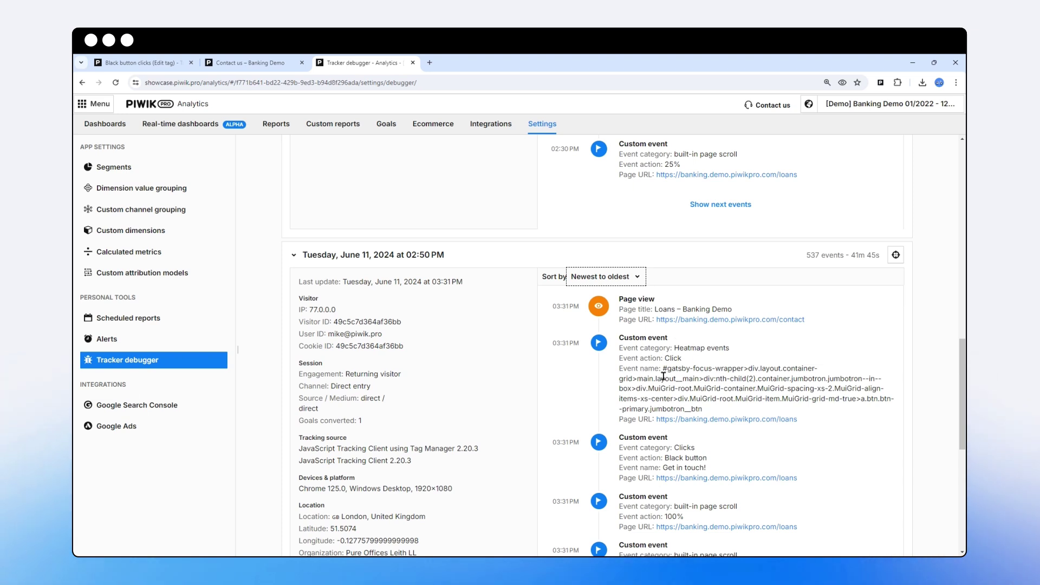
Revisit the demo bank page, then highlight the black button click's event name in the Tracker debugger.
{"action": "left_click", "coordinate": [254, 64]}
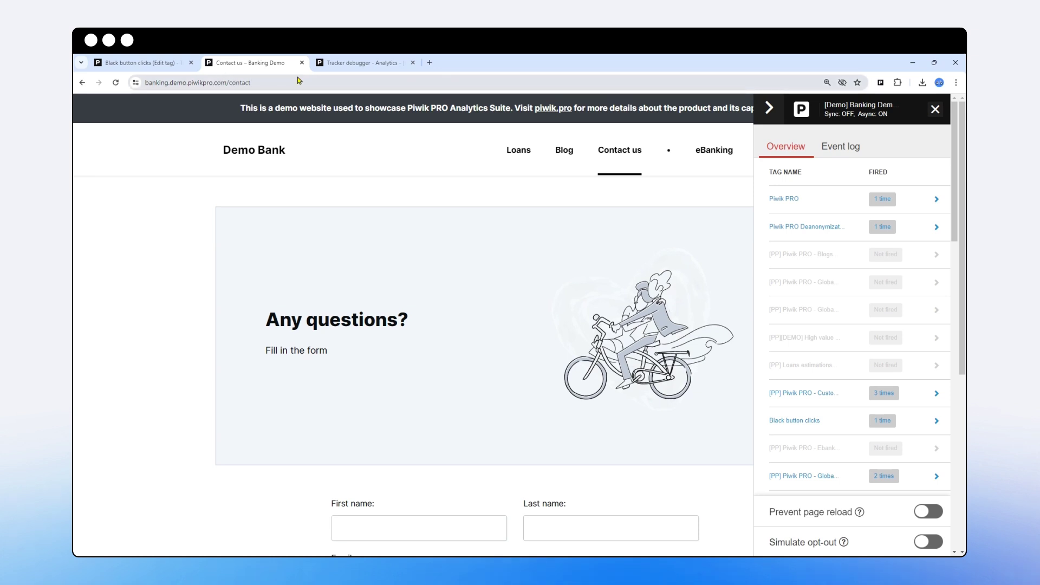
{"action": "left_click", "coordinate": [357, 63]}
{"action": "scroll", "coordinate": [713, 398], "scroll_direction": "down", "scroll_amount": 1}
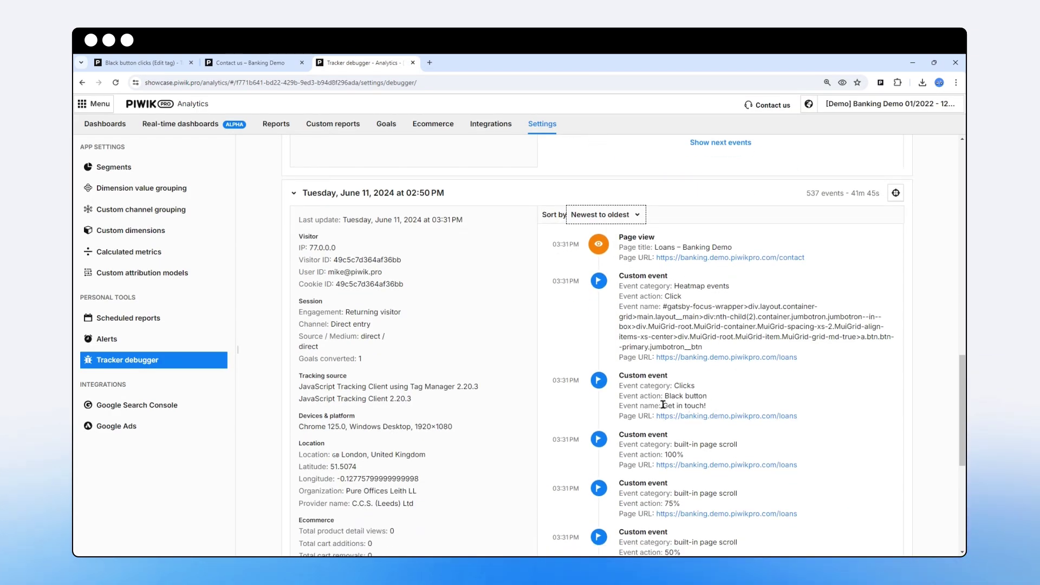
{"action": "left_click_drag", "start_coordinate": [663, 404], "coordinate": [706, 405]}
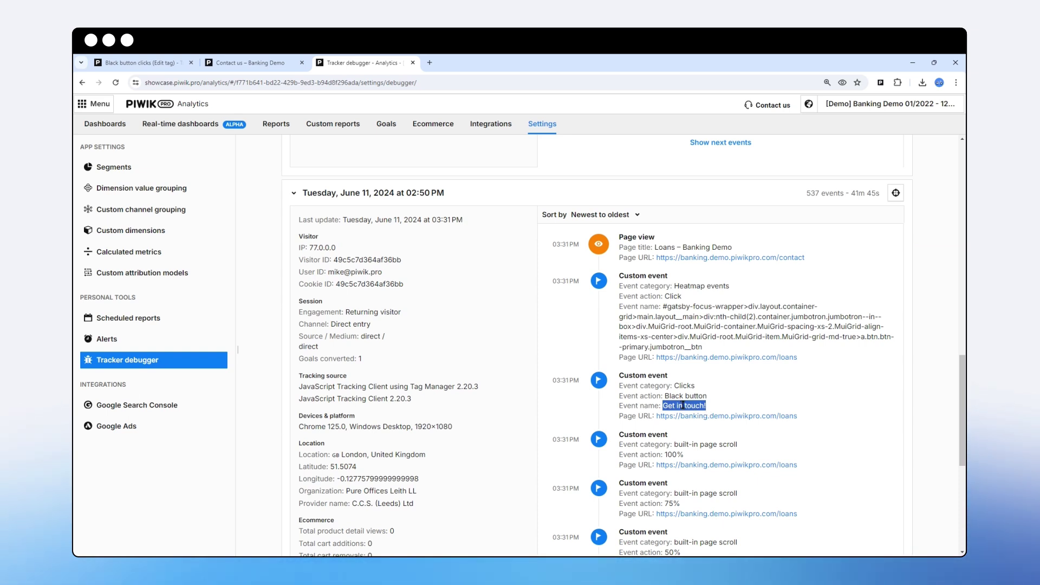
Highlight the click text variable in the "Black button clicks" tag's HTML content and compare it with the event in the Tracker debugger.
{"action": "left_click", "coordinate": [245, 63]}
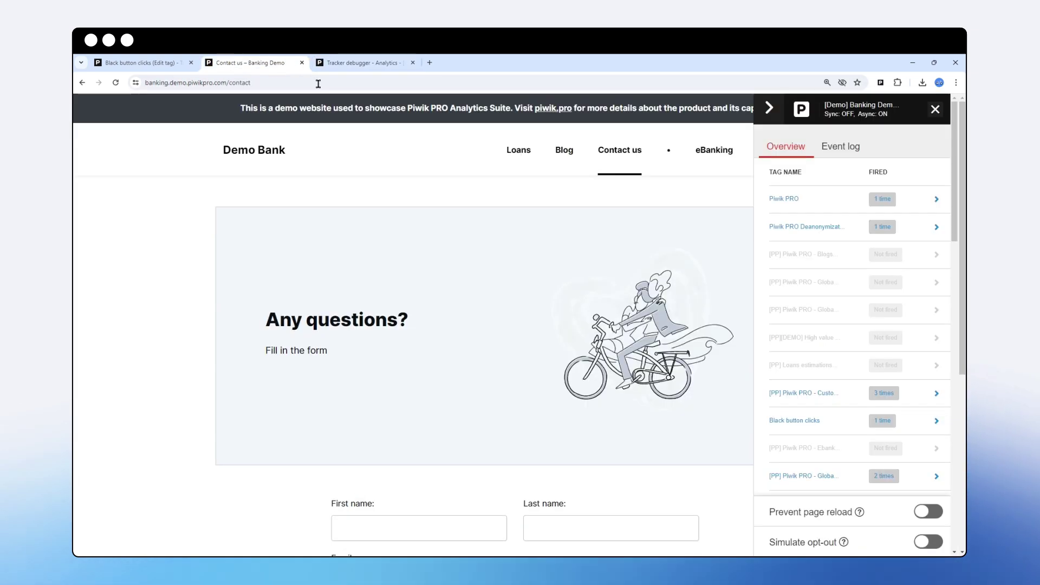
{"action": "left_click", "coordinate": [927, 424]}
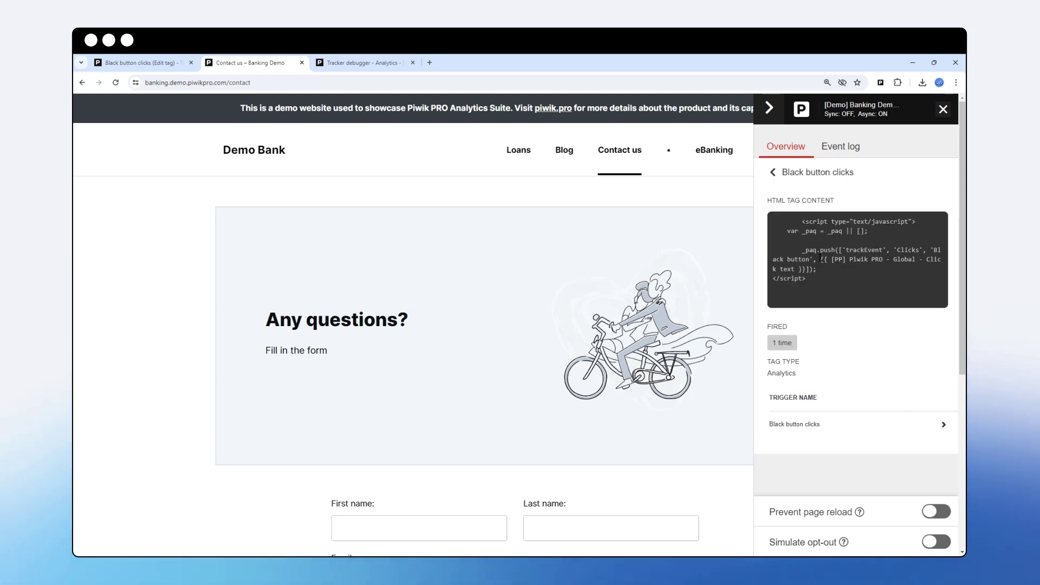
{"action": "mouse_move", "coordinate": [821, 259]}
{"action": "left_mouse_down"}
{"action": "mouse_move", "coordinate": [845, 260]}
{"action": "mouse_move", "coordinate": [816, 270]}
{"action": "left_mouse_up"}
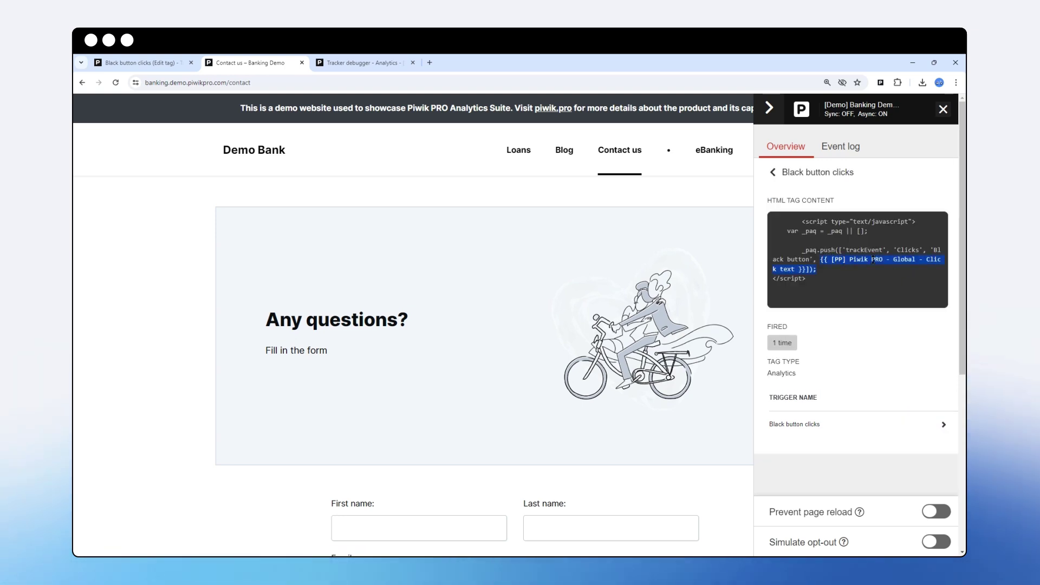
{"action": "left_click", "coordinate": [353, 64]}
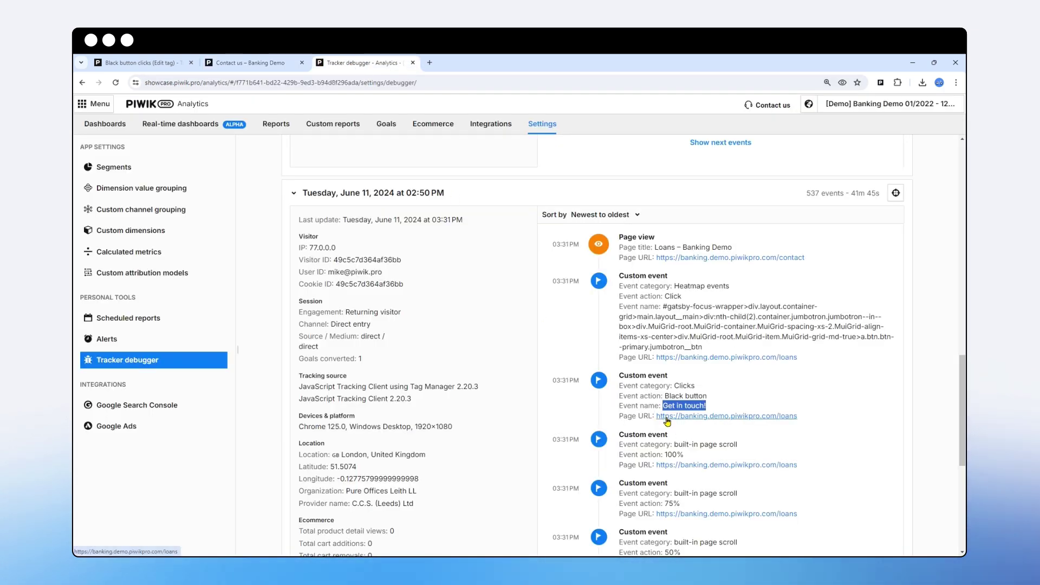
{"action": "left_click_drag", "start_coordinate": [670, 396], "coordinate": [714, 401]}
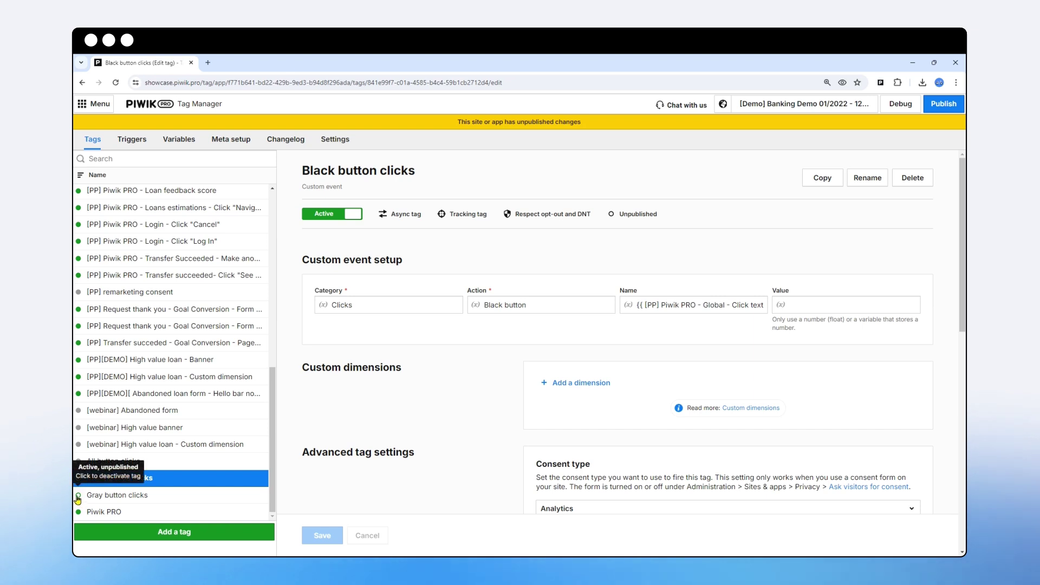
Publish all changes made in the site's tags, triggers and variables.
{"action": "scroll", "coordinate": [100, 246], "scroll_direction": "up", "scroll_amount": 10}
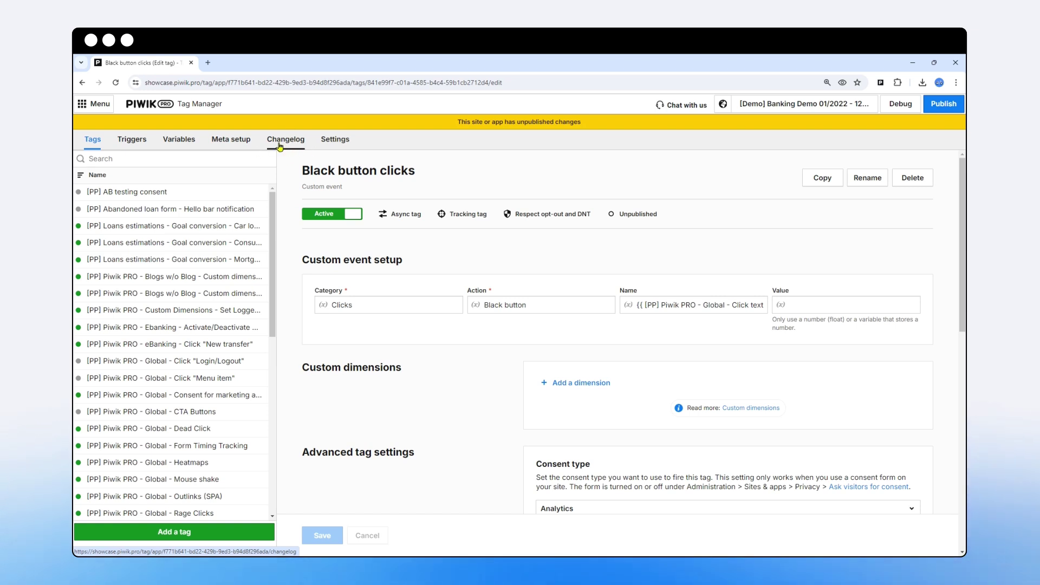
{"action": "left_click", "coordinate": [943, 104]}
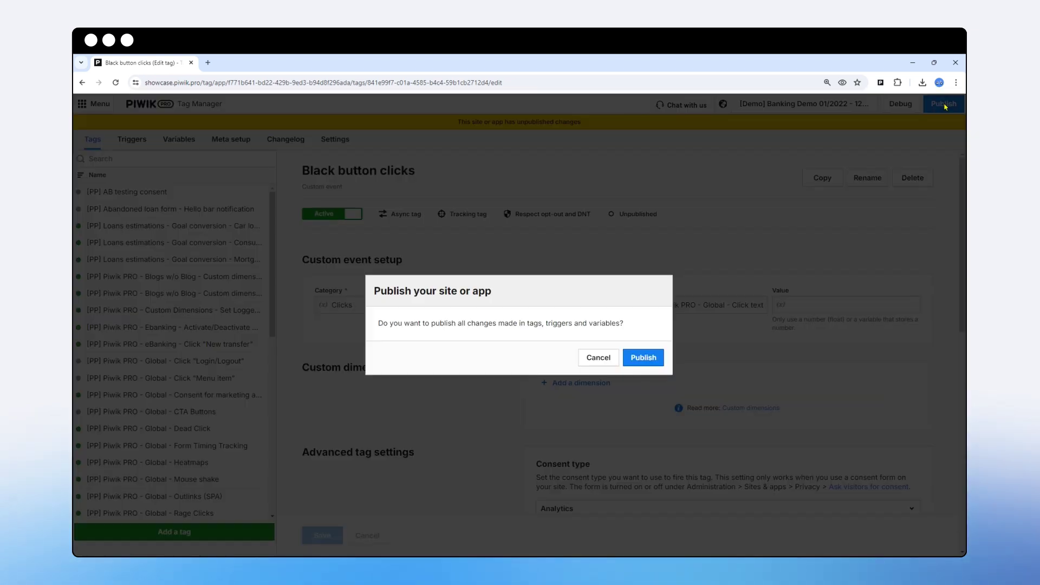
{"action": "left_click", "coordinate": [650, 358]}
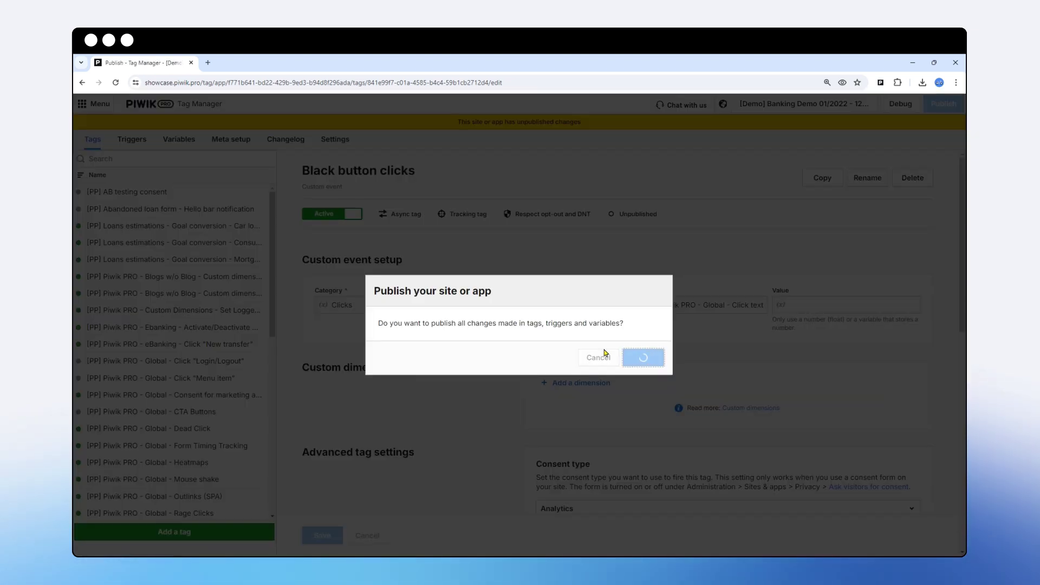